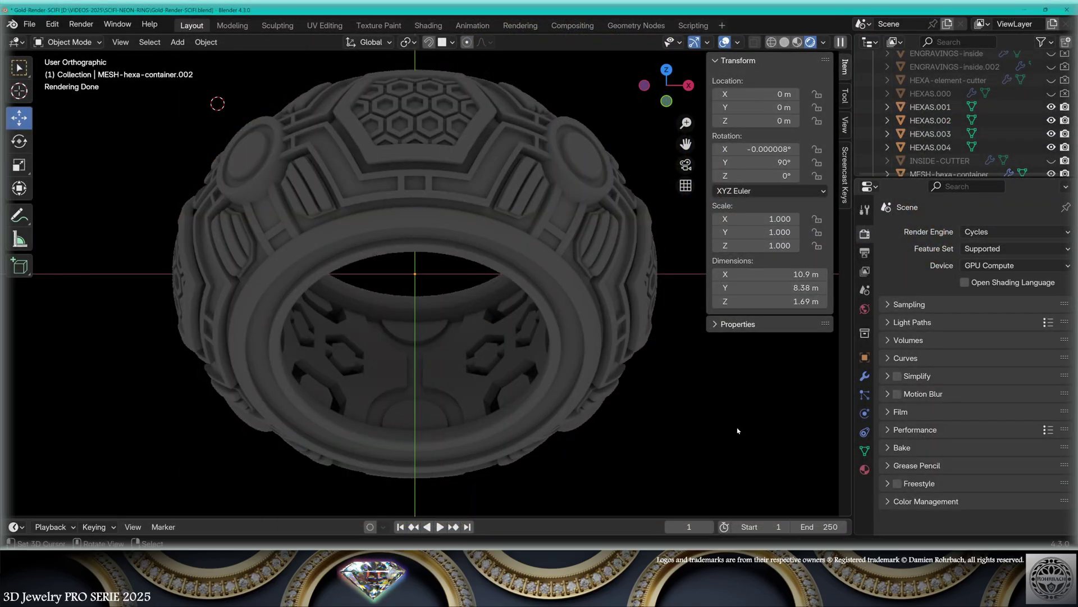
Step: Set the world colour to an Environment Texture using brown_photostudio_02_4k.exr
click(864, 308)
click(962, 316)
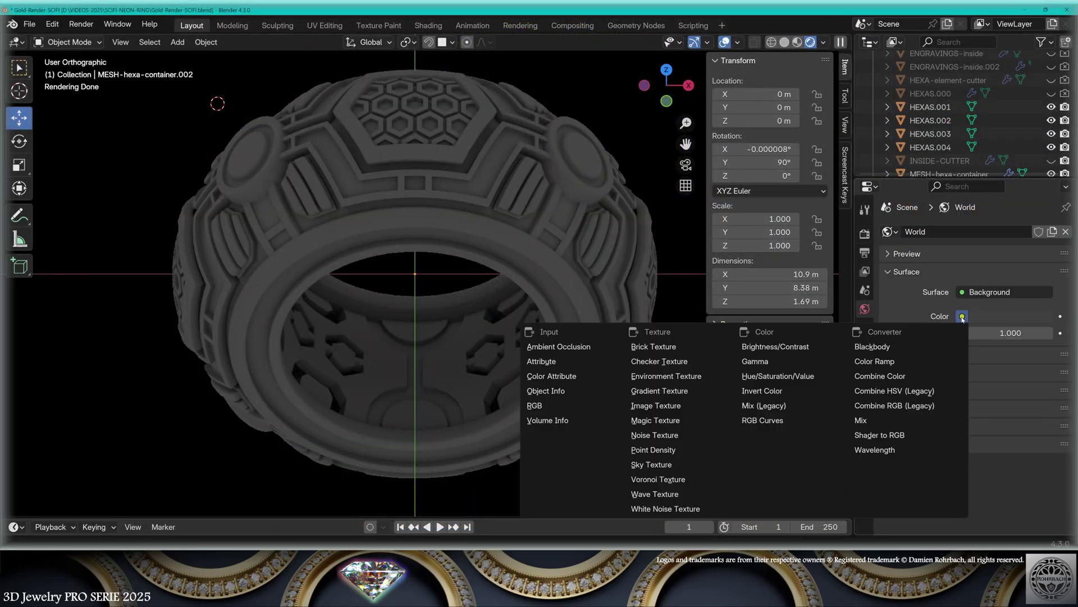
click(696, 383)
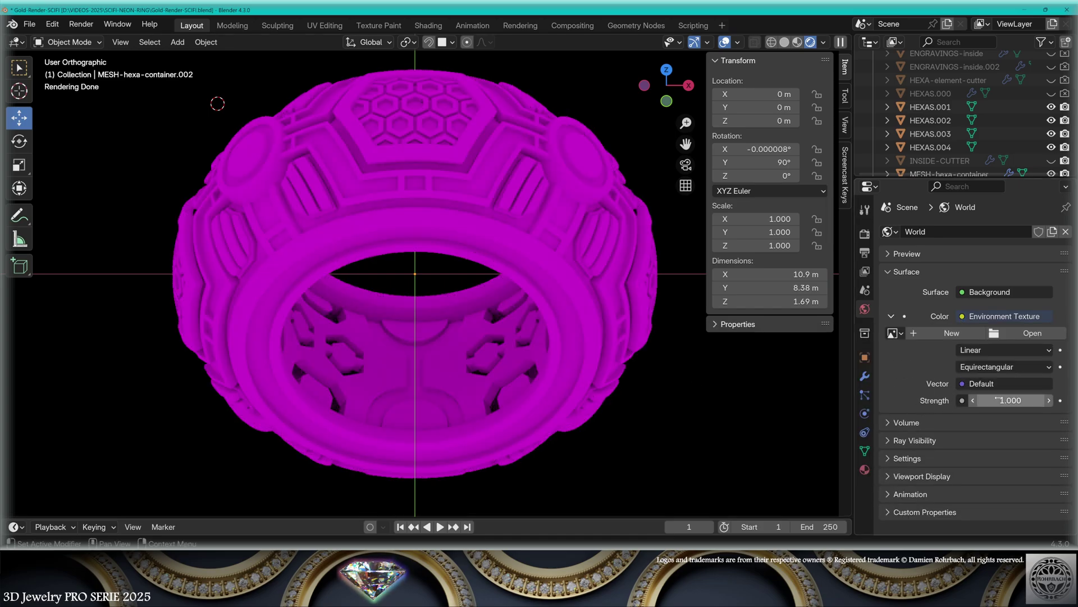
click(1033, 333)
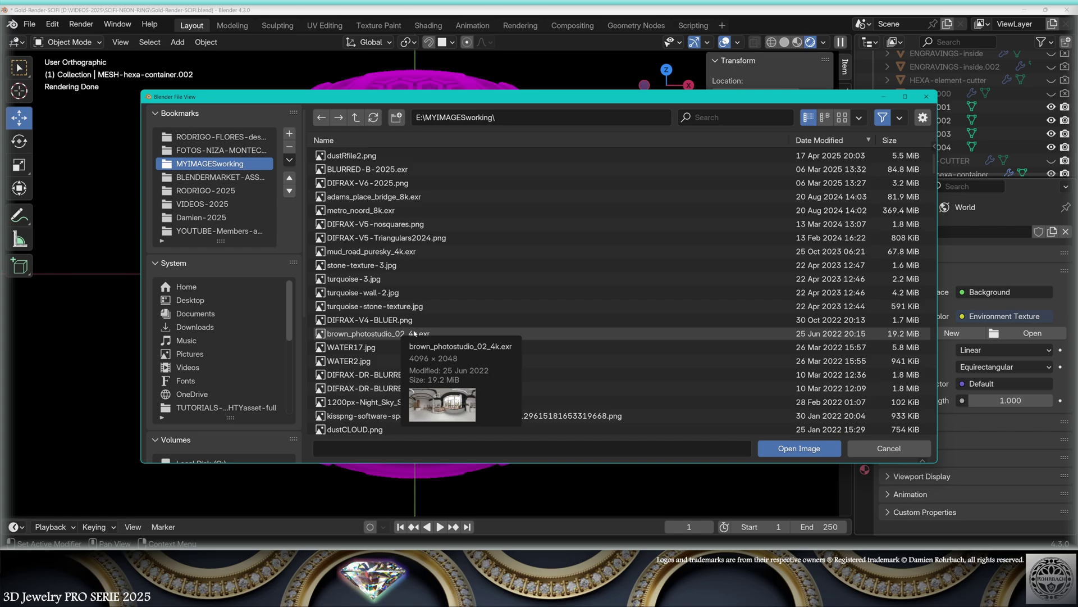
double_click(414, 334)
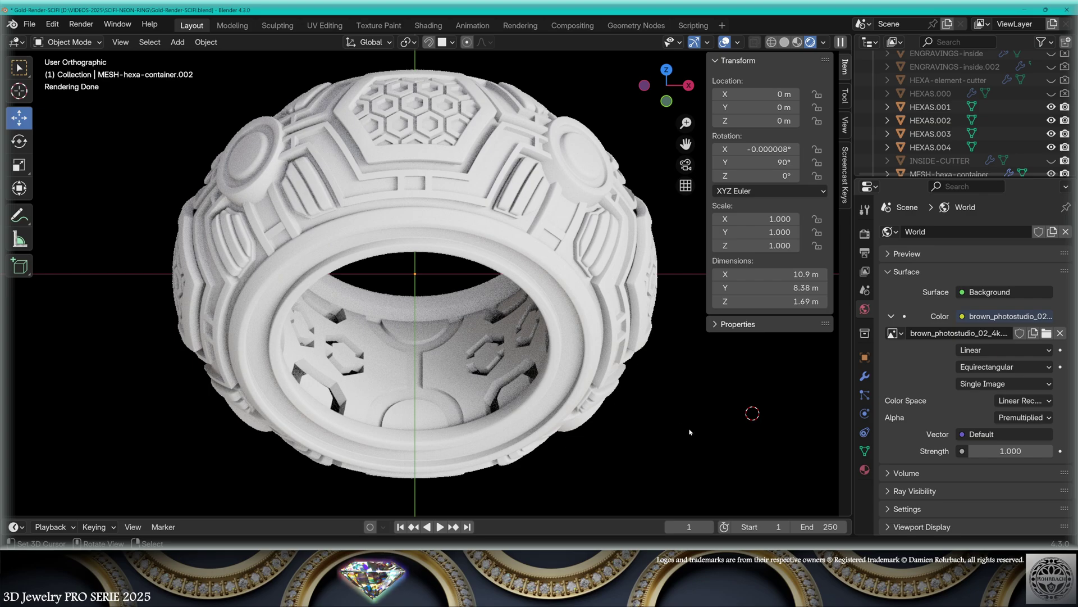
Step: Save the project file as Gold-Render-SCIFI
click(30, 24)
click(50, 124)
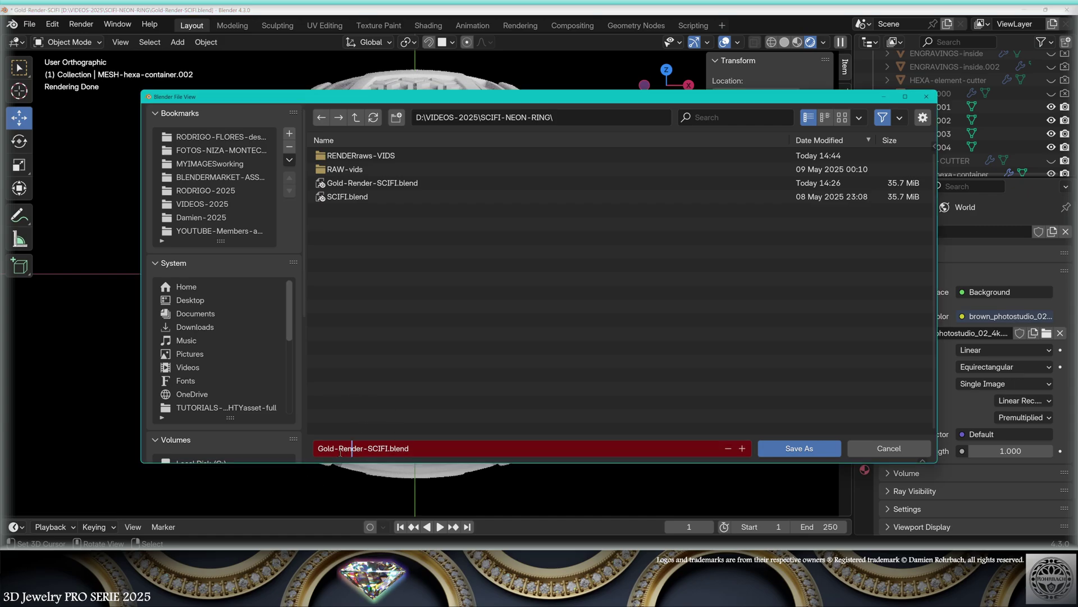
key(Return)
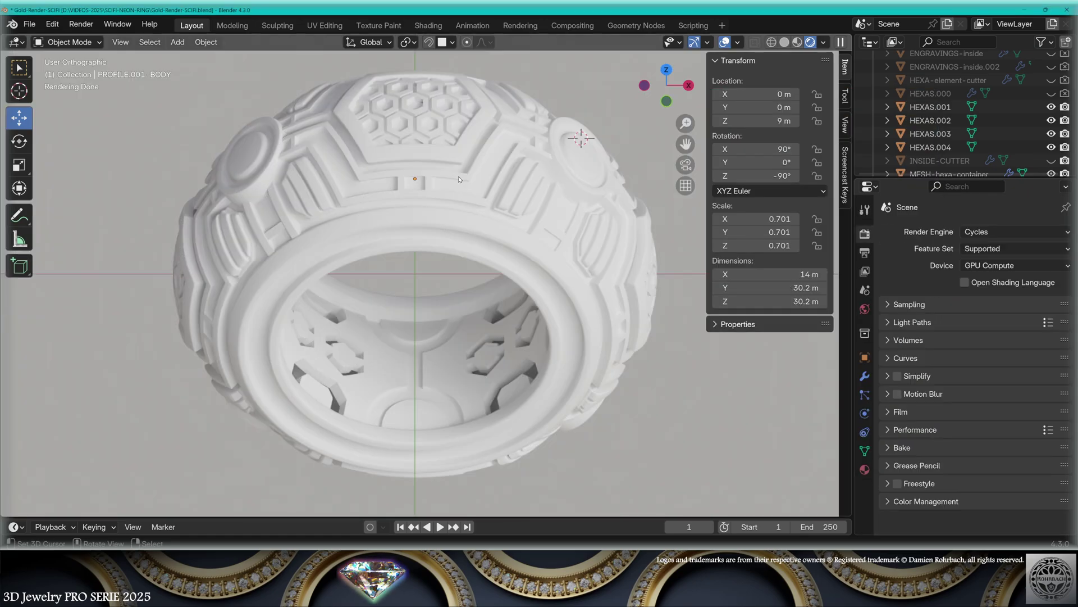
click(473, 146)
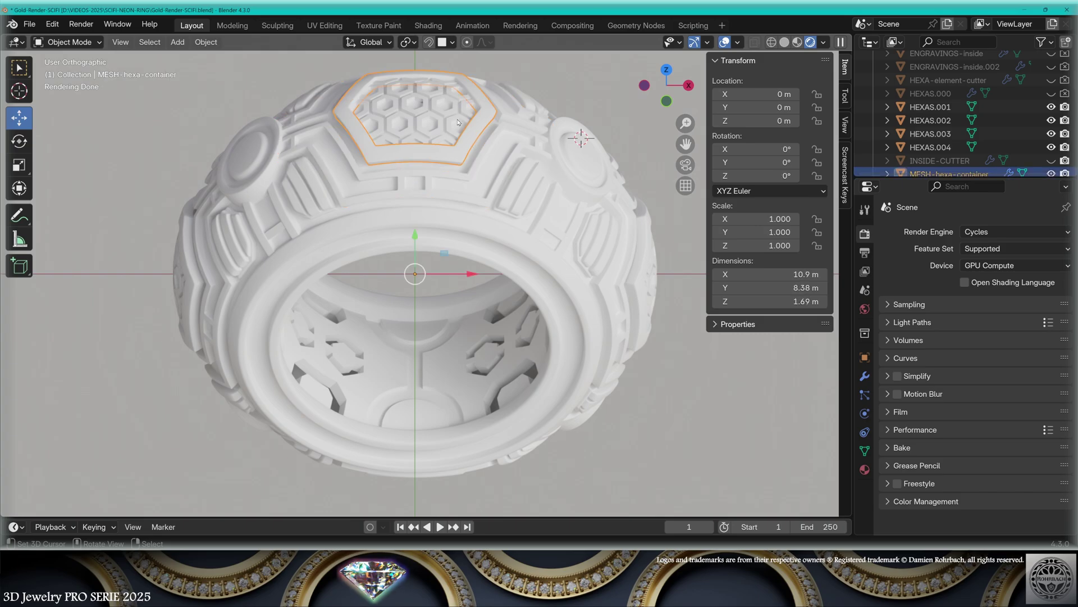
click(458, 122)
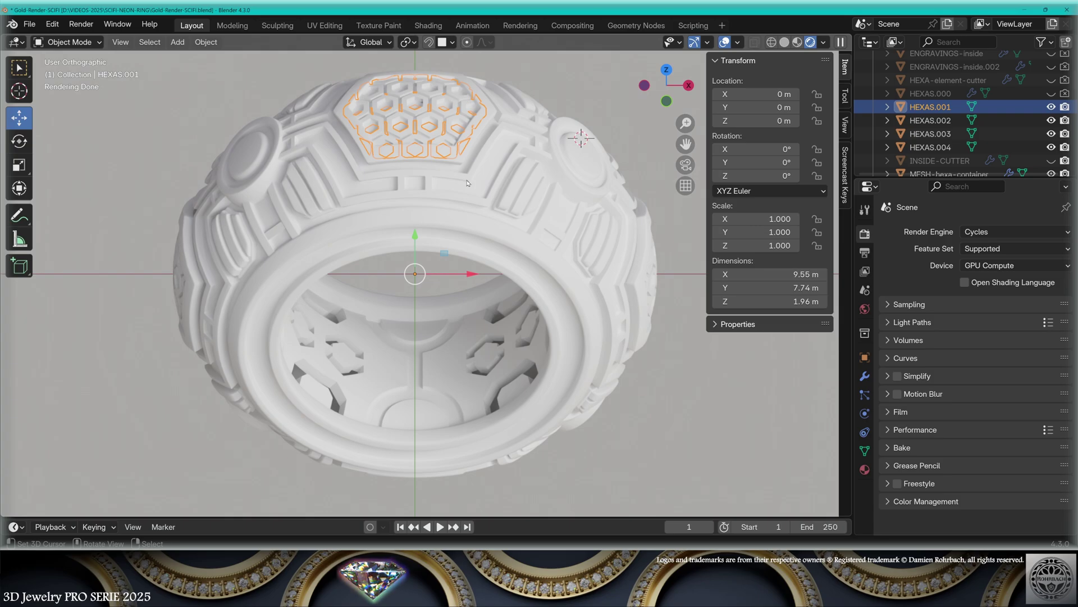
click(614, 205)
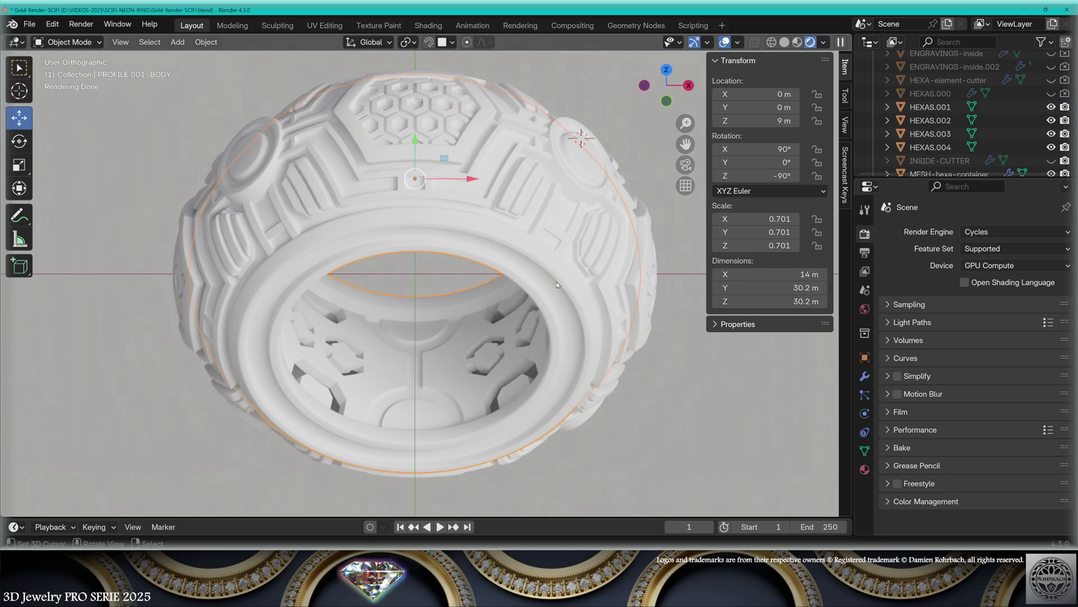
click(581, 139)
click(253, 143)
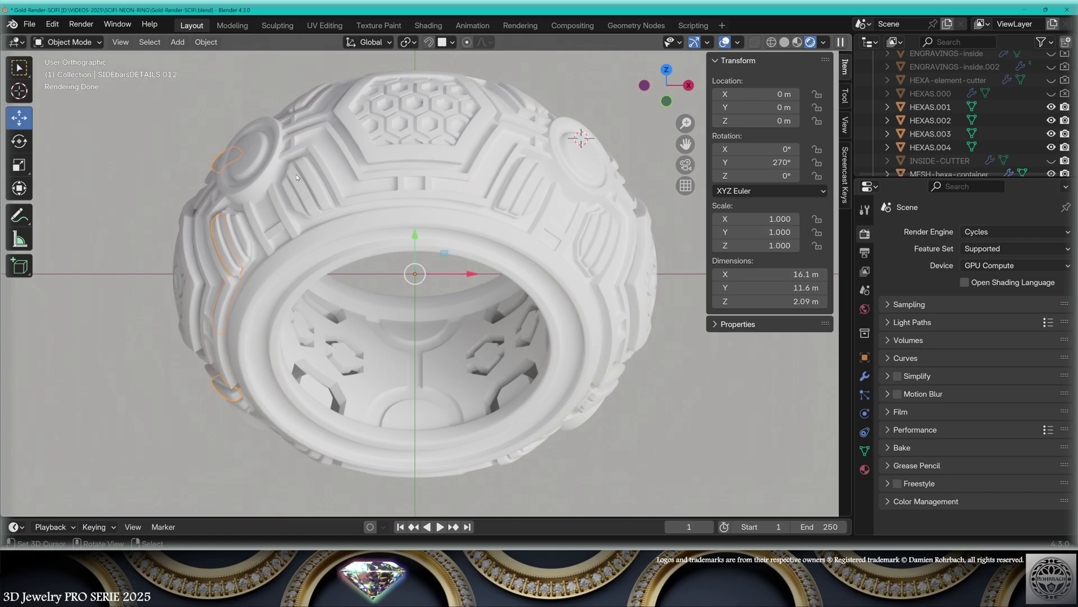
click(321, 139)
click(585, 369)
click(439, 177)
click(551, 214)
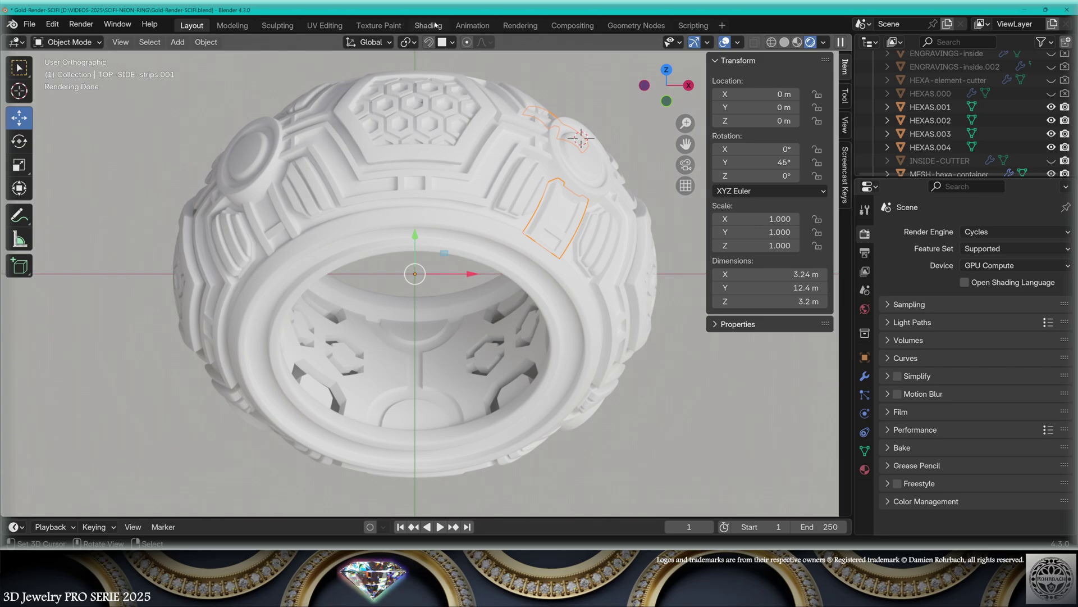
Step: In Shading, create a new GOLD material on the ring body, with an RGB node feeding Base Color
click(428, 25)
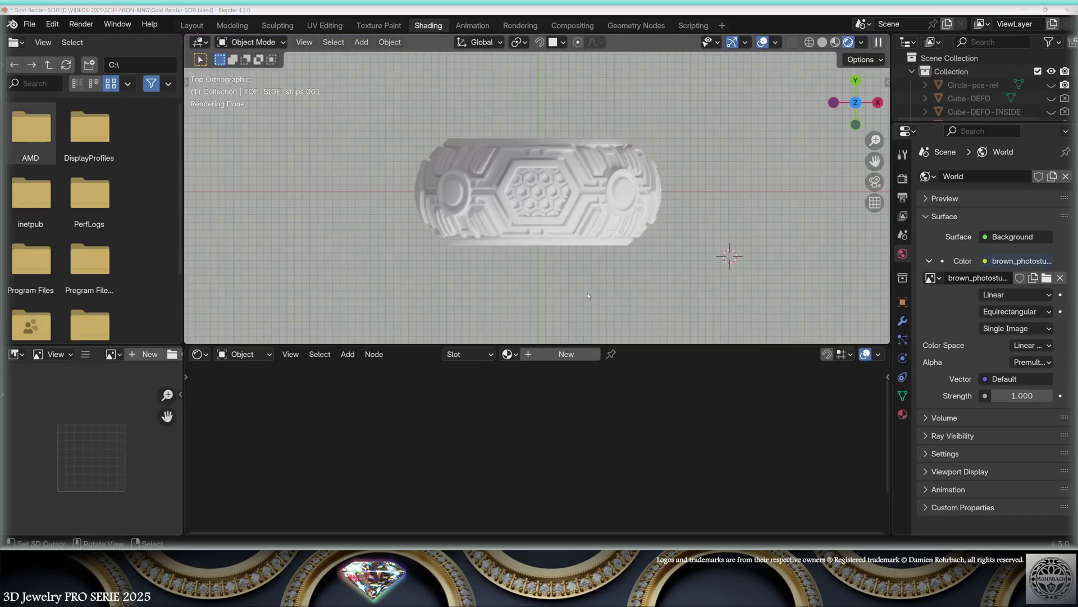
click(592, 245)
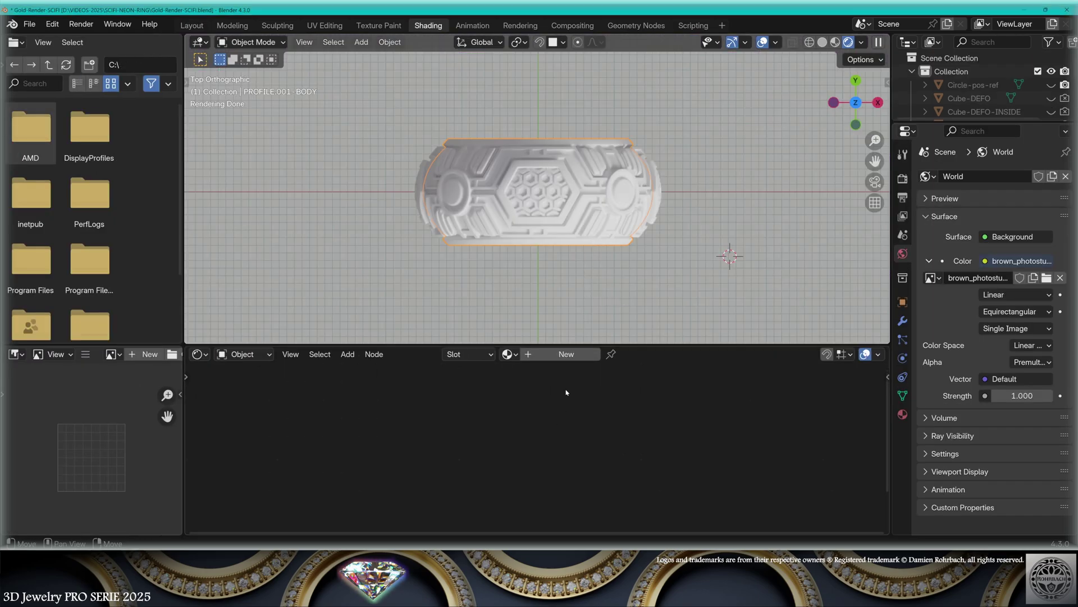
click(565, 355)
text(GOLD)
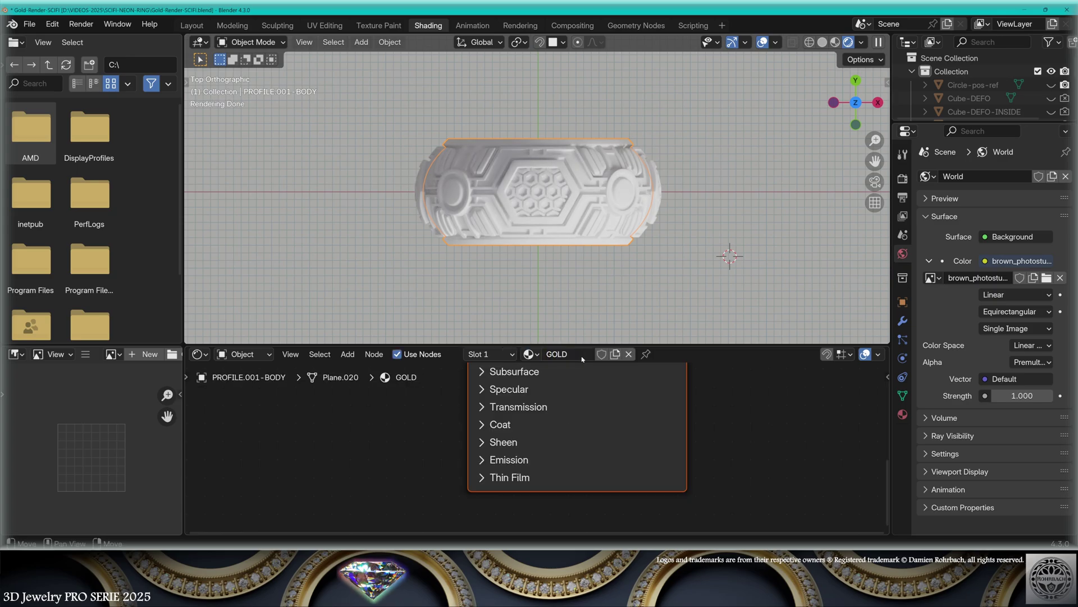
click(347, 354)
click(459, 284)
click(269, 417)
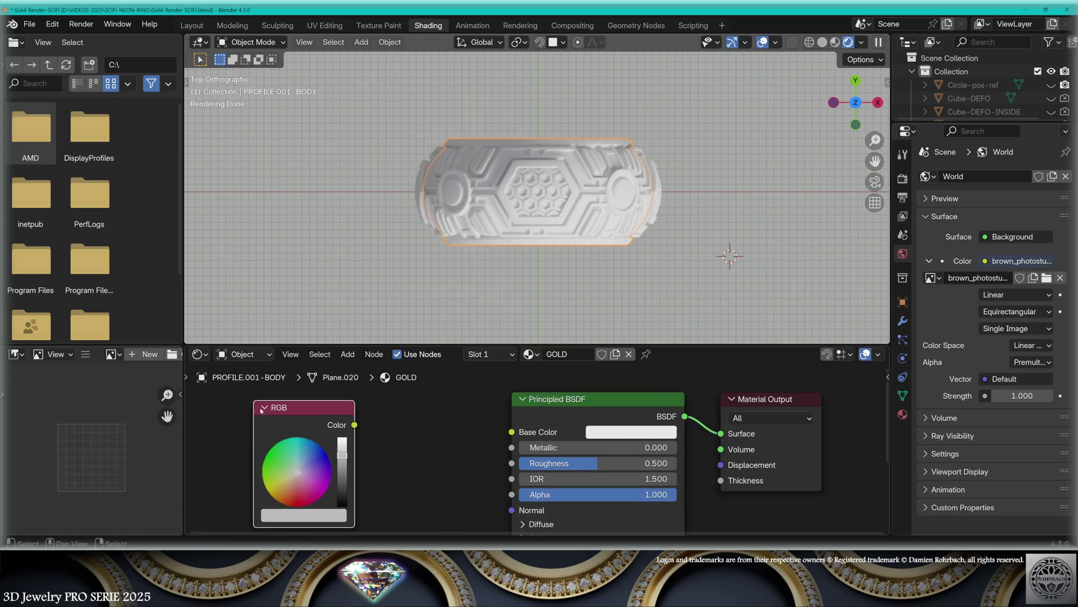
drag(354, 424, 512, 432)
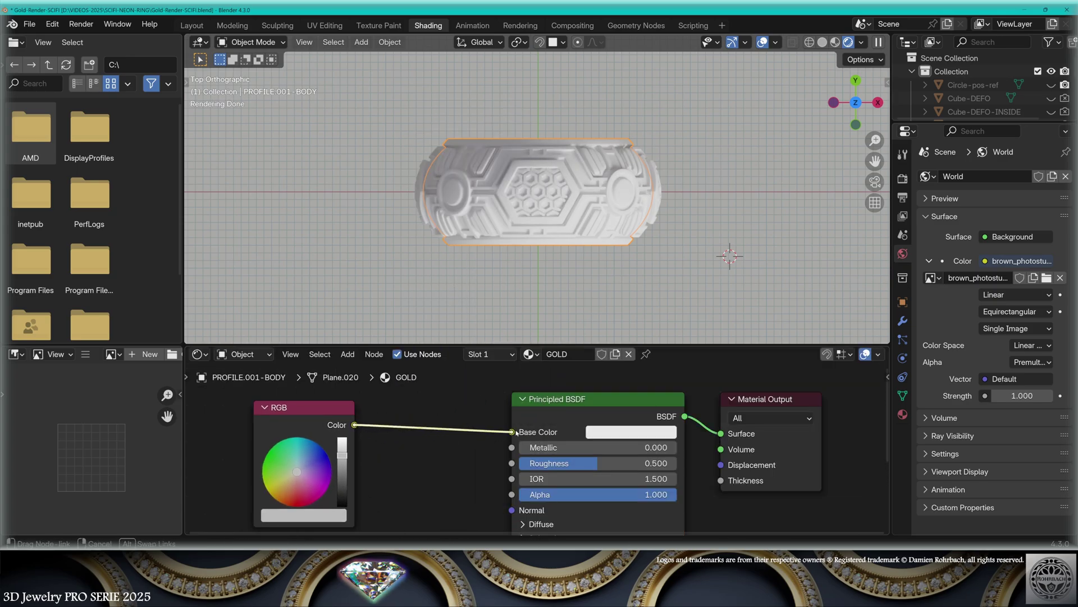
Step: Insert an Ambient Occlusion node before Base Color with distance 10
click(347, 354)
mouse_move(367, 369)
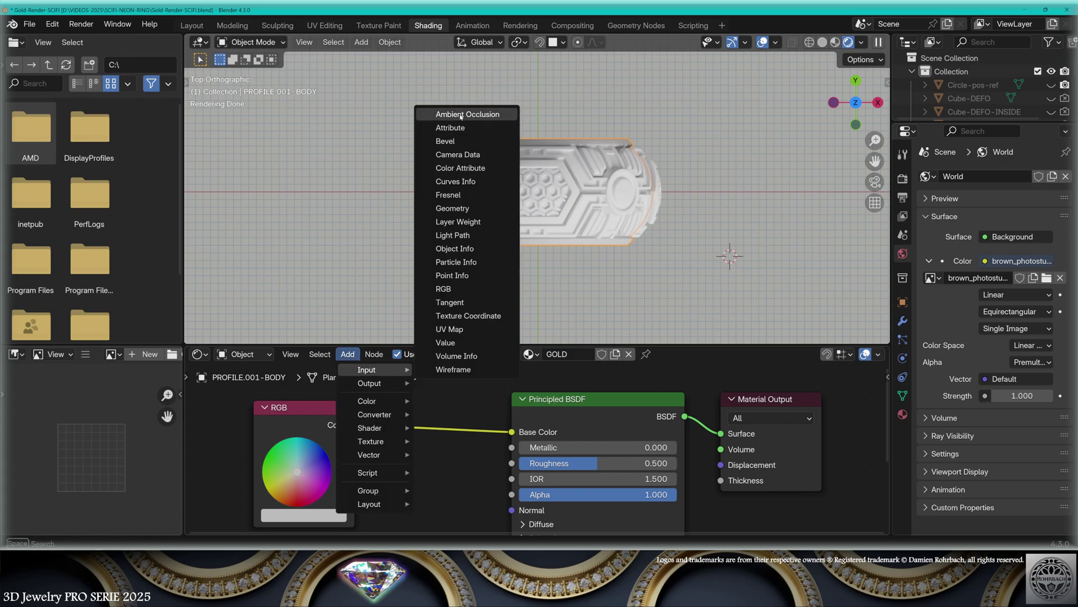
click(459, 114)
click(427, 422)
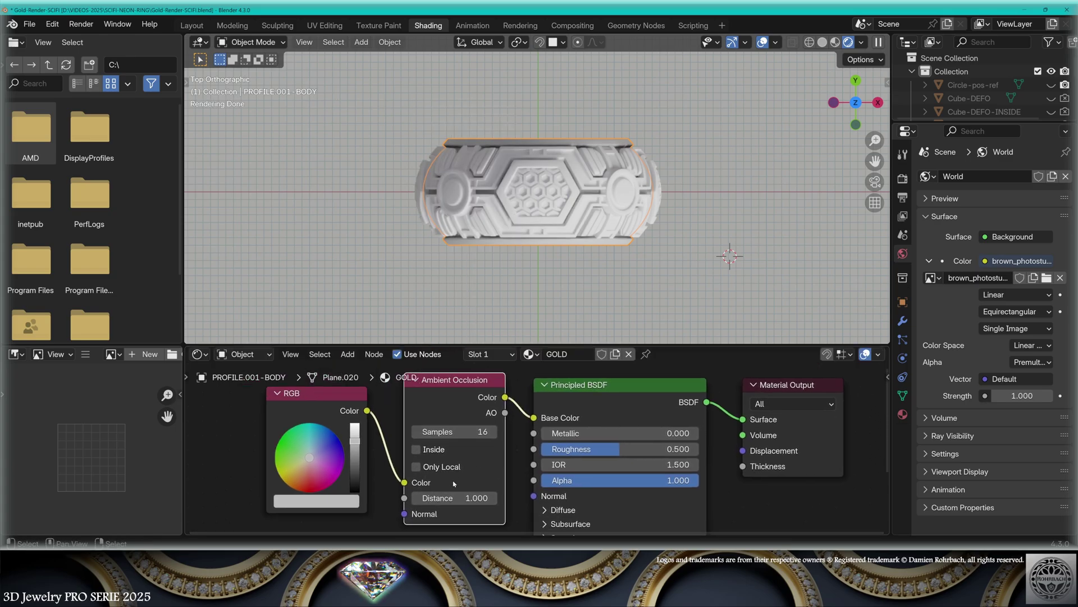
text(128)
click(461, 502)
text(10)
key(Return)
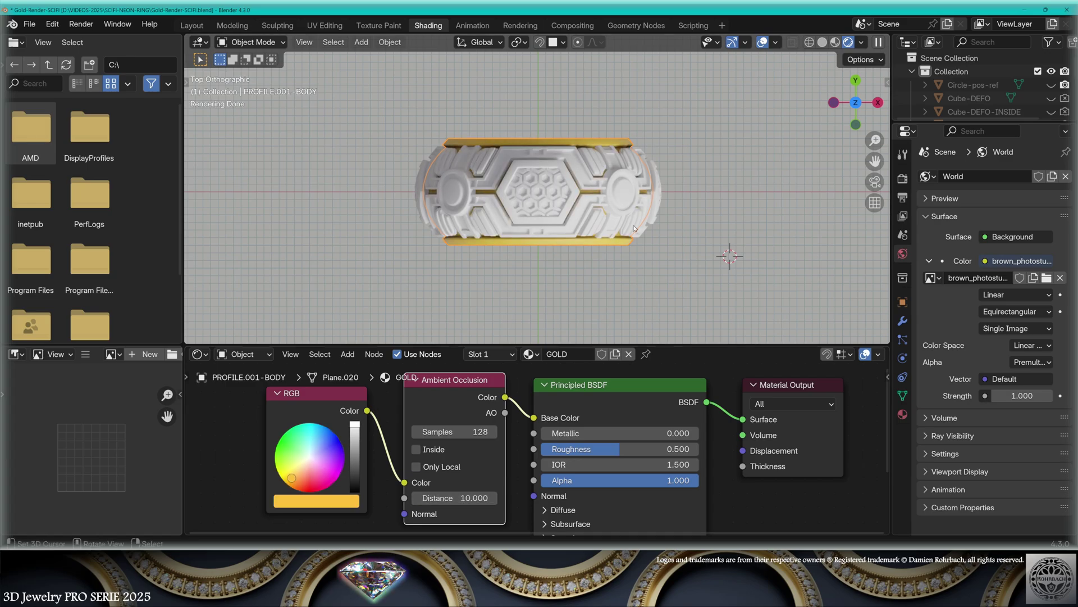
Step: Set the GOLD shader to Metallic 1 and Roughness 0.05
click(632, 433)
text(1)
key(Return)
click(631, 448)
key(BackSpace)
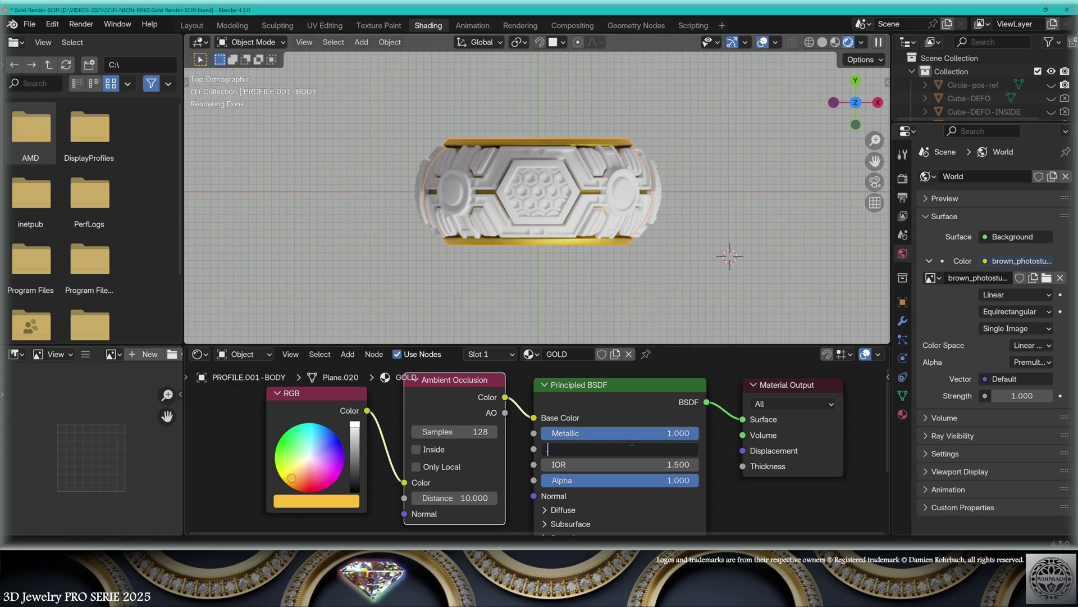
text(.05)
key(Return)
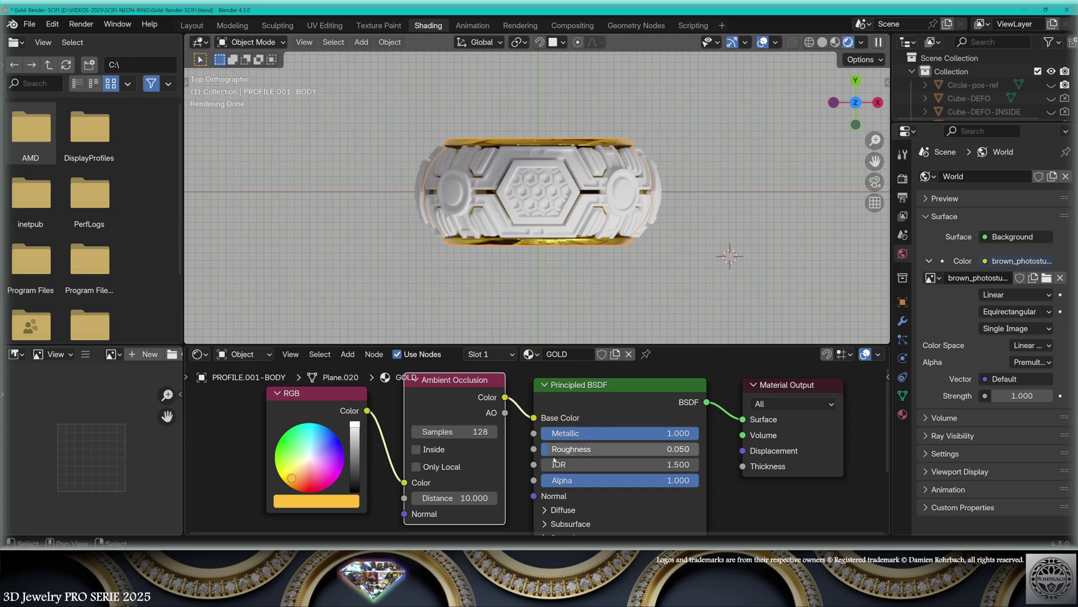
scroll(343, 112, up, 3)
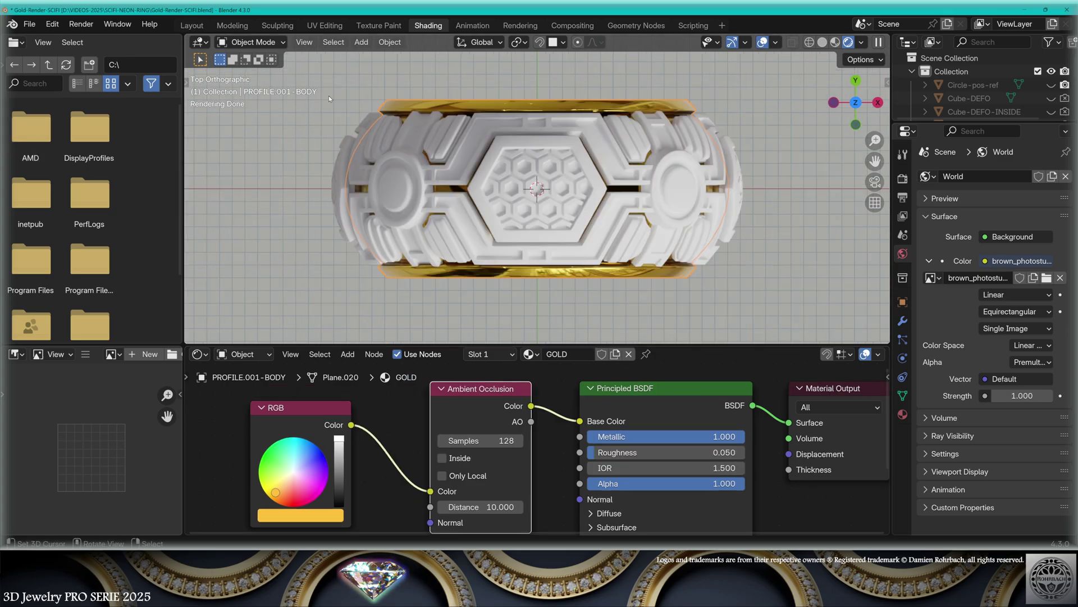
Step: Box-select all ring parts, link the GOLD material to them, and apply Shade Auto Smooth
key(ctrl+b)
drag(321, 86, 768, 296)
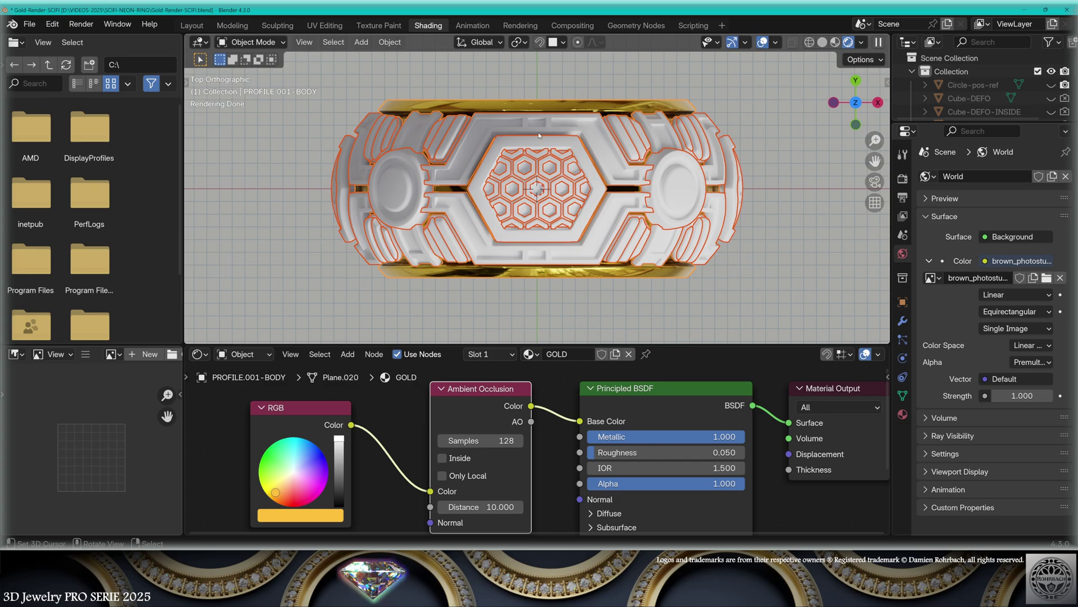
click(390, 41)
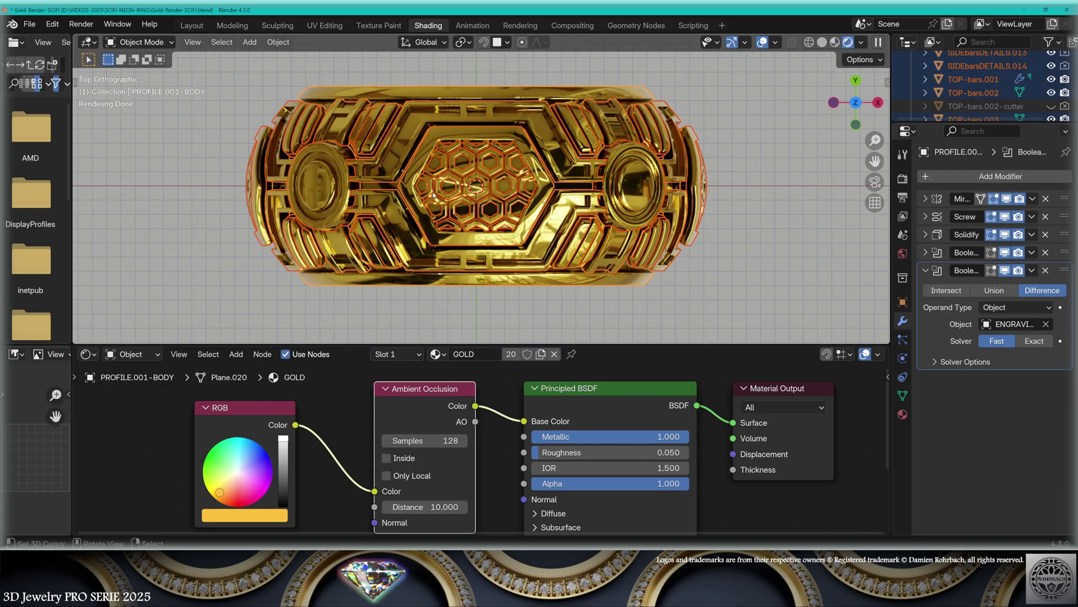
click(290, 42)
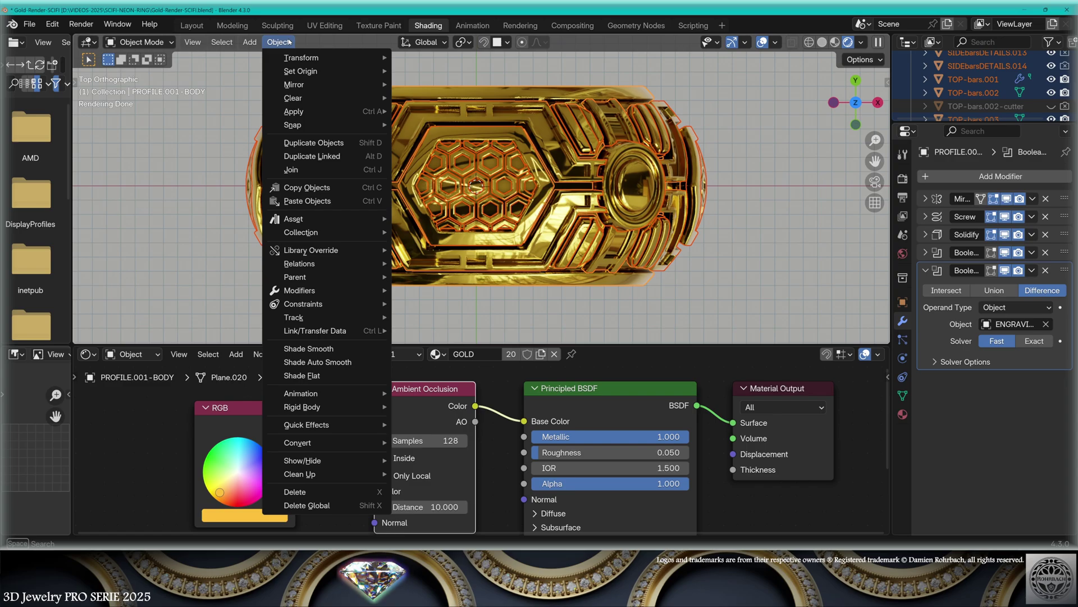
click(329, 363)
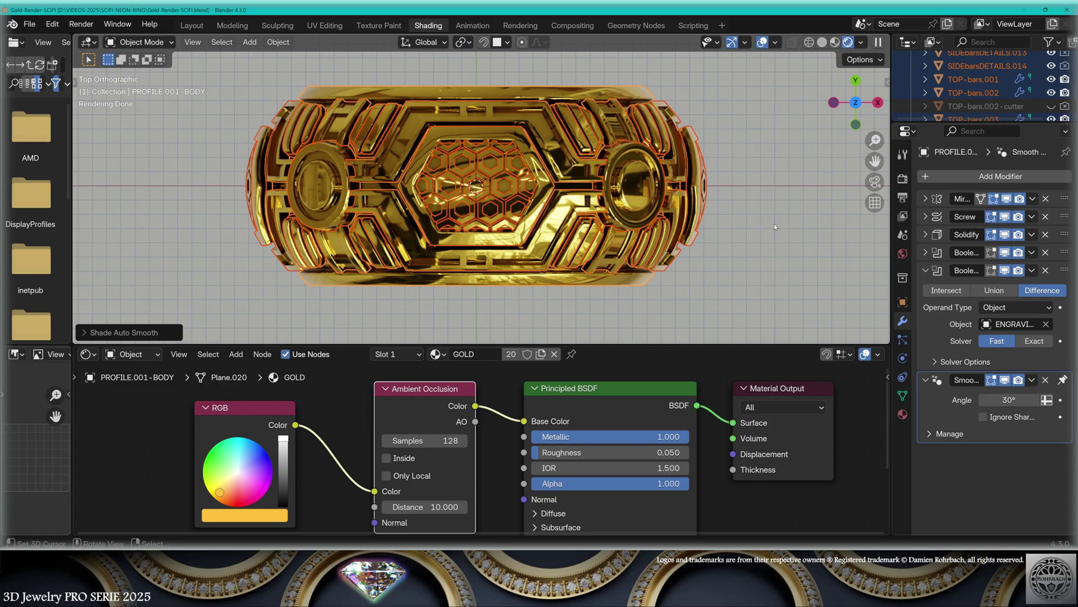
Step: Save, then add a floor plane scaled 175 on X and Y only
key(ctrl+s)
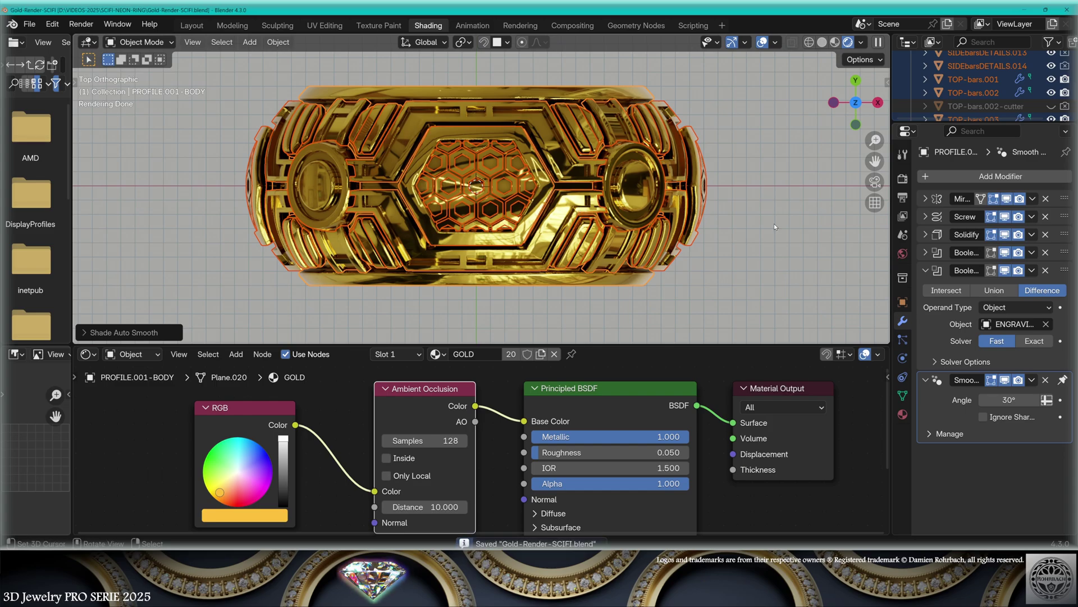
middle_drag(774, 223, 762, 152)
click(250, 41)
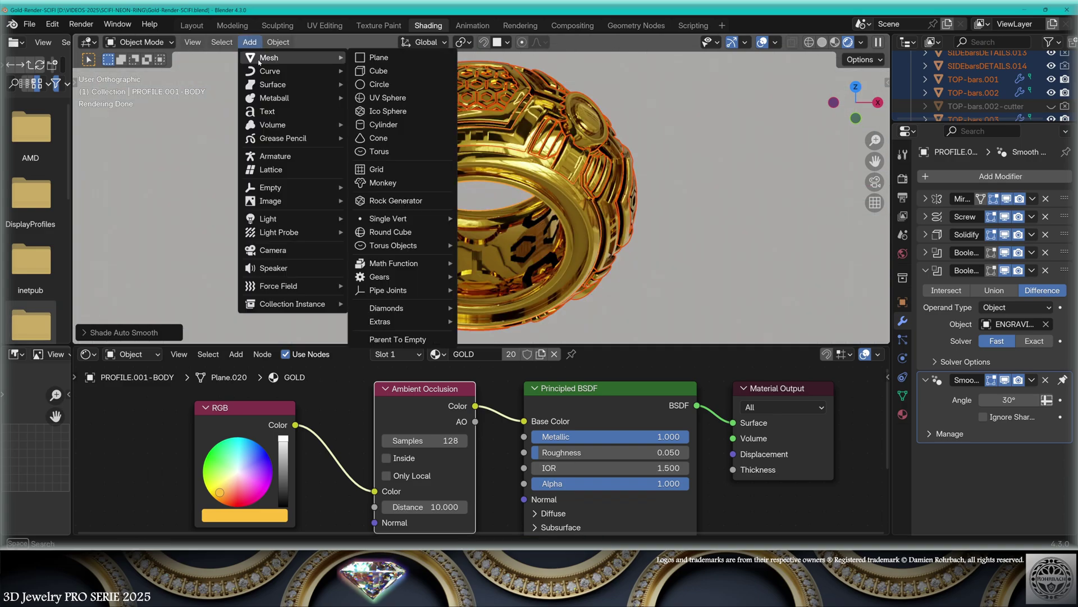
click(379, 59)
key(n)
key(s)
key(shift+z)
text(175)
key(Return)
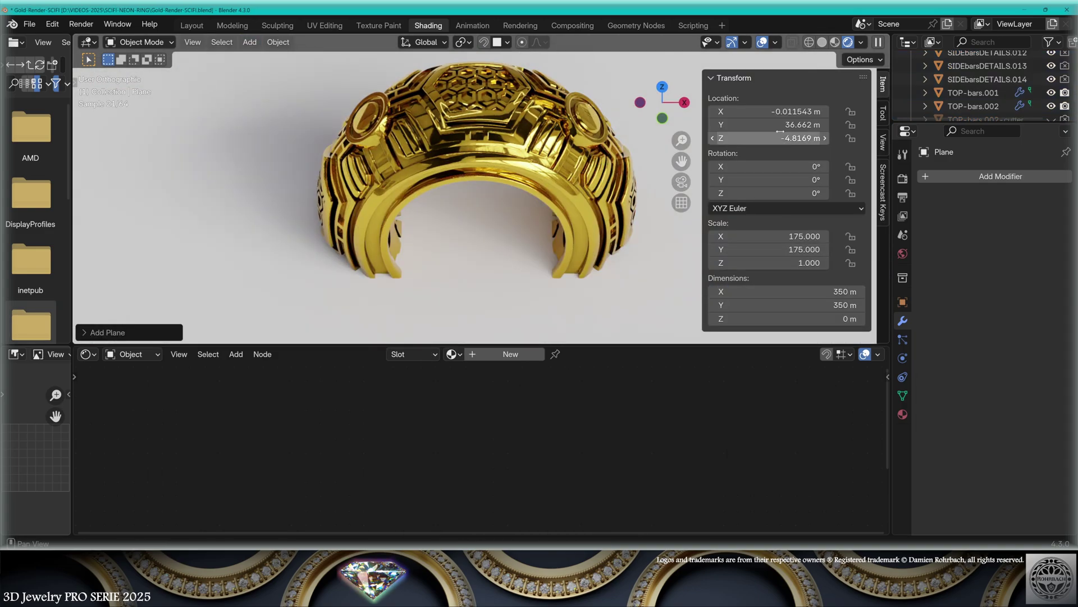
key(KP_1)
scroll(489, 213, up, 8)
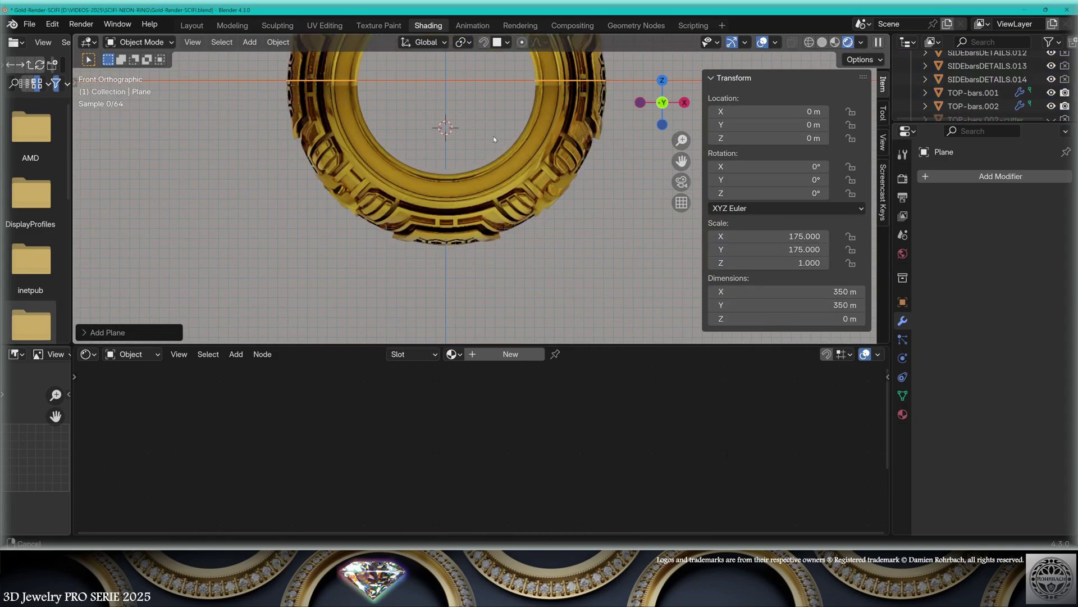
Step: Lower the plane along Z to just under the ring and save
key(g)
key(z)
click(471, 195)
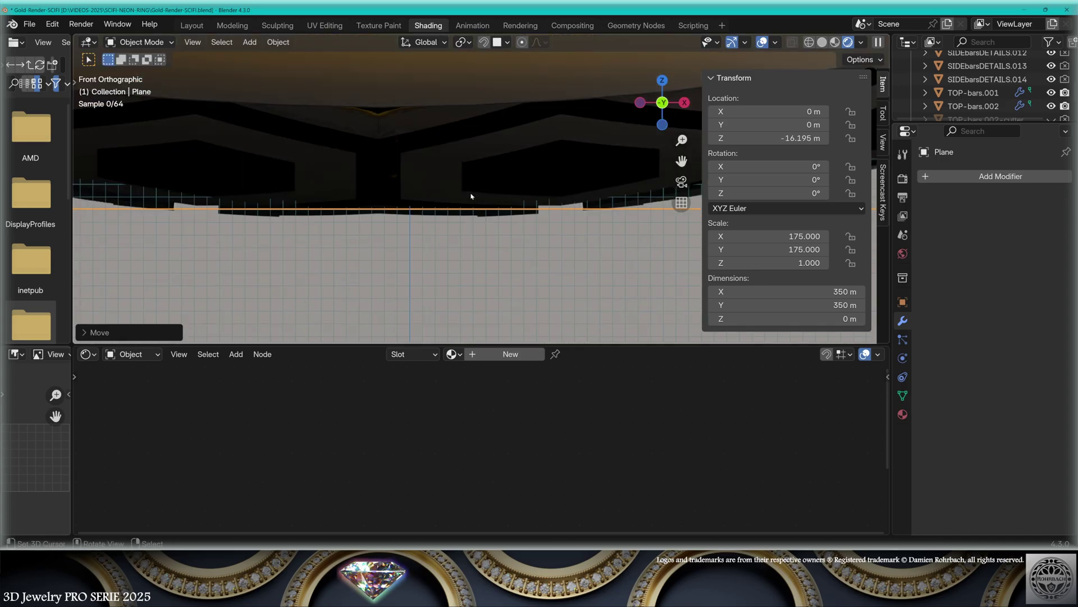
middle_drag(472, 202, 455, 357)
key(ctrl+s)
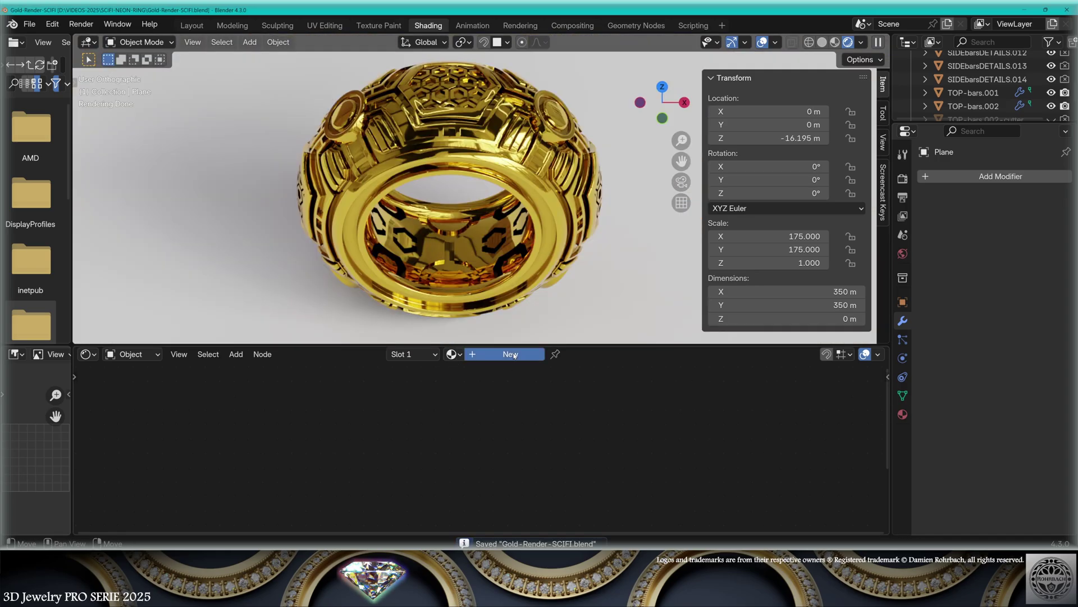
Step: Give the plane a new FLOOR material with an RGB node feeding its base colour
click(511, 354)
double_click(503, 357)
text(FLOOR)
key(Return)
click(236, 355)
click(332, 288)
click(318, 446)
click(235, 355)
Step: Insert an Ambient Occlusion node with distance 25 between RGB and the shader
click(356, 114)
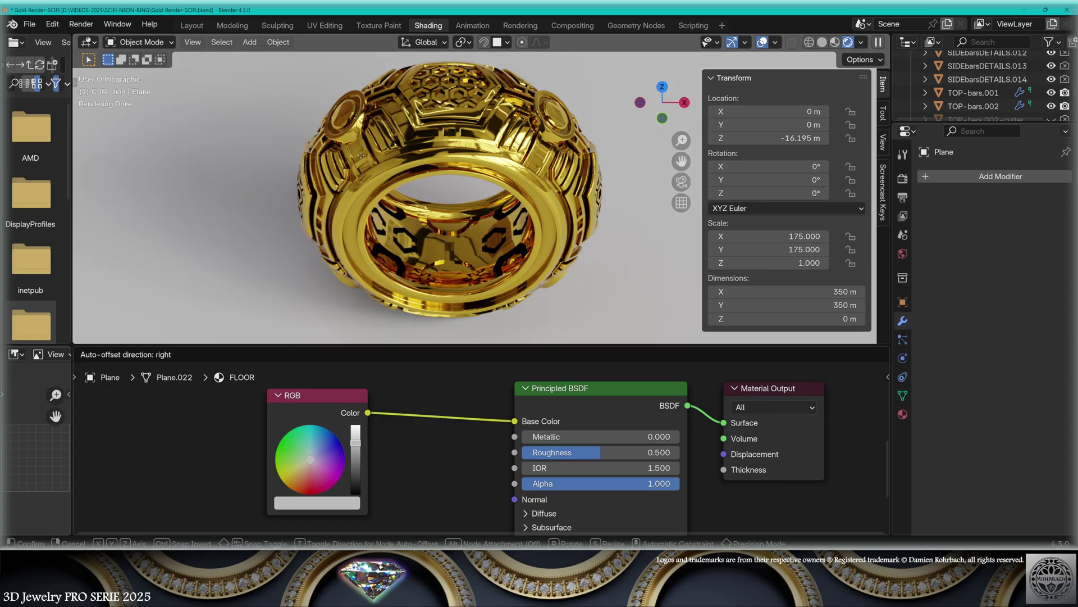
click(436, 506)
text(25)
key(Return)
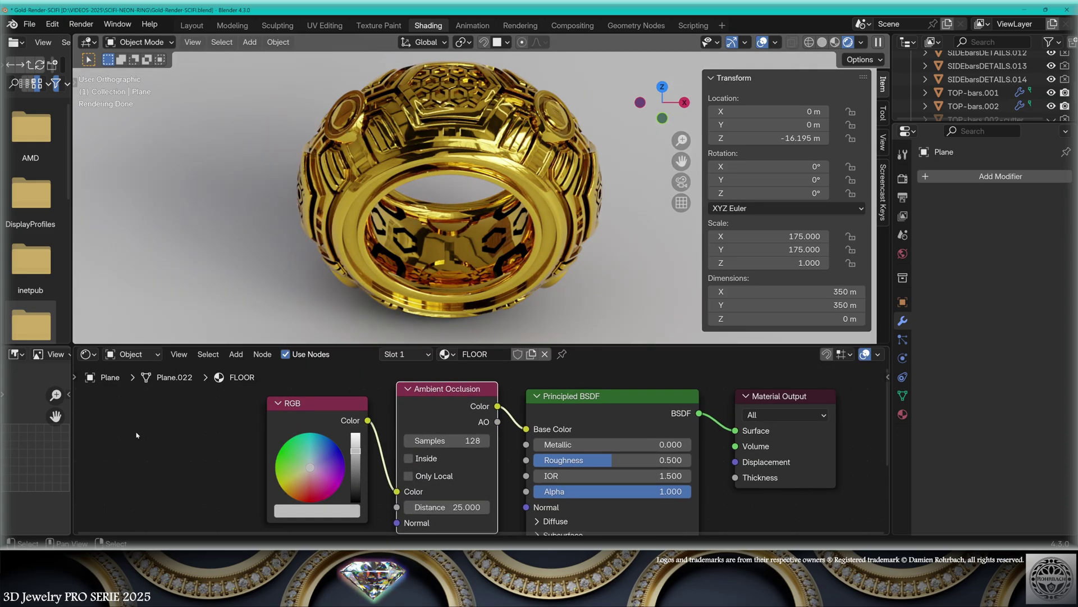
Step: Insert a Hue/Saturation/Value node between RGB and Ambient Occlusion in GOLD
click(477, 160)
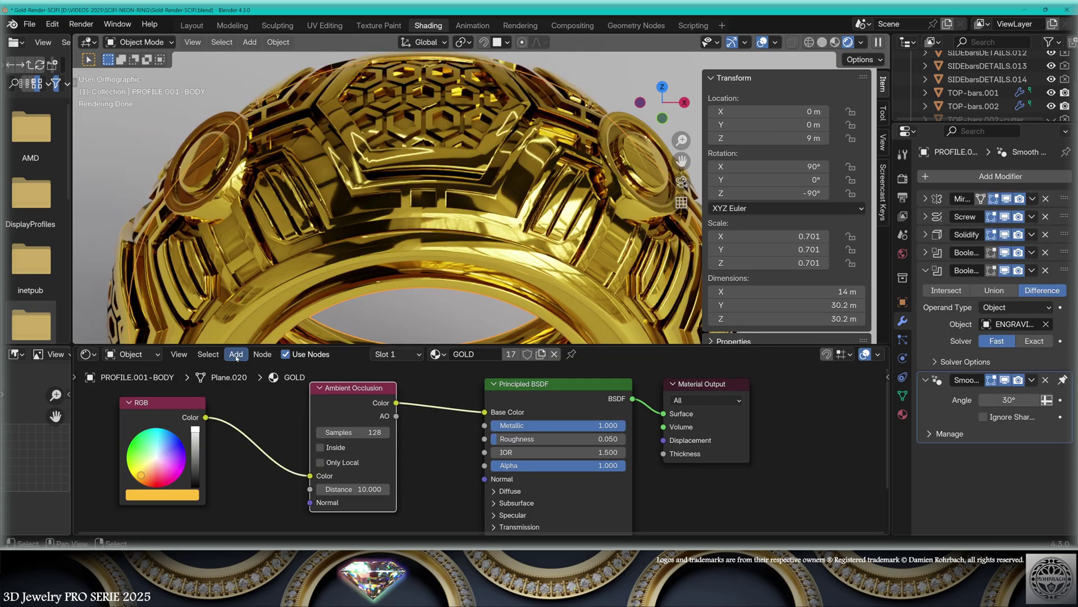
click(236, 354)
click(355, 426)
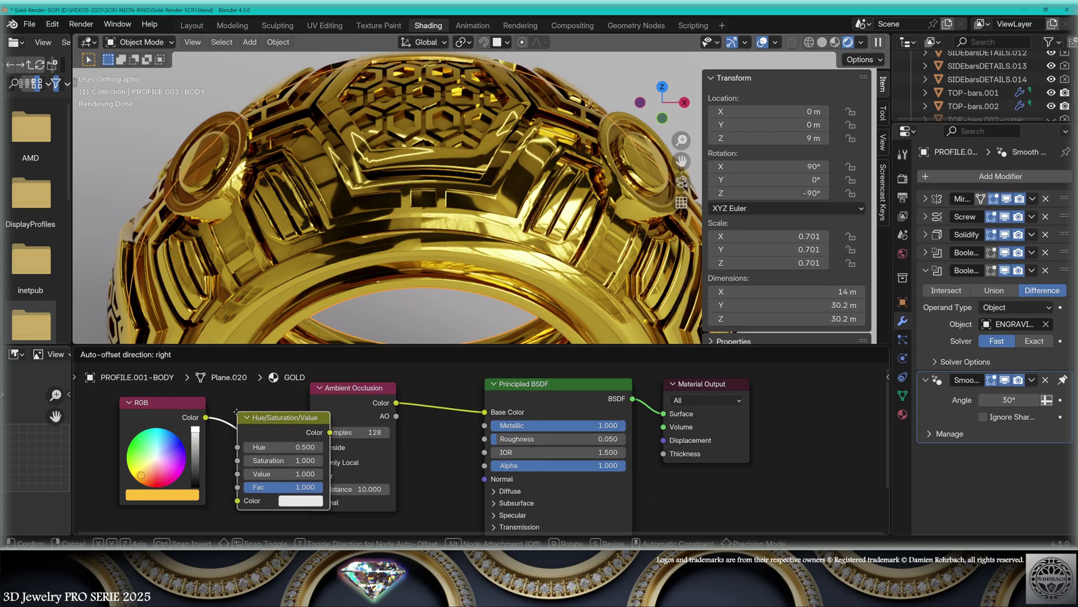
click(236, 412)
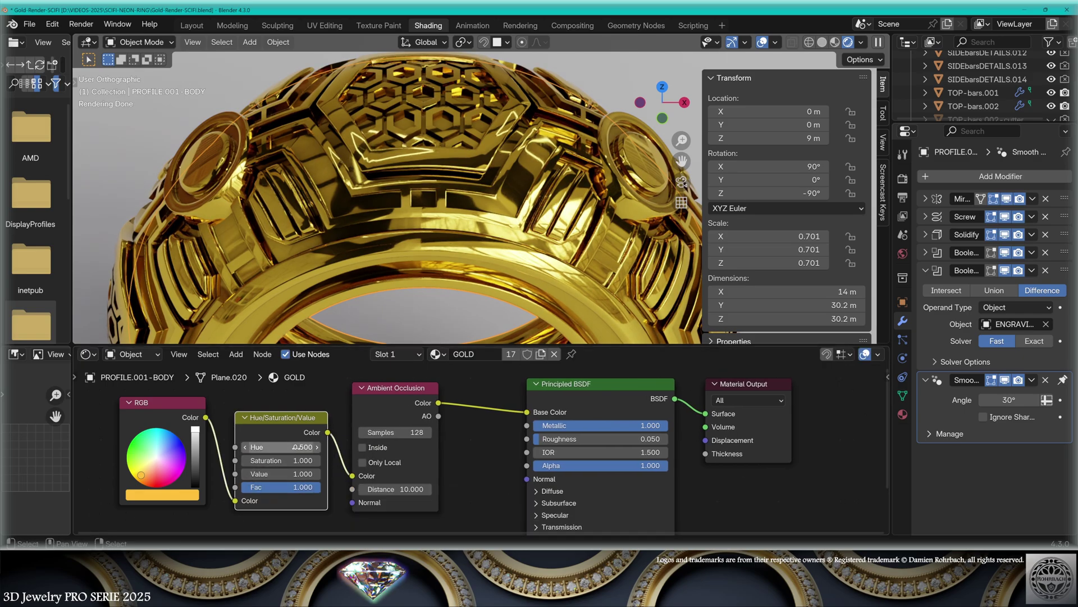
Step: Tune Hue and Saturation values, returning Hue to 0.500
click(300, 447)
text(.52)
key(Return)
click(288, 448)
text(.52)
key(Return)
click(286, 460)
text(.8)
key(Return)
click(282, 460)
text(.9)
key(Return)
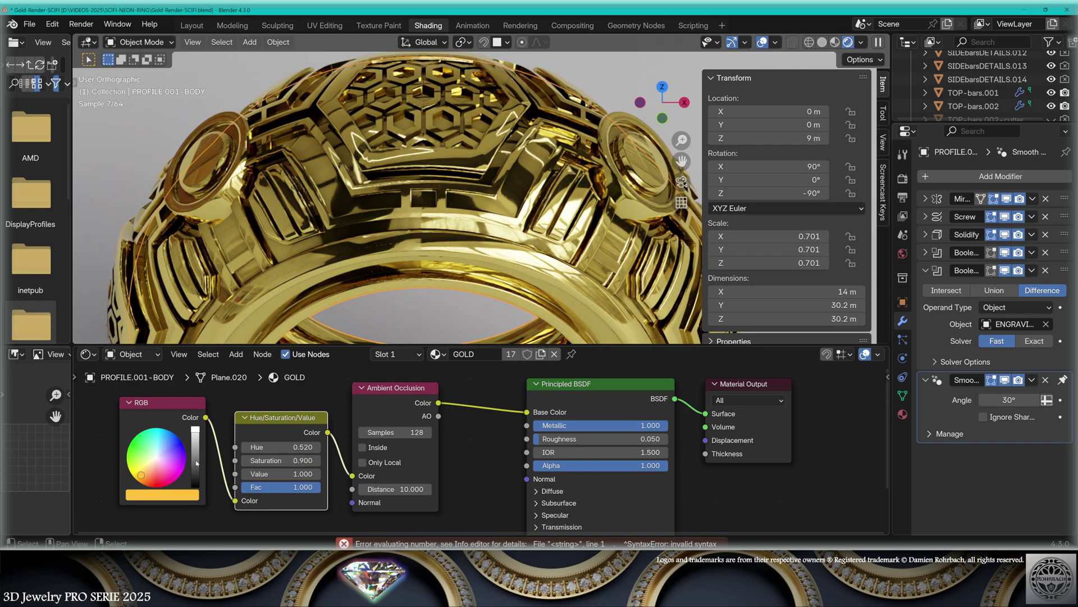
scroll(512, 239, down, 5)
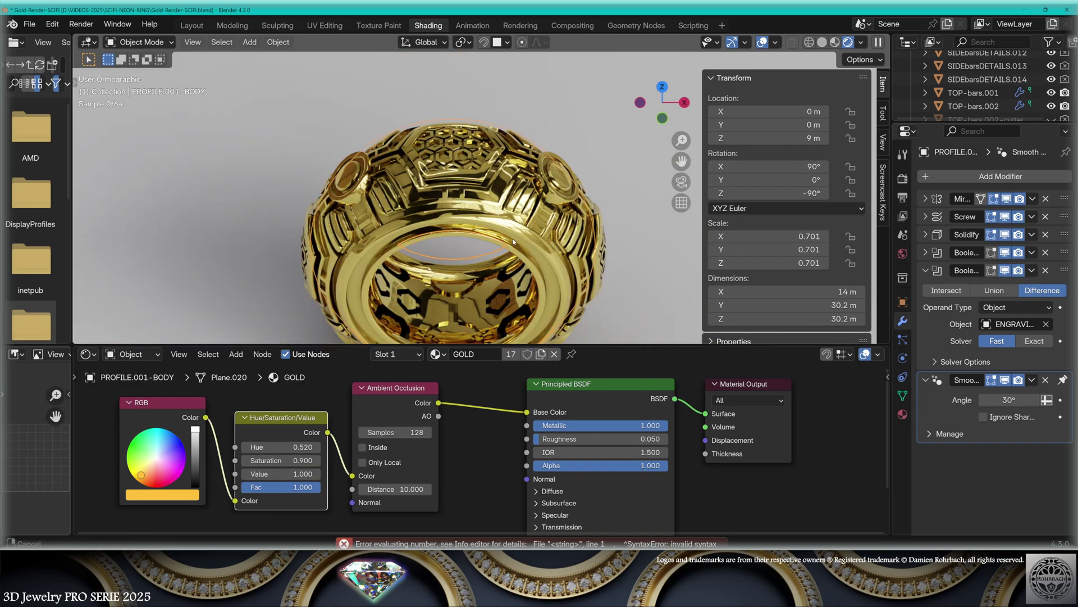
click(290, 445)
key(BackSpace)
text(.5)
key(Return)
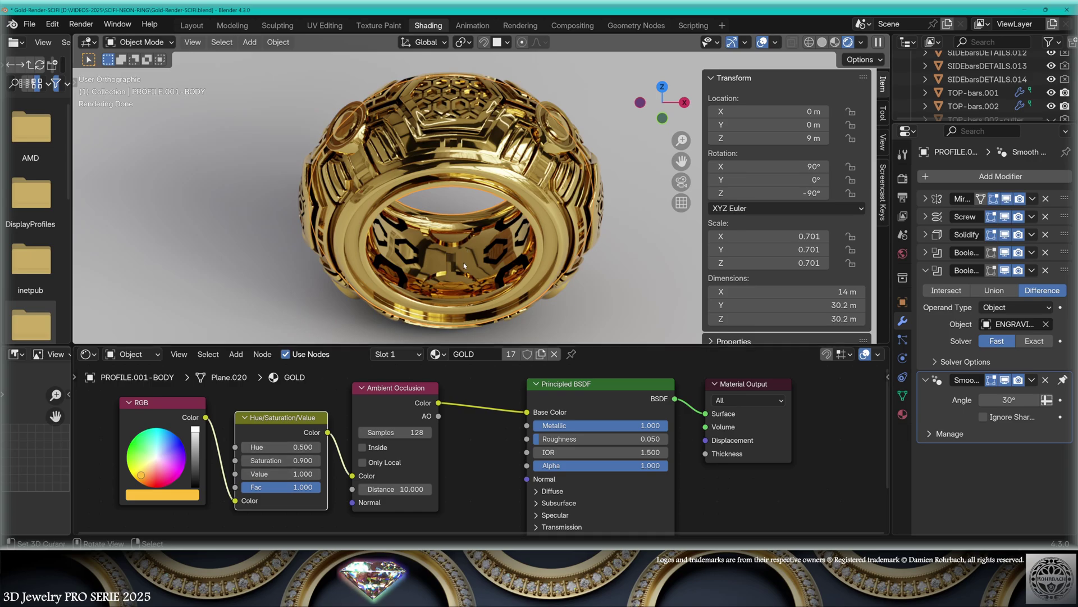
Step: Preview zero saturation as silver, then undo back to Saturation 0.900
middle_drag(465, 265, 500, 248)
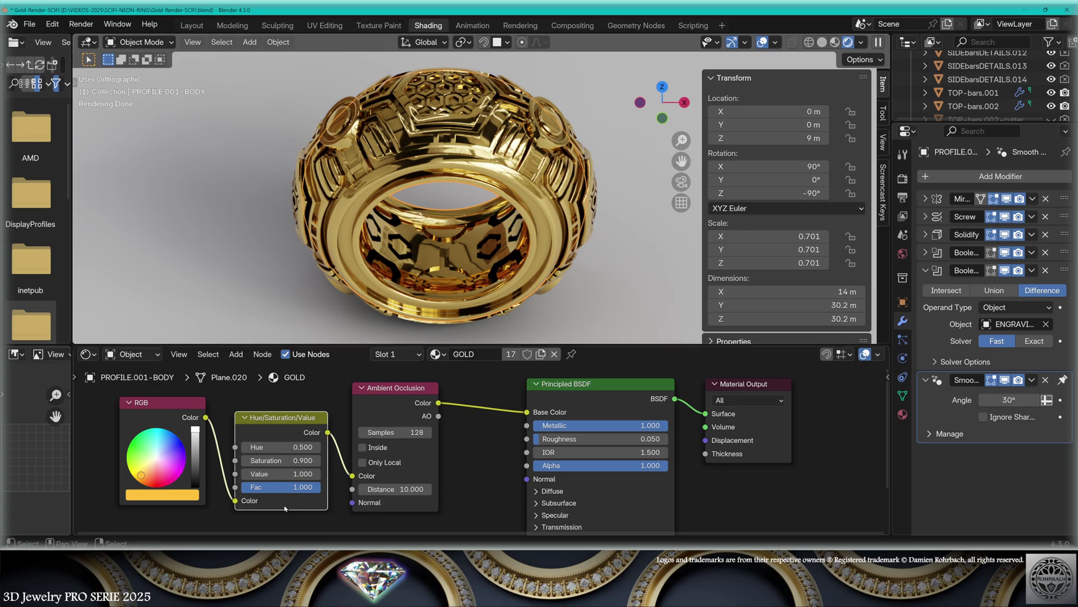
double_click(282, 461)
text(0)
key(Return)
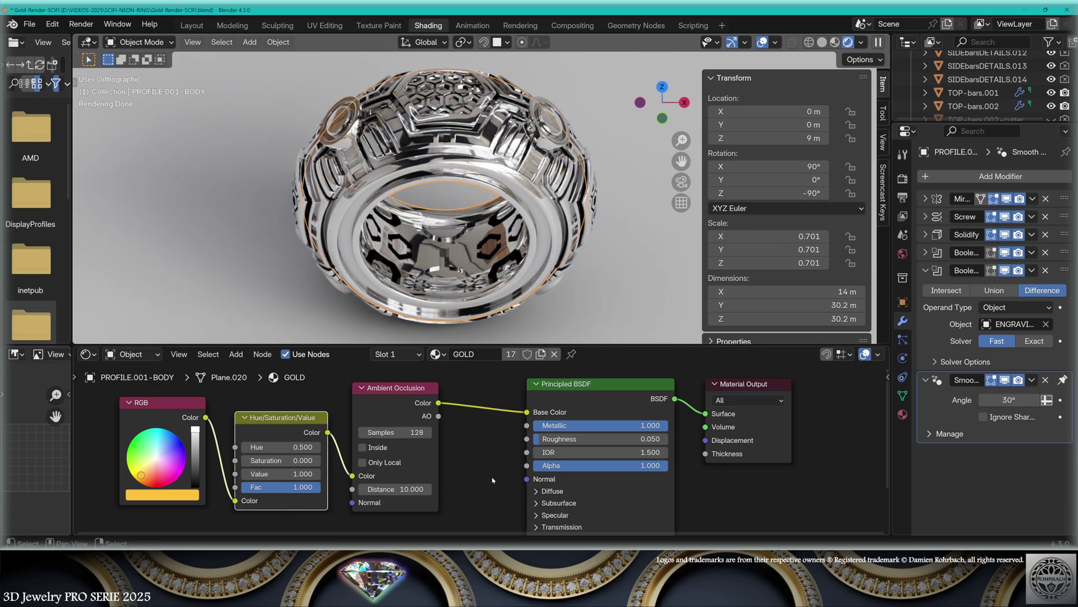
key(ctrl+z)
Step: Add a Bevel node and connect its Normal to the shader's Normal input
click(488, 505)
click(236, 354)
mouse_move(256, 370)
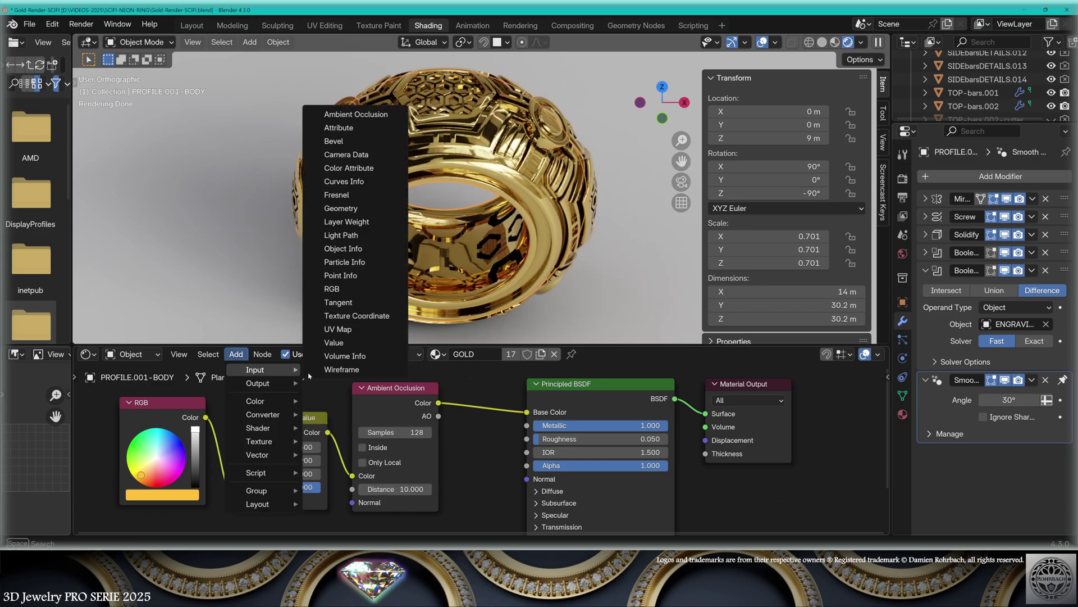
click(334, 141)
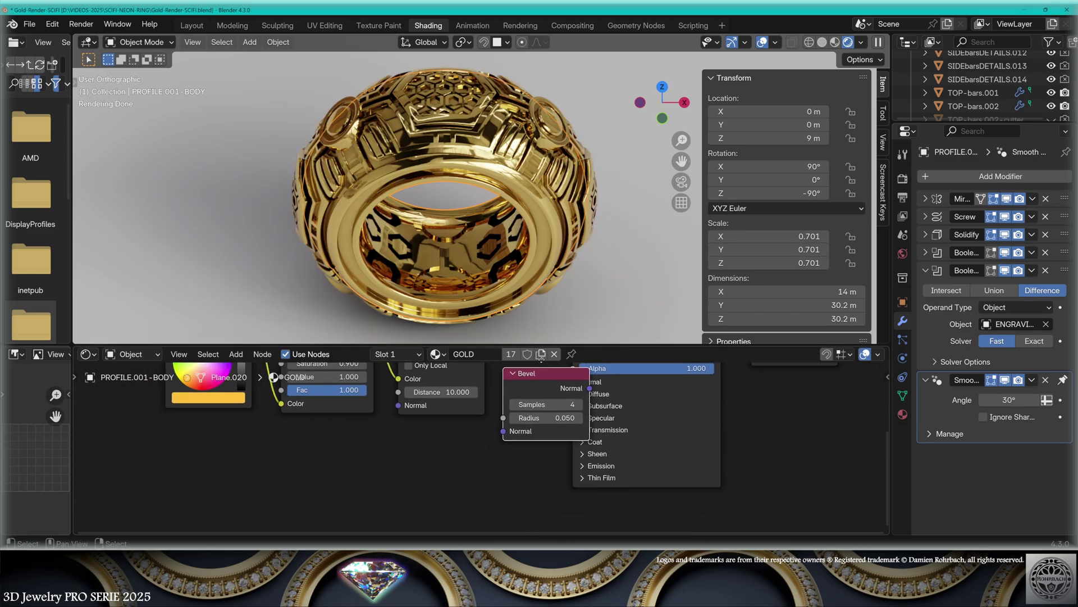
drag(500, 475, 580, 407)
drag(455, 490, 473, 490)
Step: Set the bevel radius to 0.050 after first trying 0.1
click(457, 504)
text(.)
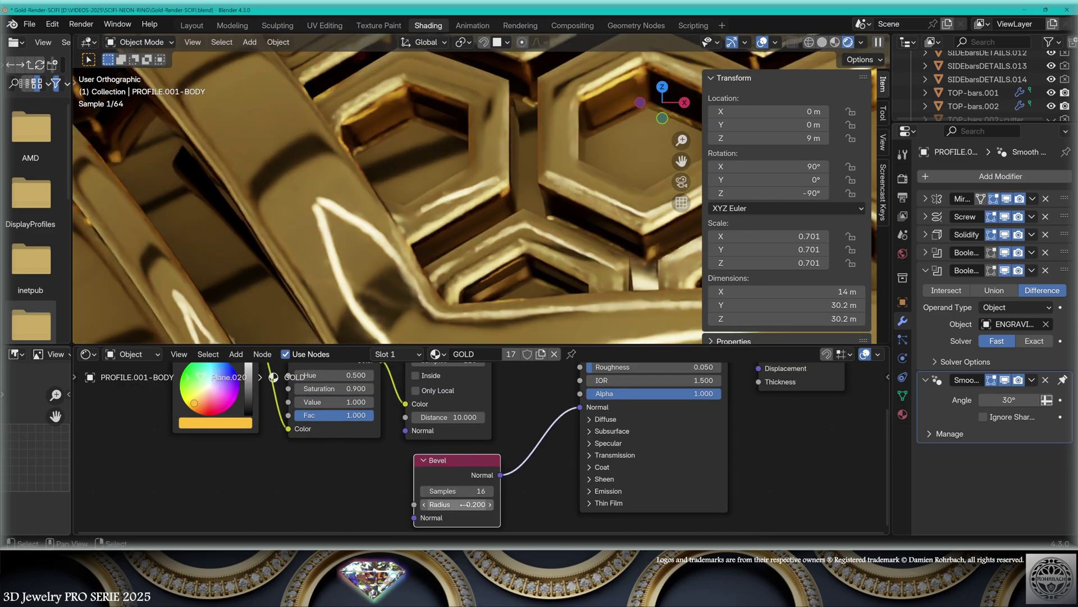
text(1)
key(Return)
double_click(465, 504)
text(.05)
key(Return)
Step: Feed a Gabor Texture through a new Bump node into the Bevel's normal
click(236, 354)
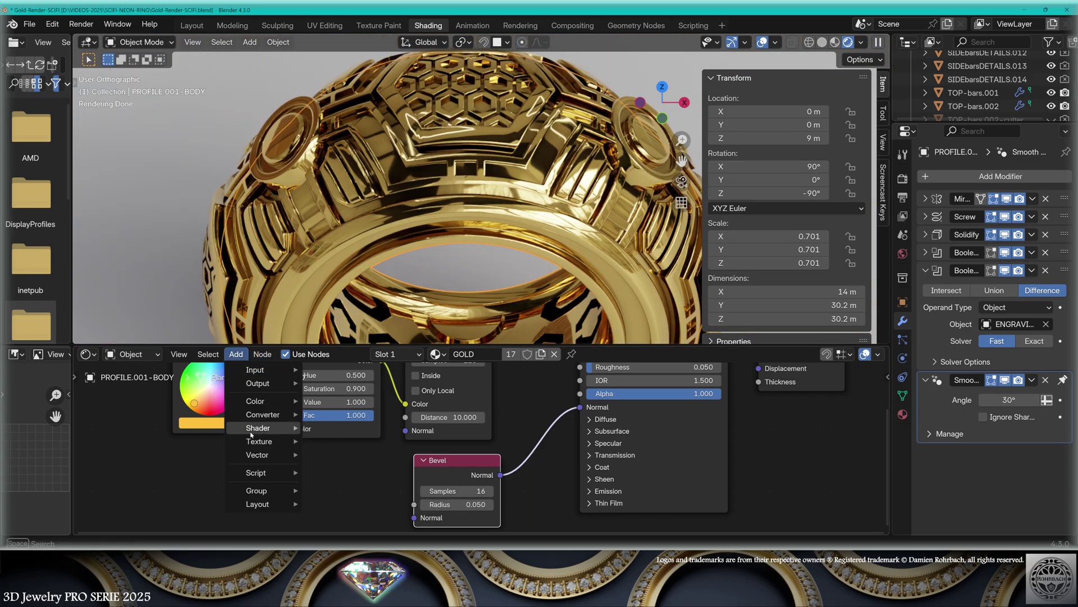
mouse_move(258, 442)
click(355, 310)
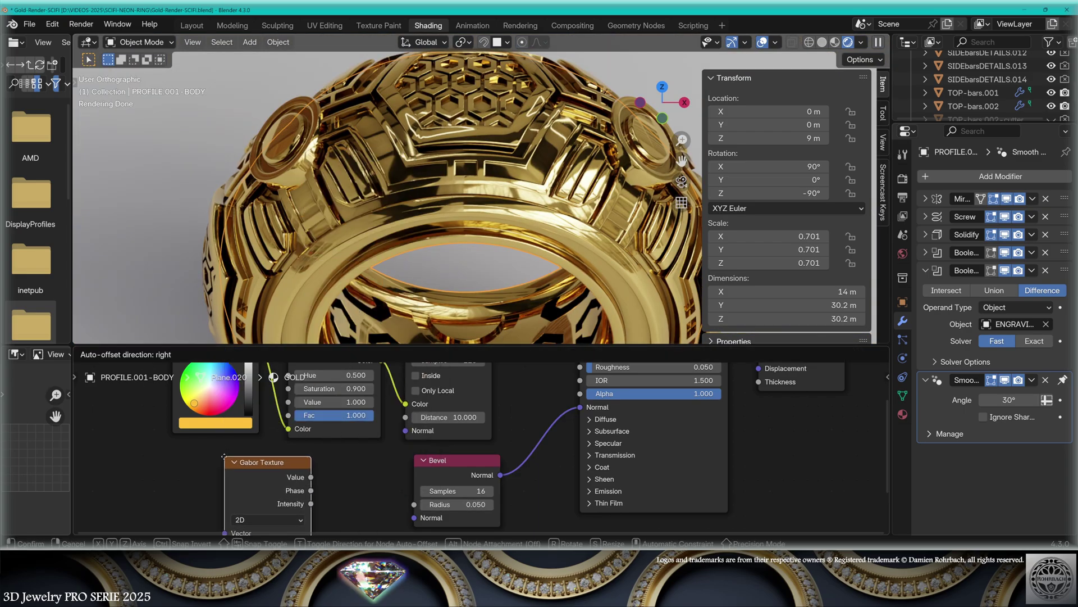
click(205, 463)
middle_drag(205, 462, 322, 408)
drag(409, 427, 531, 463)
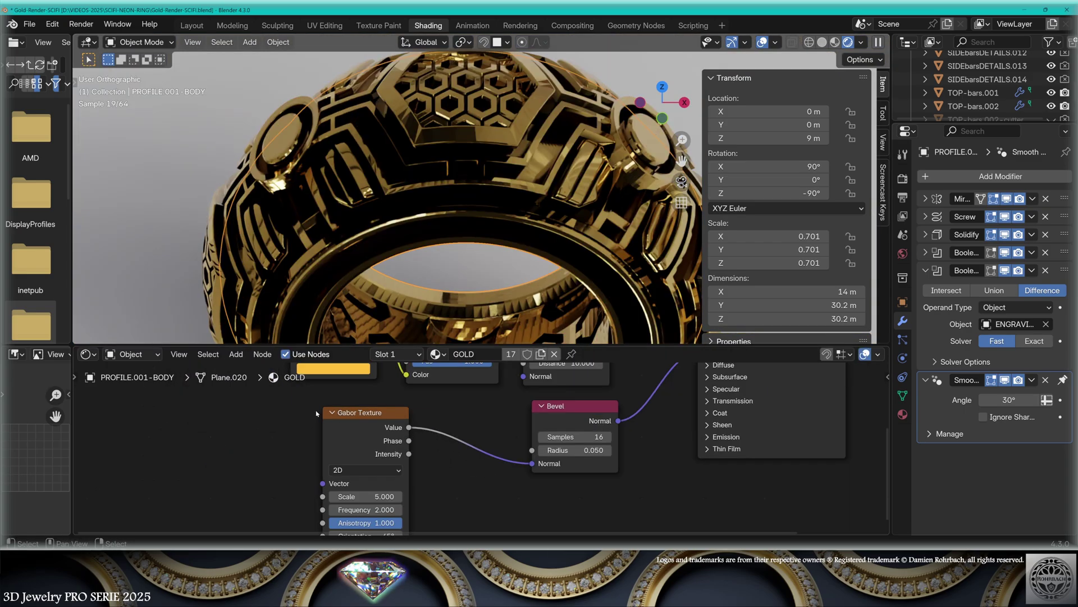
click(236, 355)
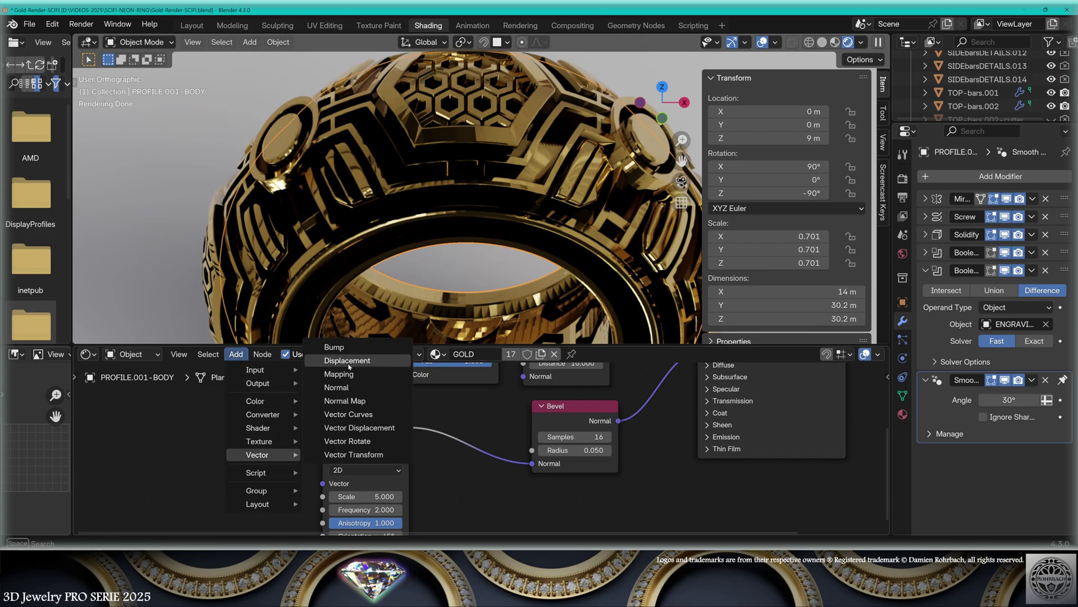
click(350, 346)
click(454, 426)
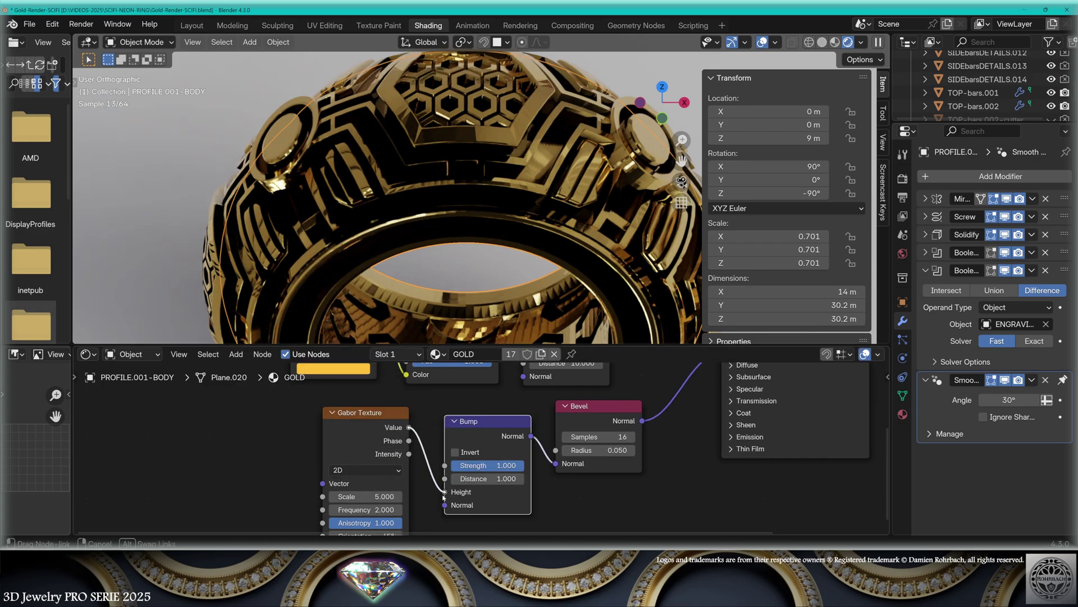
Step: Drive the Gabor texture with Generated Texture Coordinates through a Mapping node
middle_drag(426, 489, 569, 463)
click(236, 354)
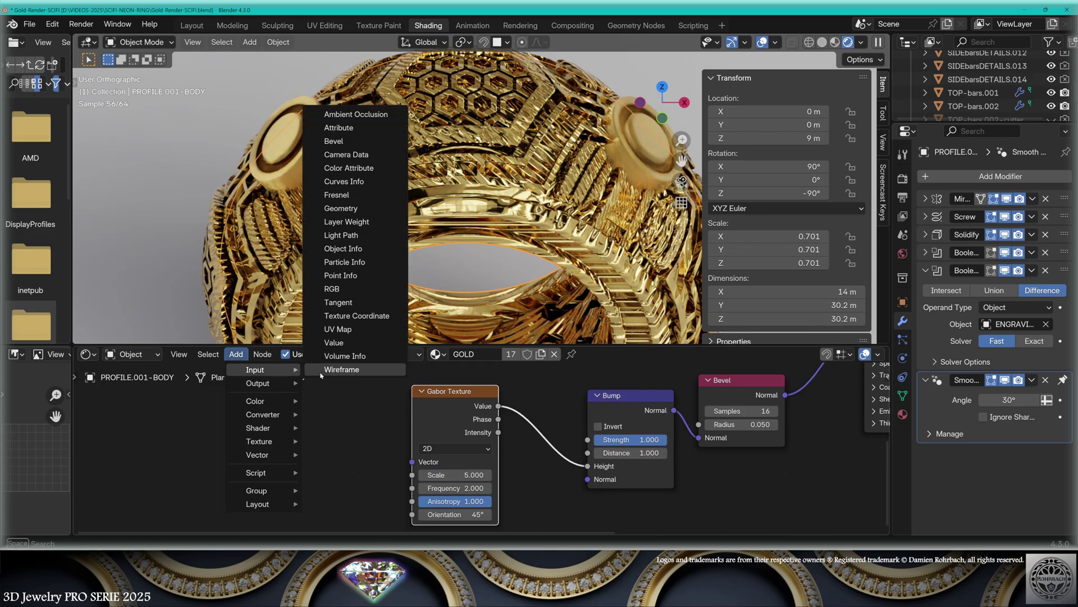
click(337, 330)
click(203, 414)
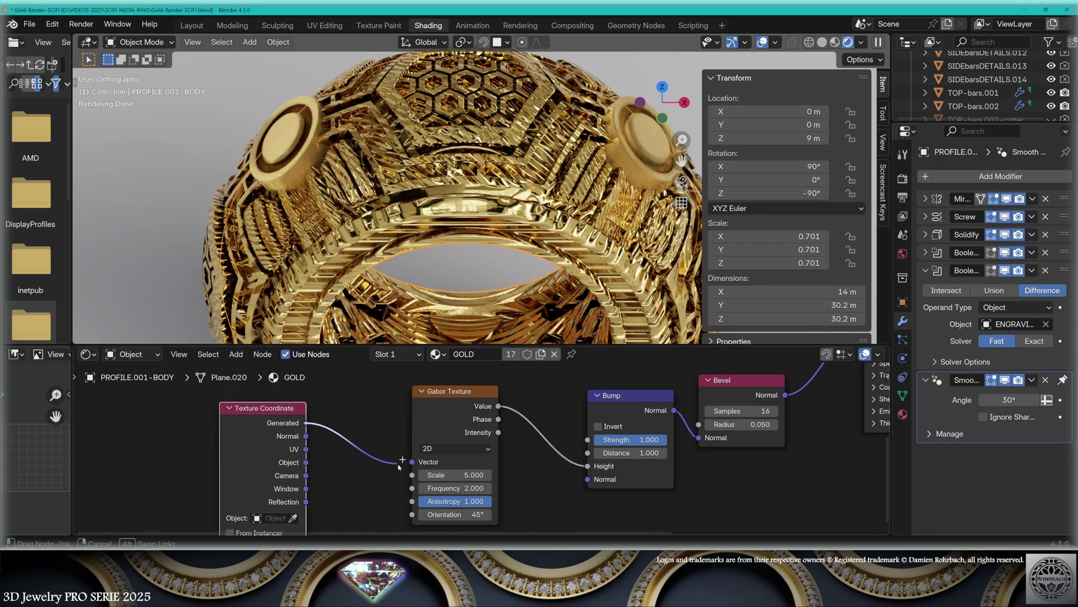
drag(305, 423, 411, 462)
click(237, 355)
click(338, 377)
click(335, 381)
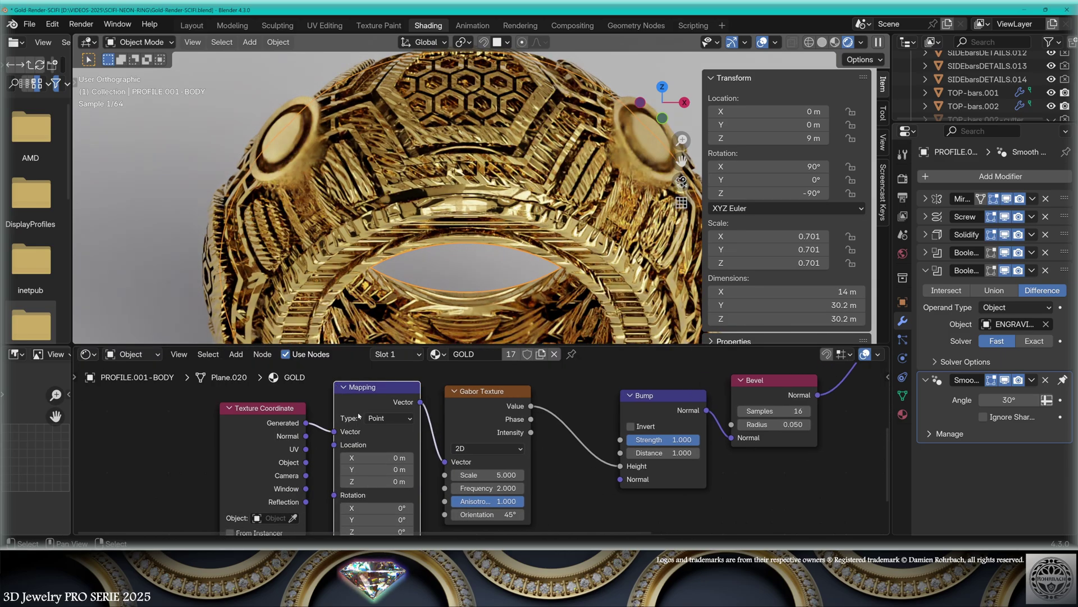
Step: Set Gabor Scale to 50 and Bump Strength to 0.01
middle_drag(559, 504, 506, 490)
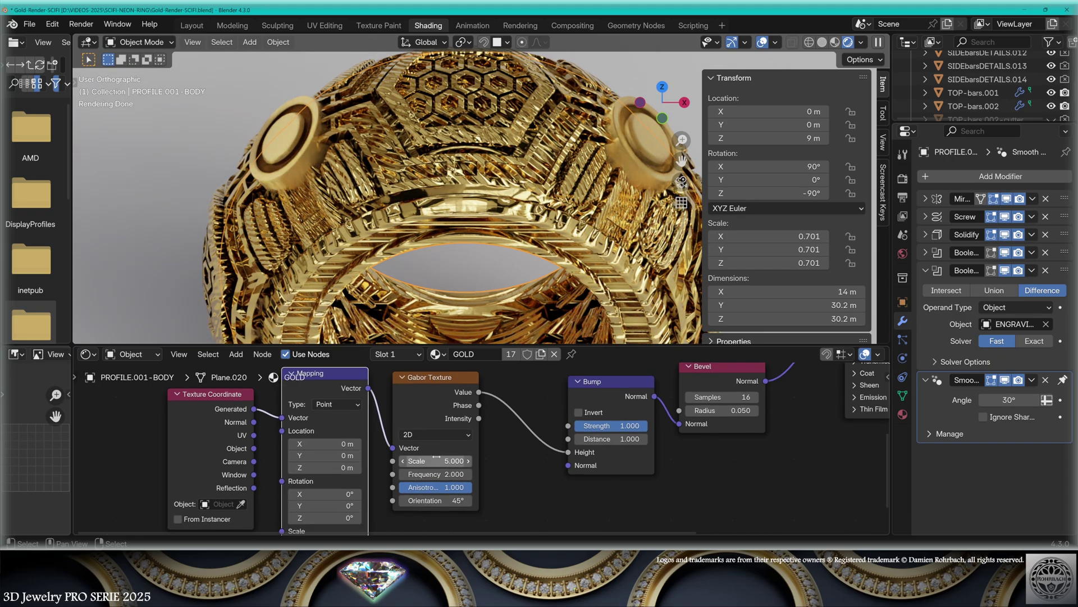
click(433, 460)
text(50)
key(Return)
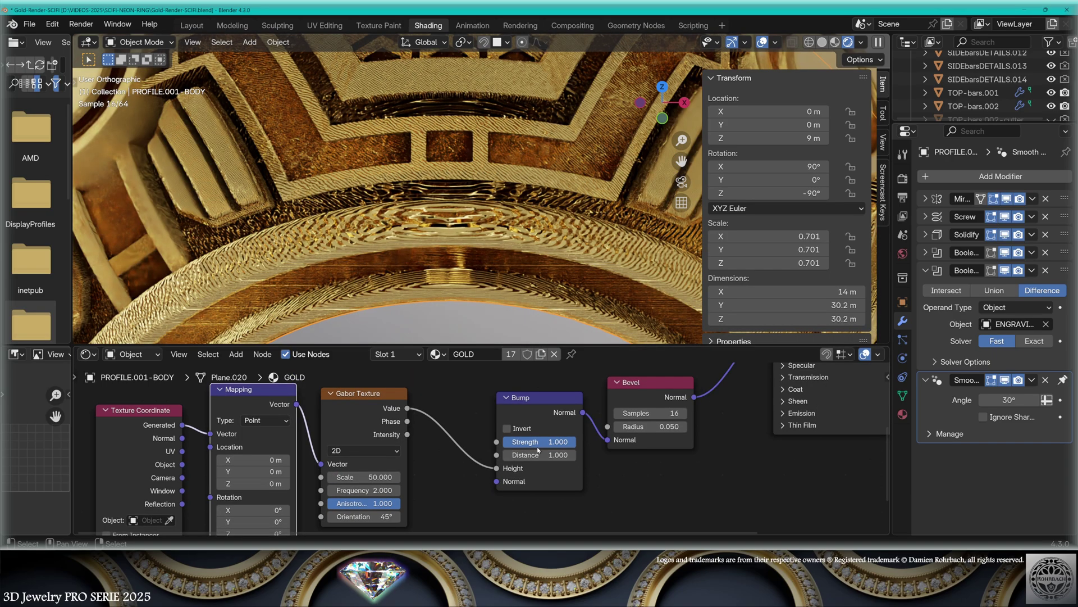
double_click(539, 441)
text(0.02)
key(Return)
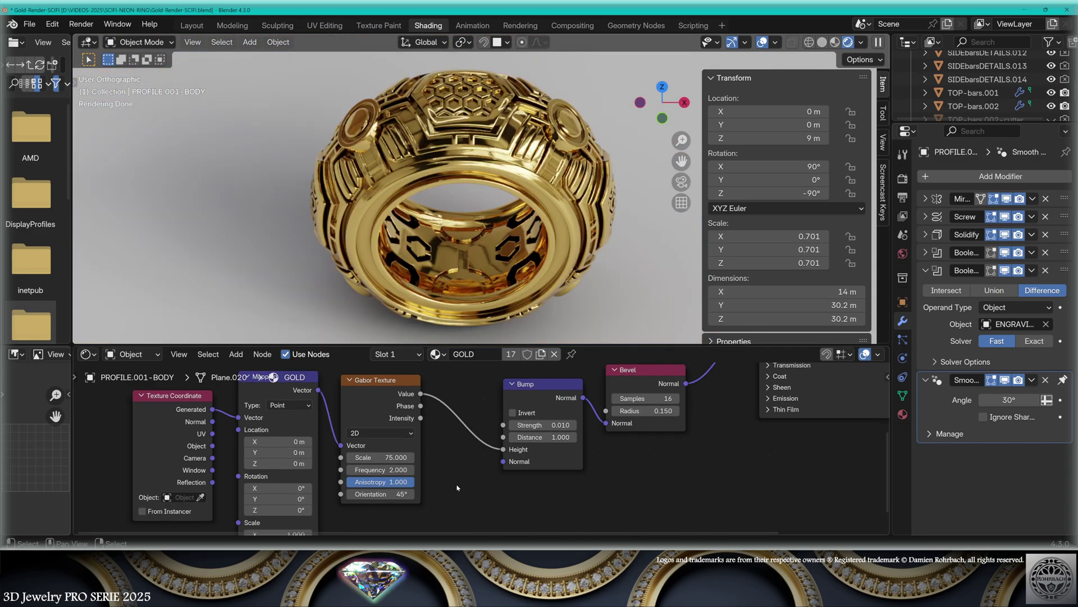
Step: Try mapping rotation 45° and scale 5, then undo back to the defaults
mouse_move(457, 488)
middle_down()
mouse_move(527, 466)
mouse_move(522, 455)
middle_up()
click(432, 456)
key(Return)
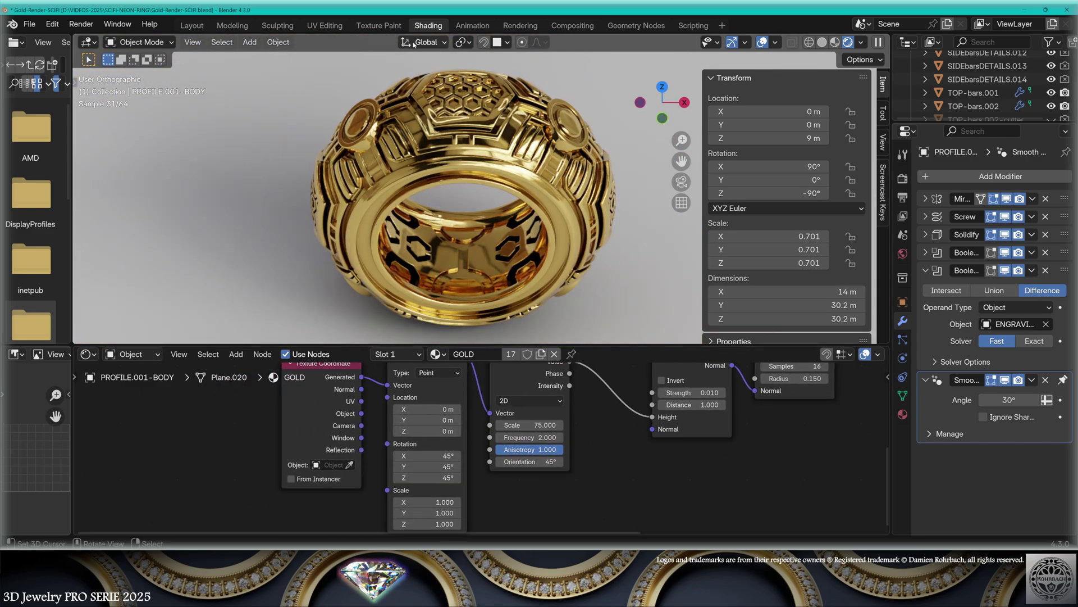
middle_drag(466, 441, 462, 409)
text(5)
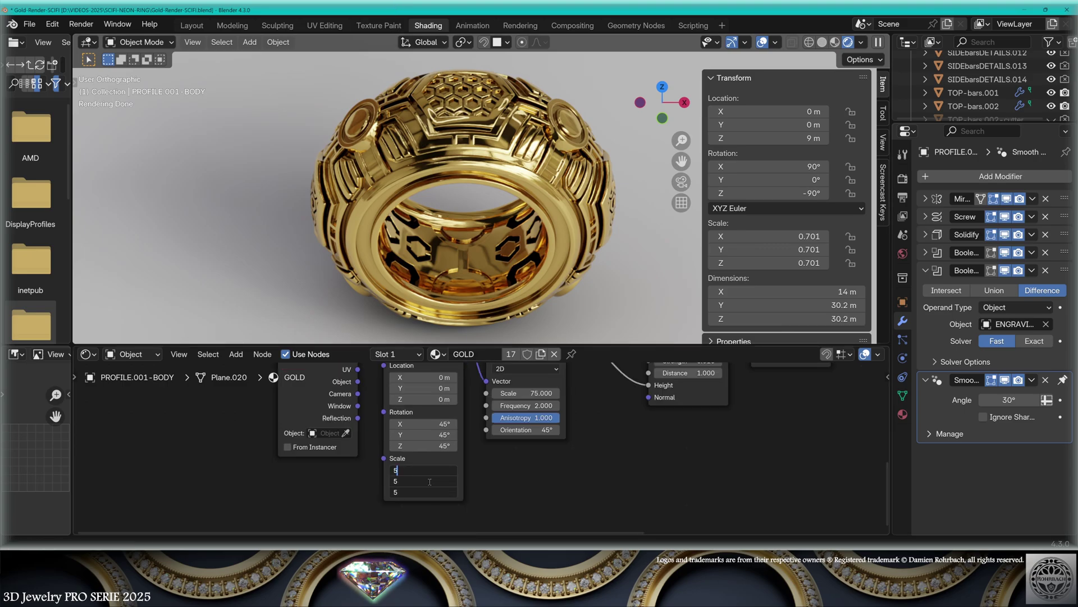
drag(426, 470, 426, 481)
key(ctrl+z)
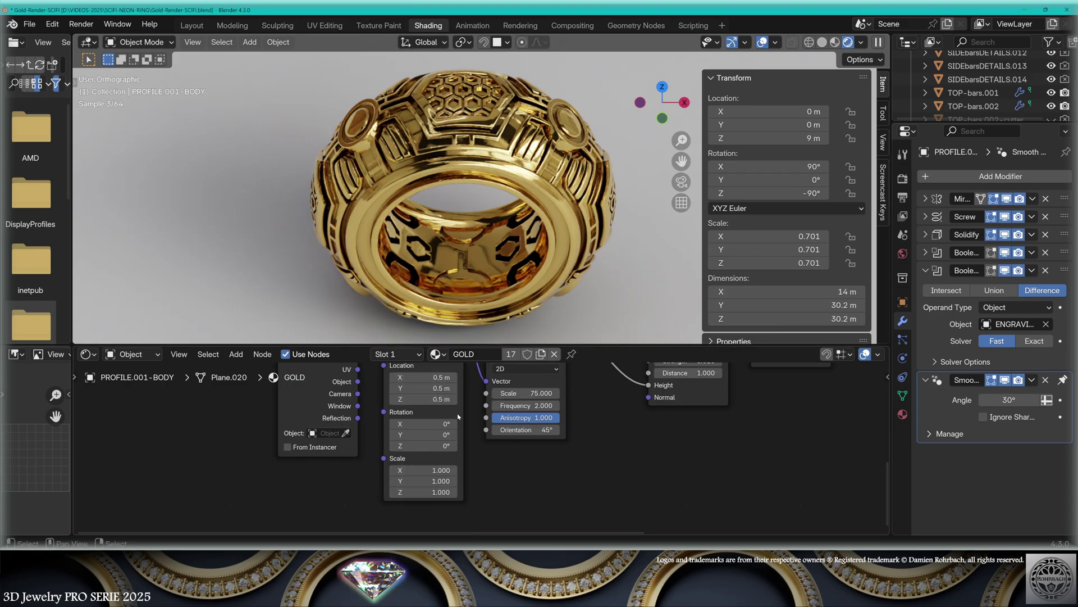
key(ctrl+z)
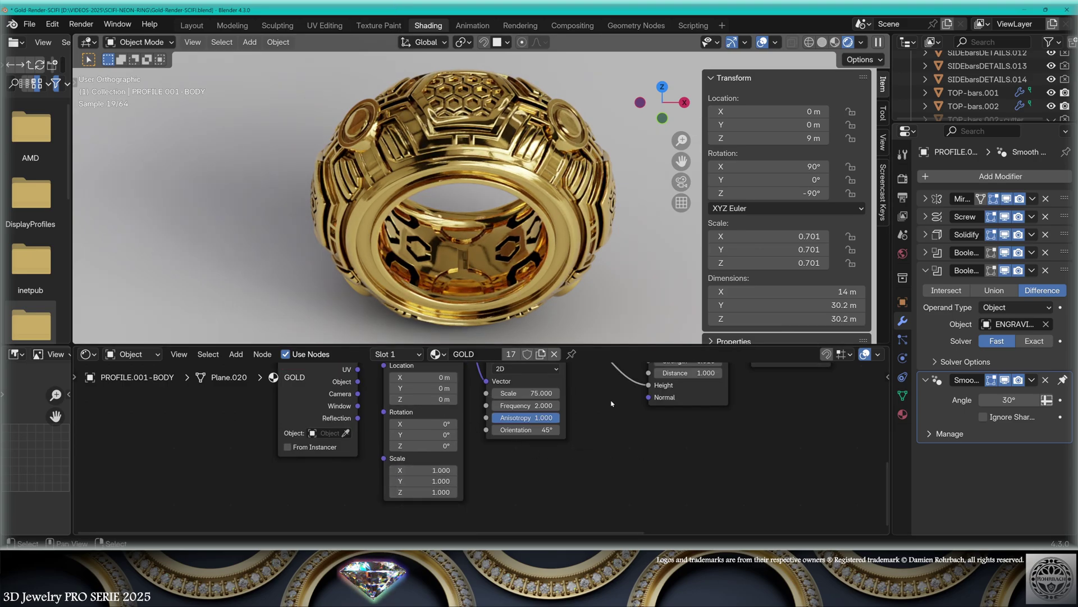
middle_drag(642, 424, 405, 531)
Step: Move the Ambient Occlusion node left and test distances 1 and 2 on the engravings
drag(533, 392, 549, 389)
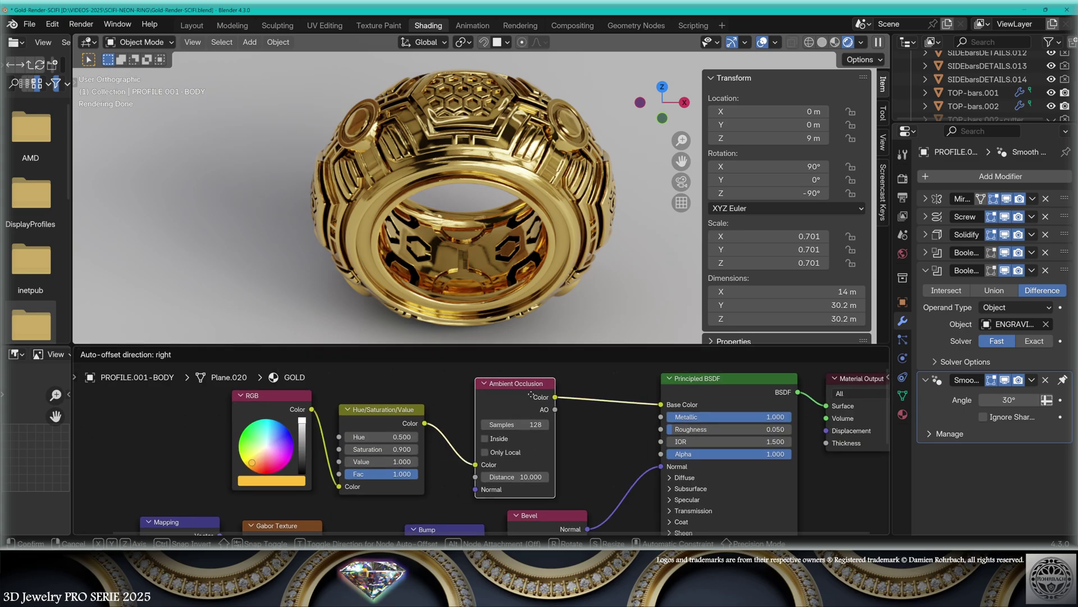
key(Escape)
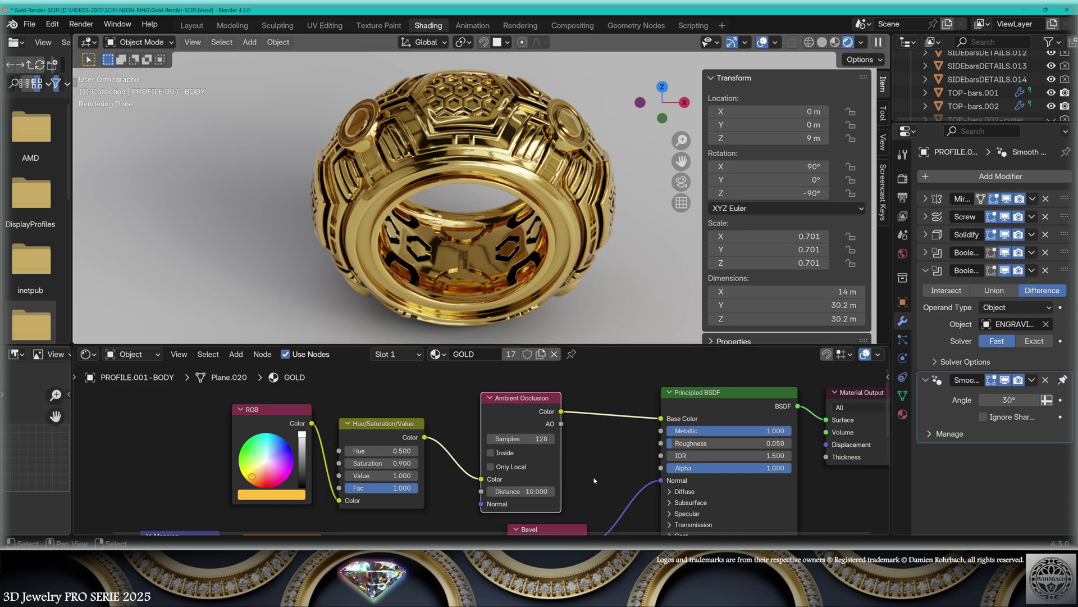
double_click(532, 492)
text(1.000)
key(Return)
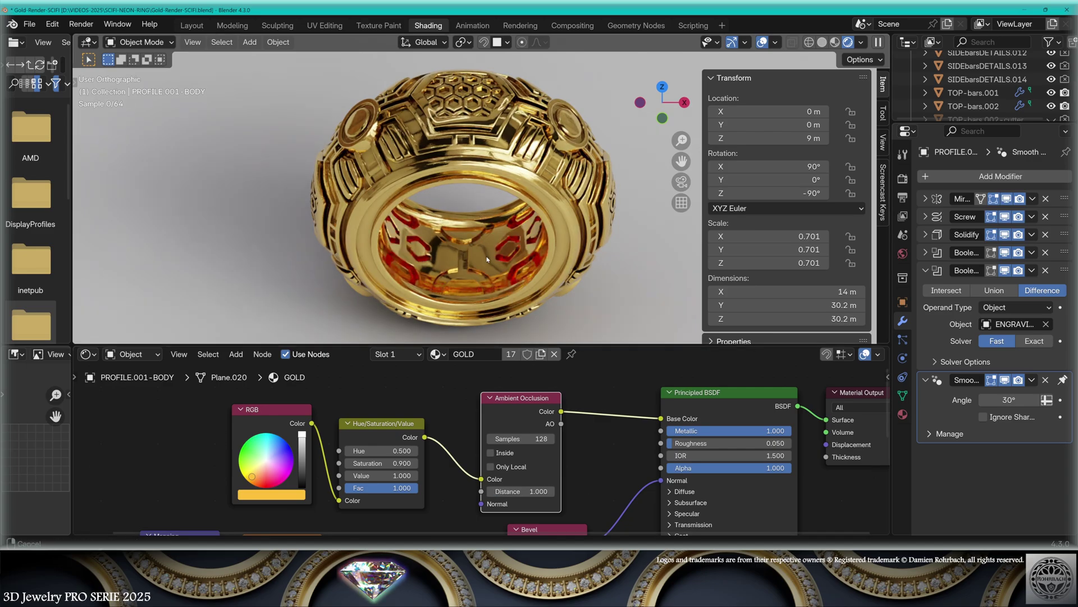
shift+middle_drag(484, 250, 429, 151)
scroll(455, 186, up, 1)
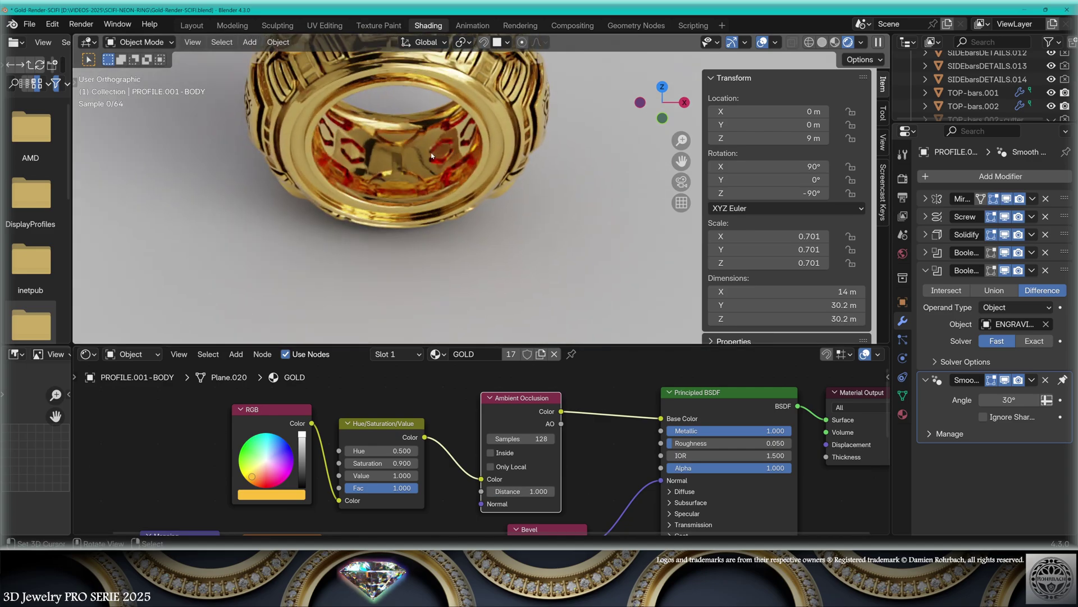
scroll(488, 228, up, 3)
scroll(528, 279, up, 2)
middle_drag(528, 278, 523, 250)
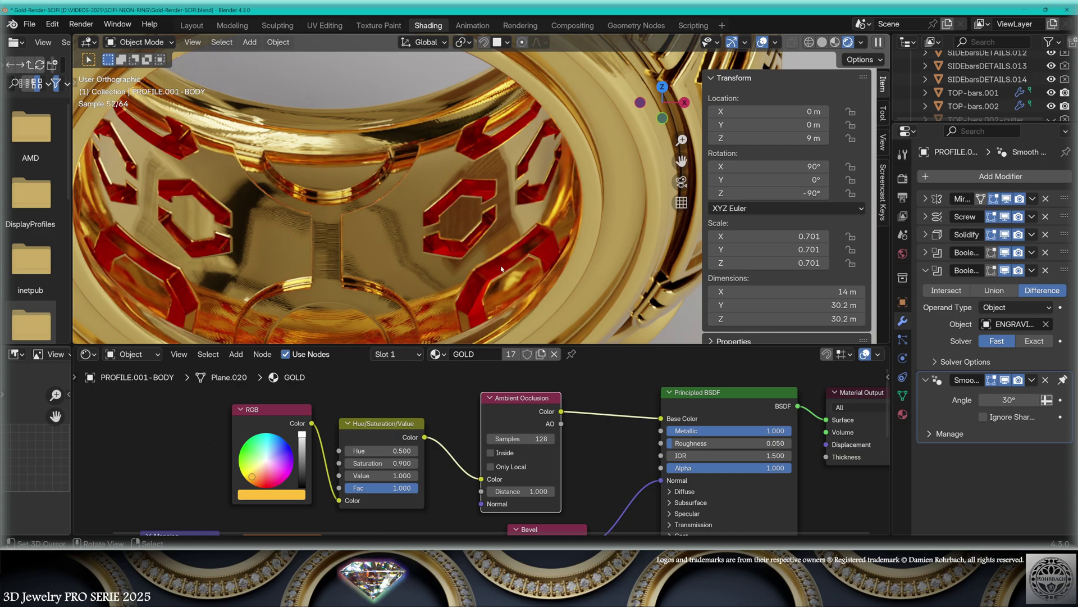
click(516, 492)
text(2)
key(Return)
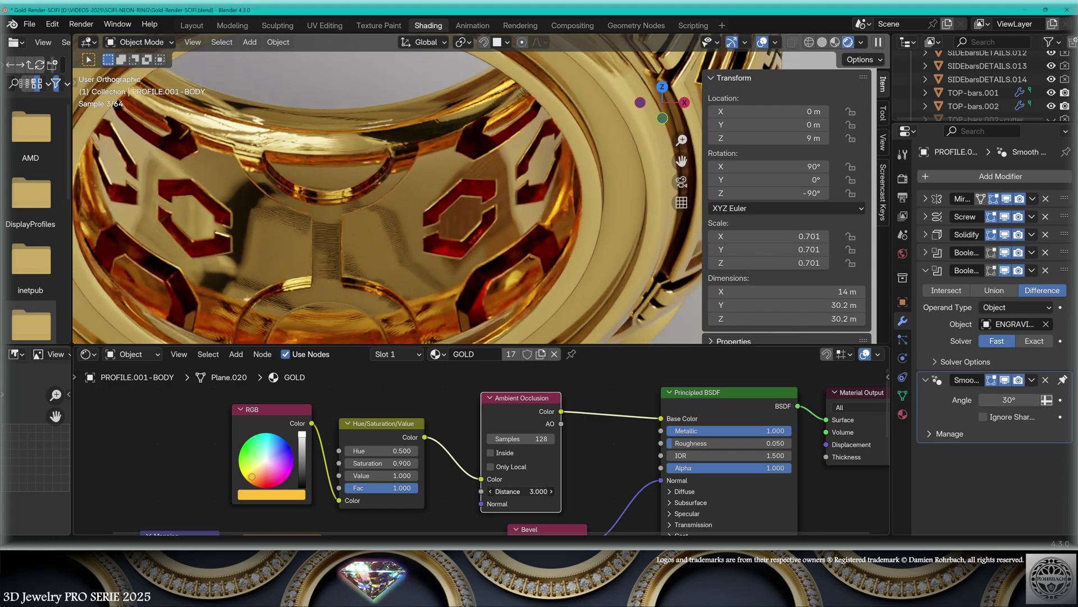
Step: Test distances 4 and 5, then settle the ambient occlusion distance at 3
click(516, 491)
text(4)
key(Return)
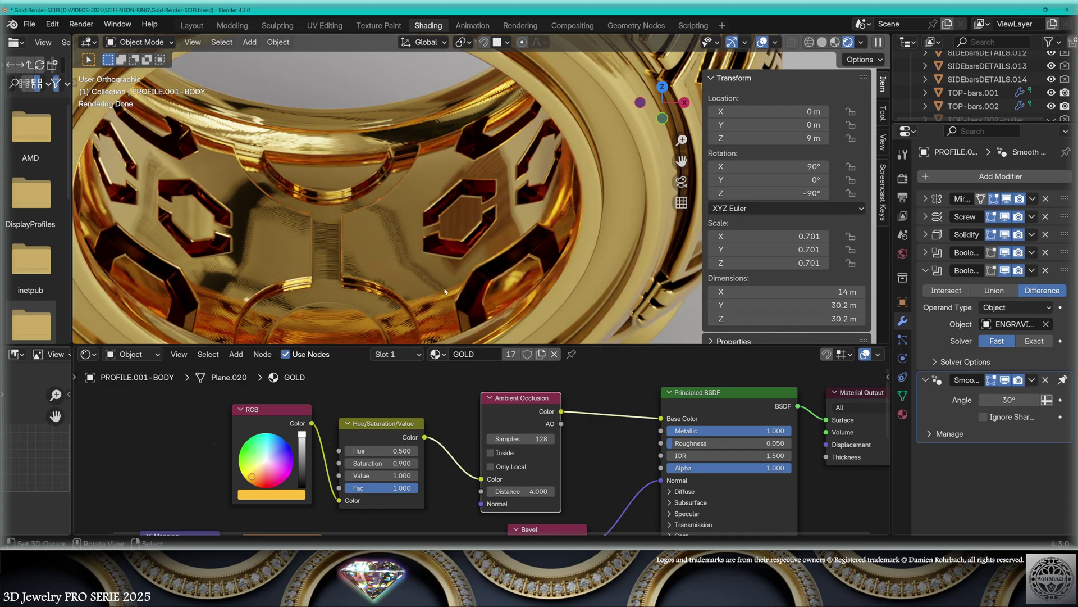
key(BackSpace)
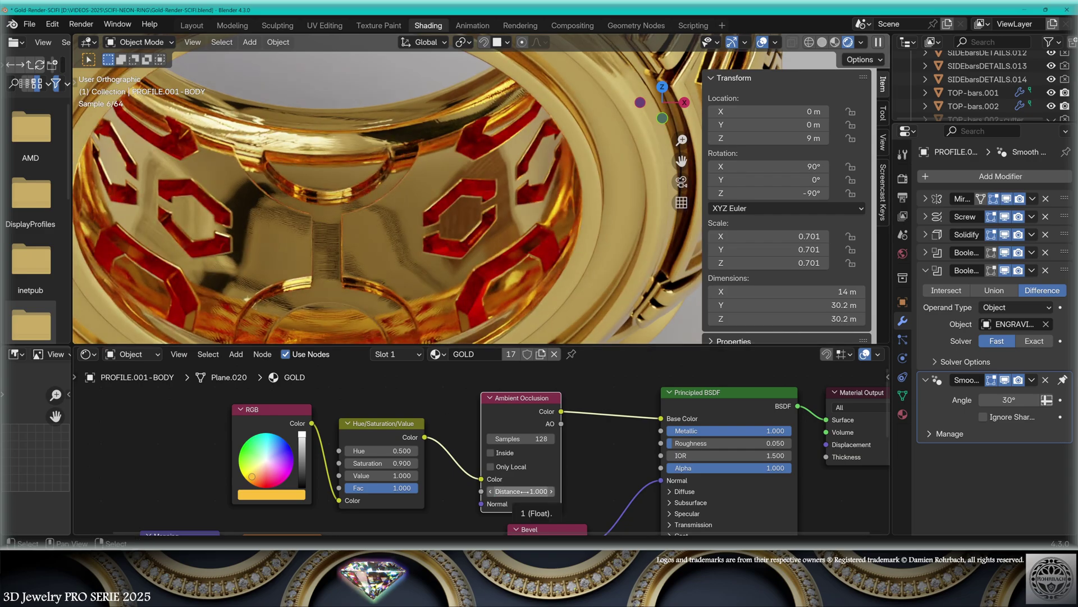
click(519, 491)
text(5)
key(Return)
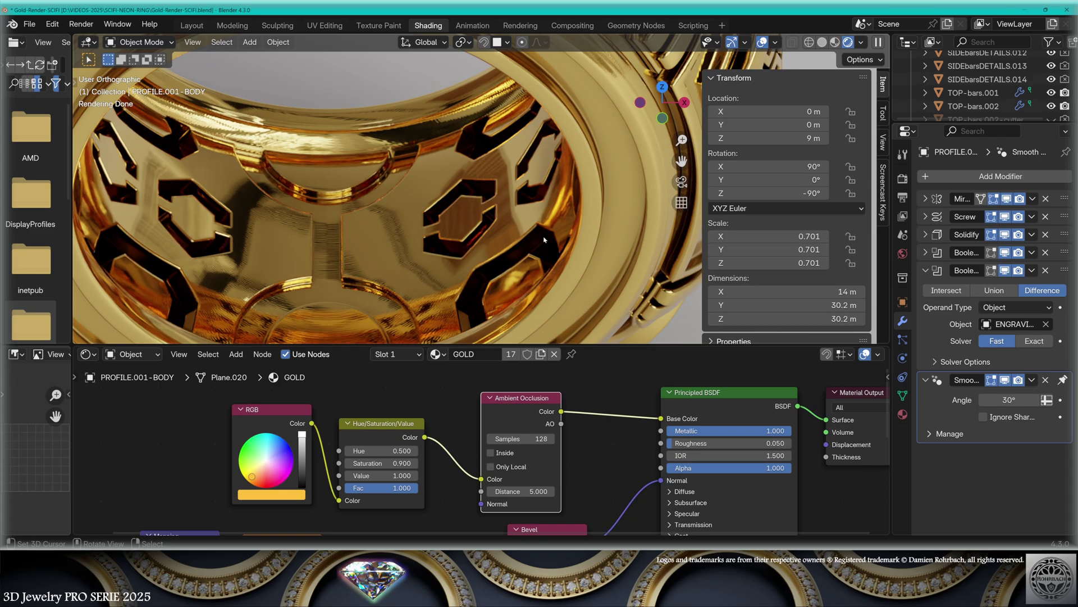
click(518, 491)
text(3)
key(Return)
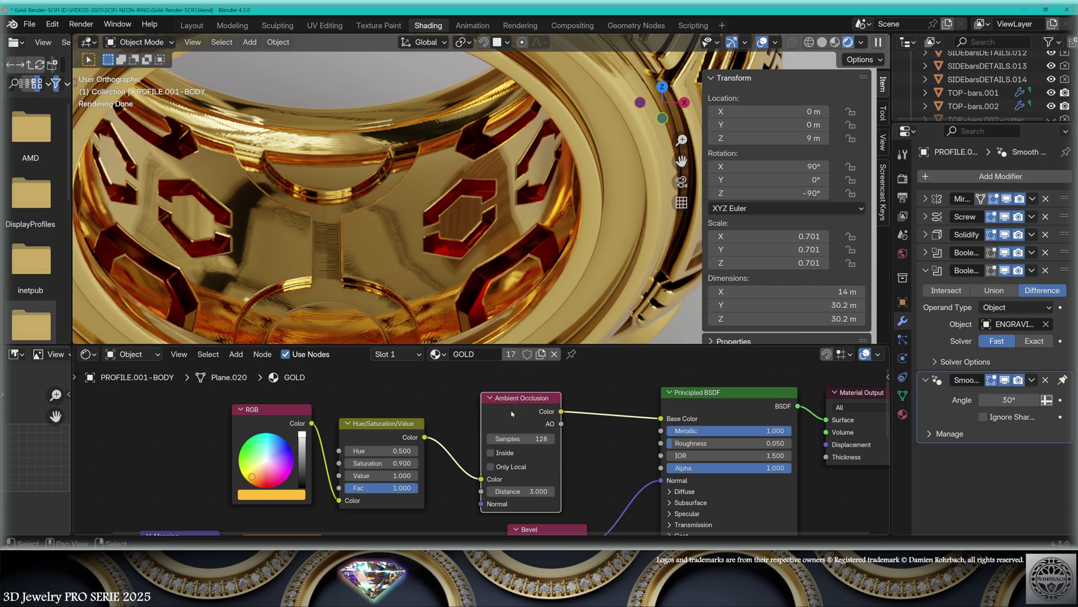
scroll(545, 190, down, 5)
mouse_move(546, 190)
middle_down()
mouse_move(588, 218)
mouse_move(597, 265)
middle_up()
Step: Save the file and add a point light to the scene
key(ctrl+s)
click(249, 43)
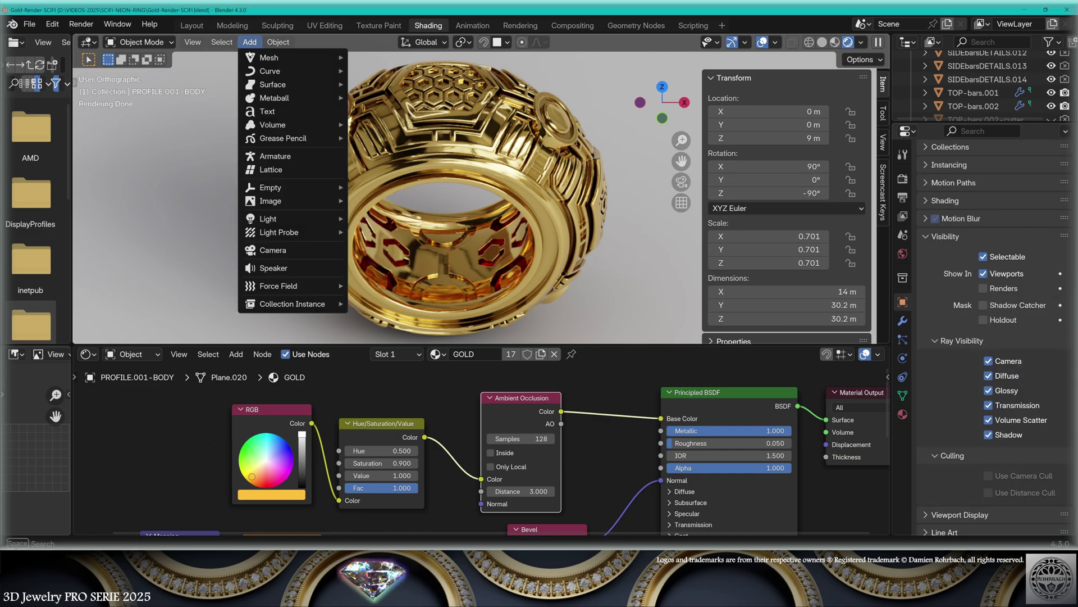
mouse_move(269, 218)
click(379, 220)
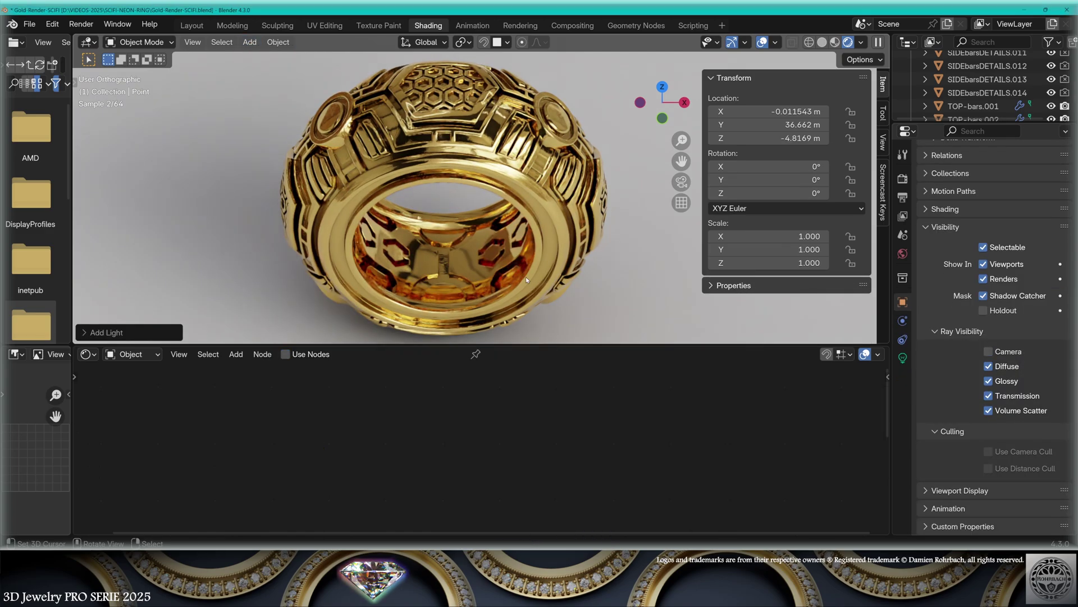
Step: Place the point light at -40, 40, 40 m
click(763, 111)
text(-40)
key(Return)
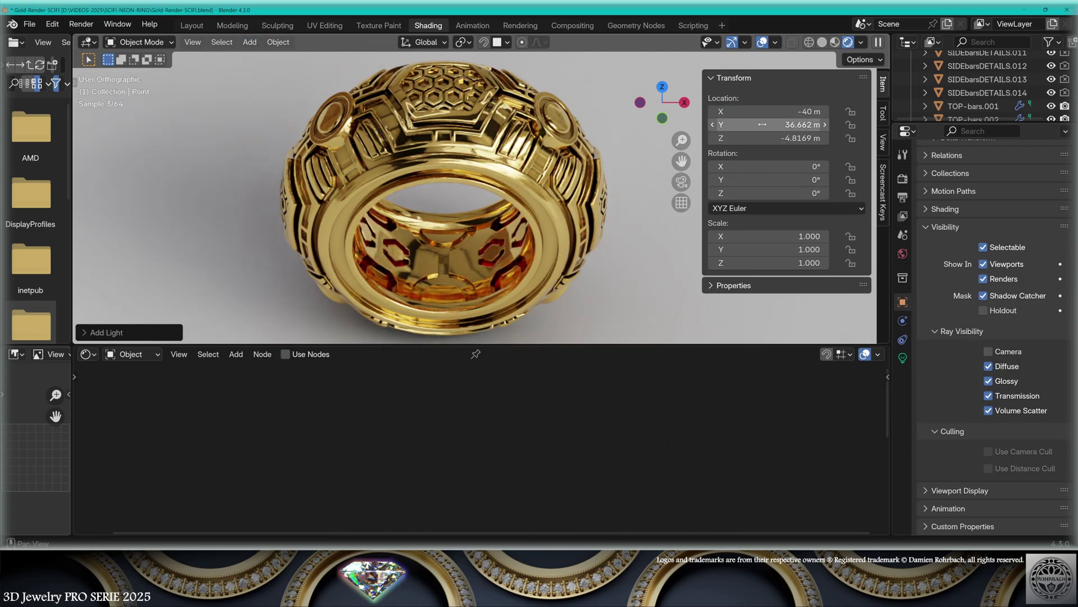
click(762, 124)
text(40)
key(Return)
click(763, 137)
text(40)
key(Return)
Step: Give the light 8500 W power, enable Use Nodes, and set emission strength 320
click(902, 358)
click(1027, 269)
text(8500)
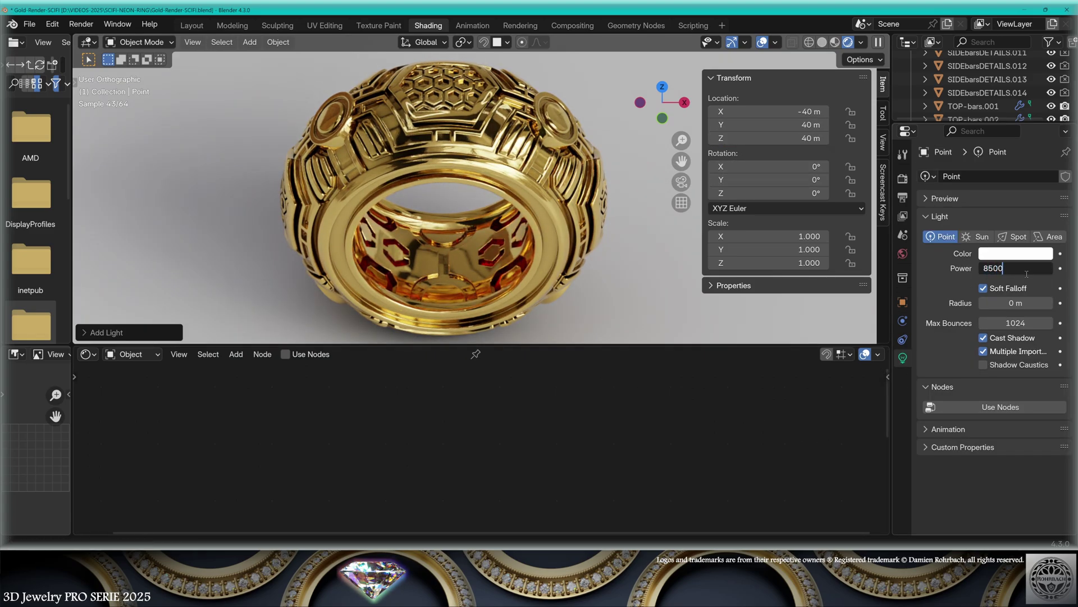
key(Return)
text(W)
click(999, 407)
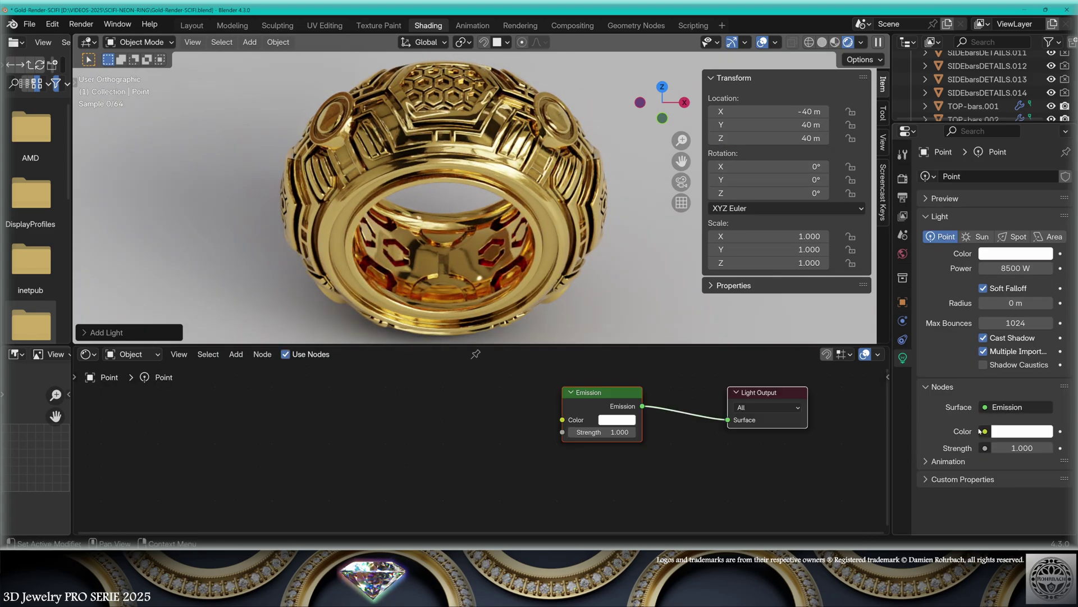
click(1015, 448)
text(320)
key(Return)
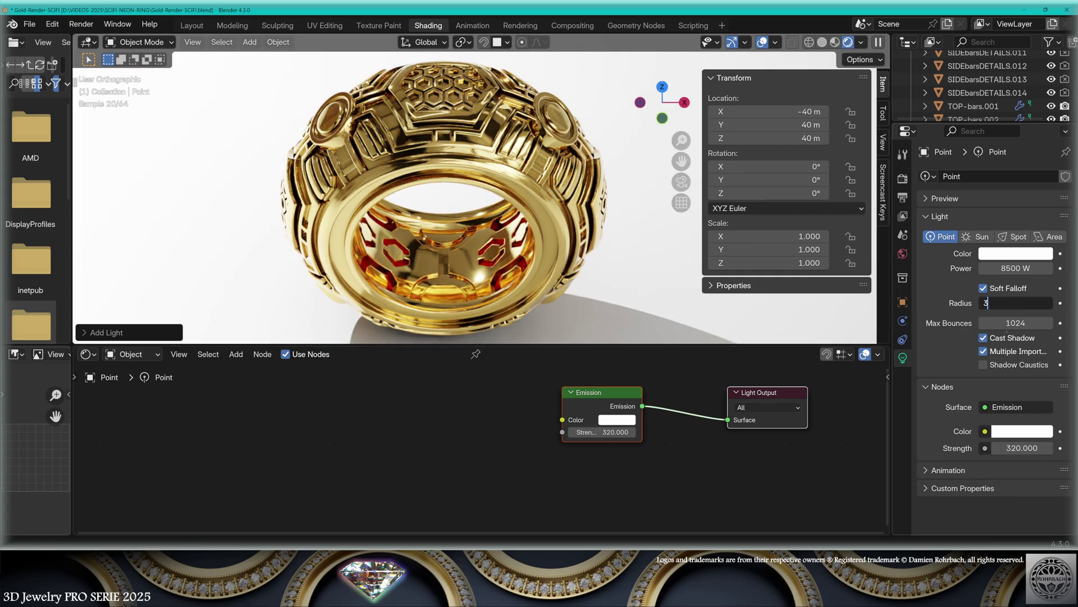
scroll(640, 211, down, 3)
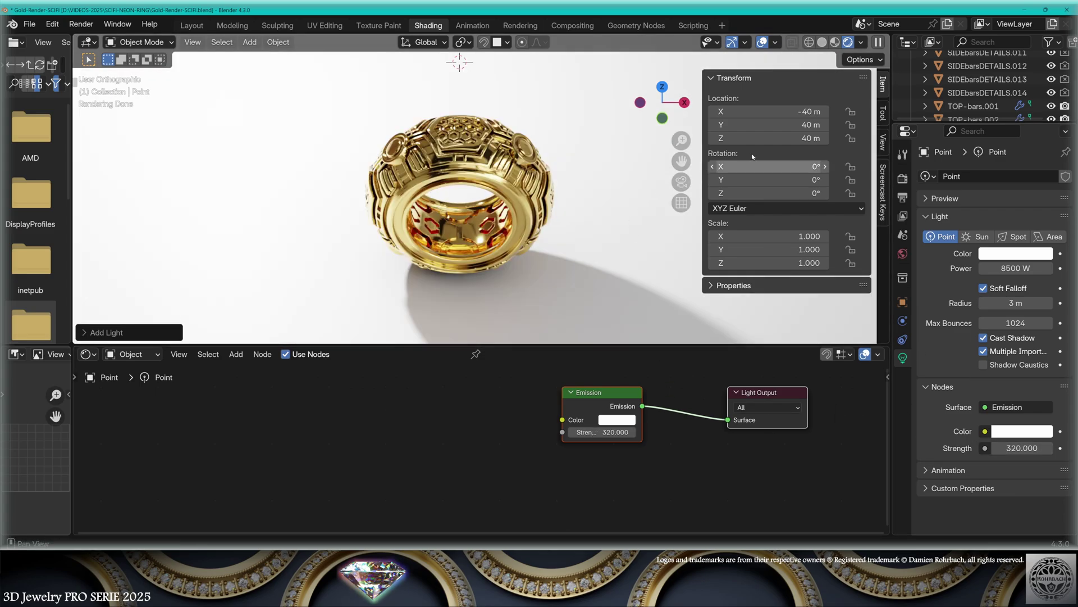
Step: Correct the light's X position to -15 m and its emission strength to 60
click(770, 112)
text(-)
key(BackSpace)
key(BackSpace)
text(15)
key(Return)
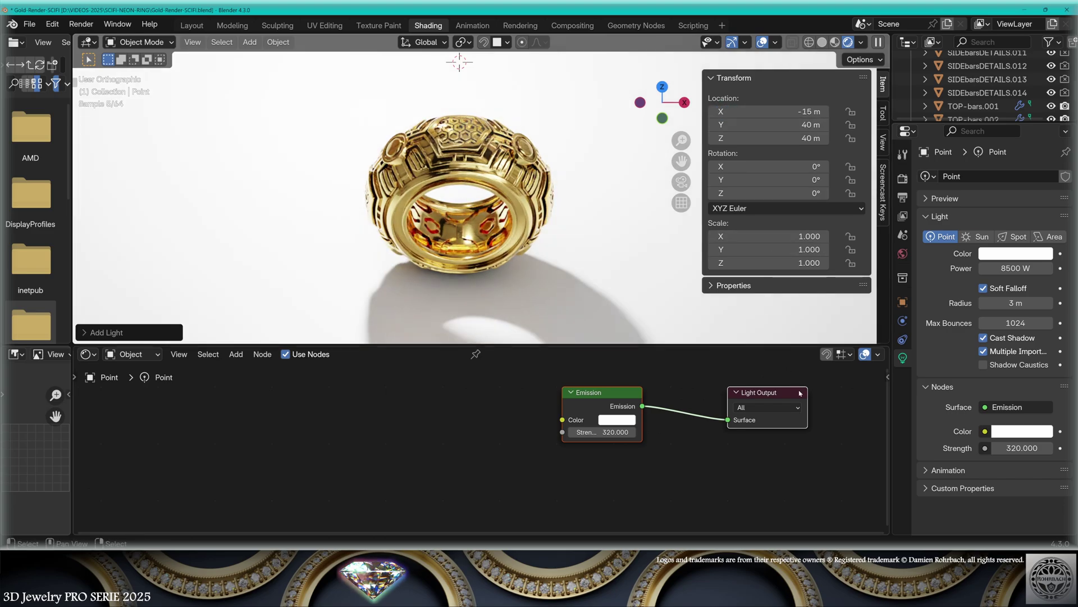
click(1013, 448)
text(60)
key(Return)
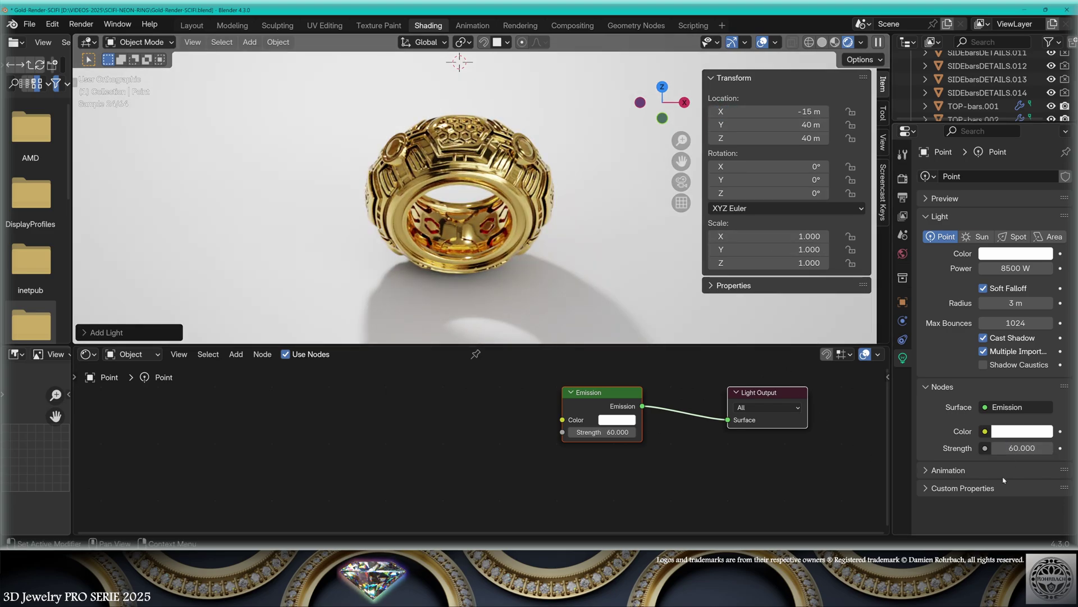
Step: Add a camera aligned to the view and place it at 0, -60, 60 m
click(260, 47)
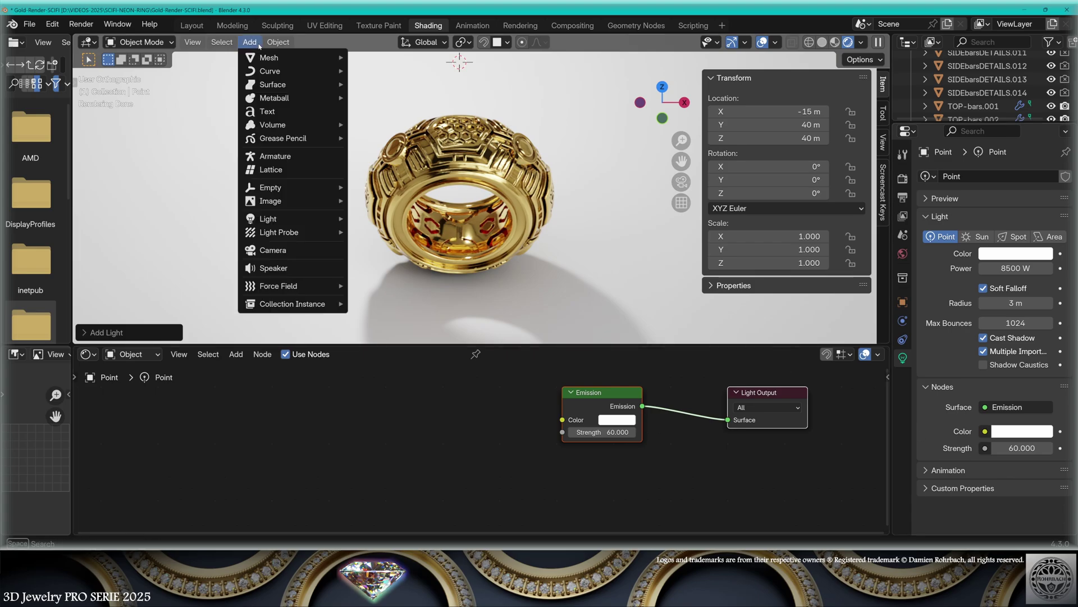
click(278, 249)
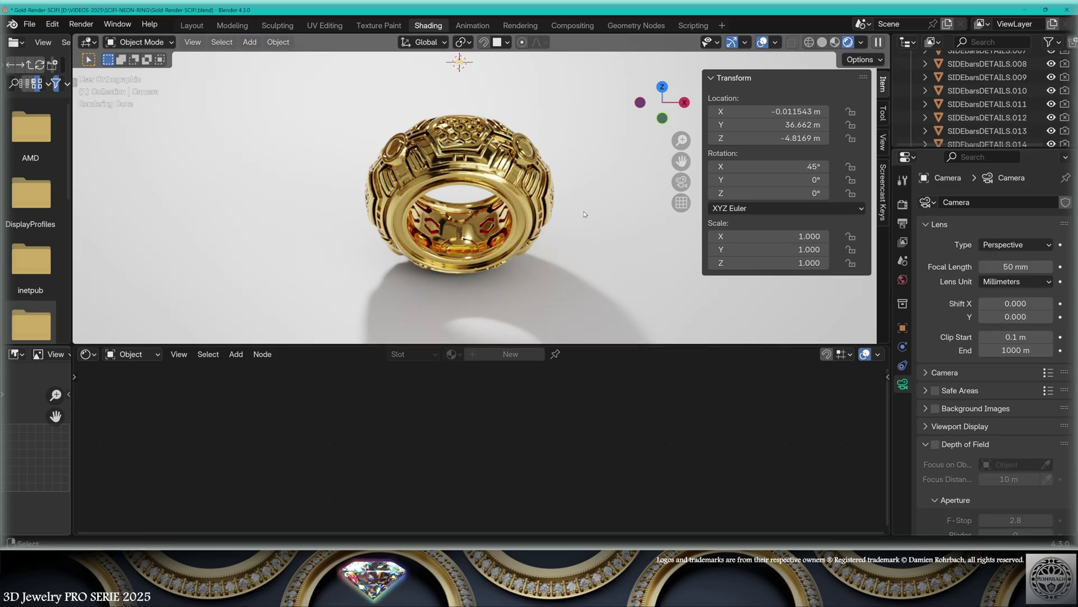
key(ctrl+alt+KP_0)
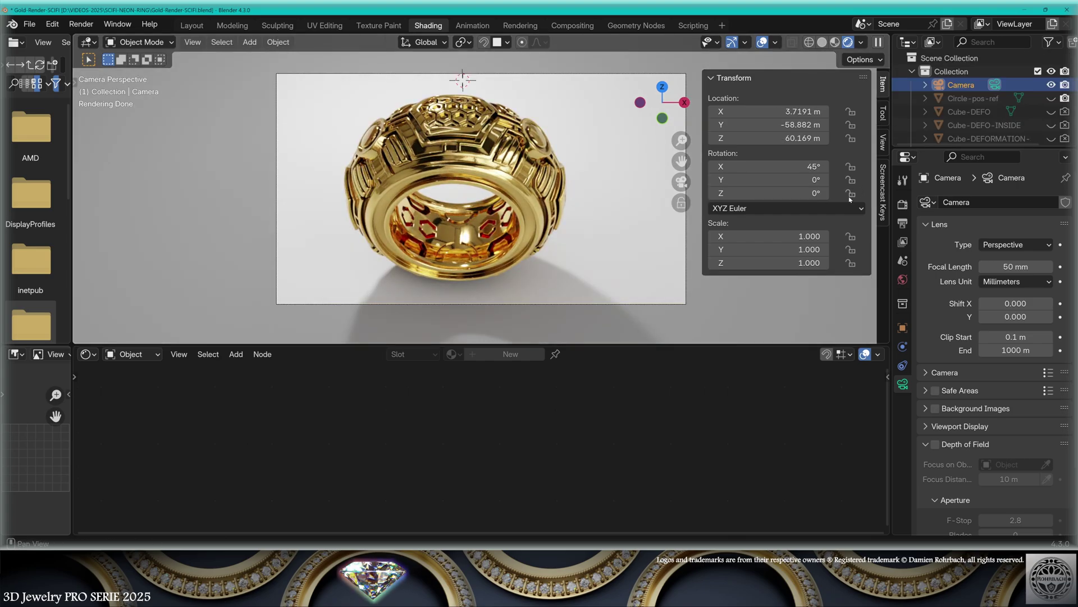
double_click(784, 111)
text(0)
key(Return)
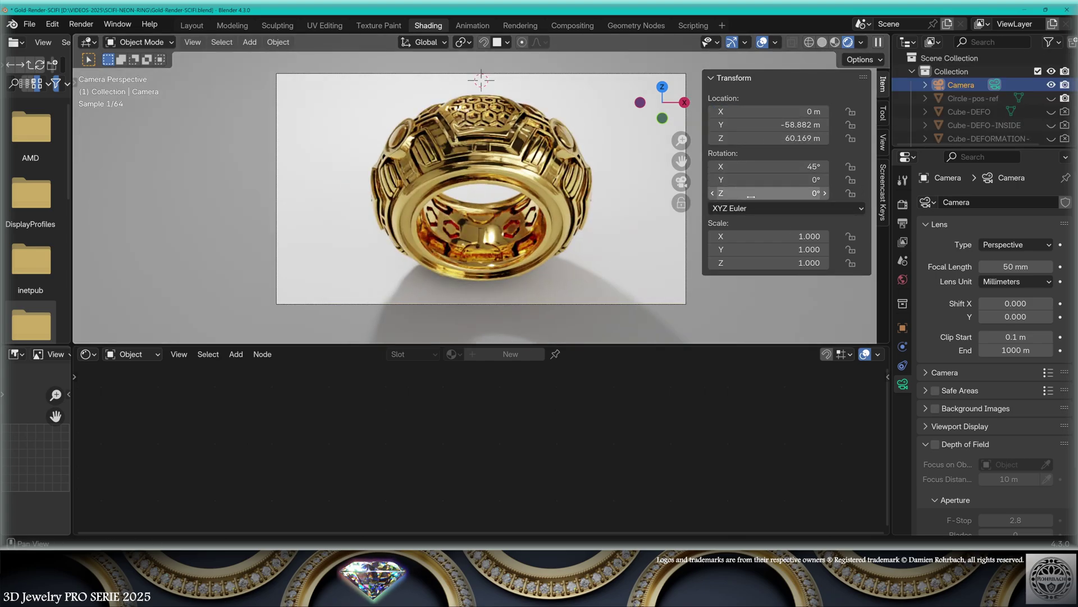
double_click(783, 125)
text(-60)
key(Tab)
text(60)
key(Return)
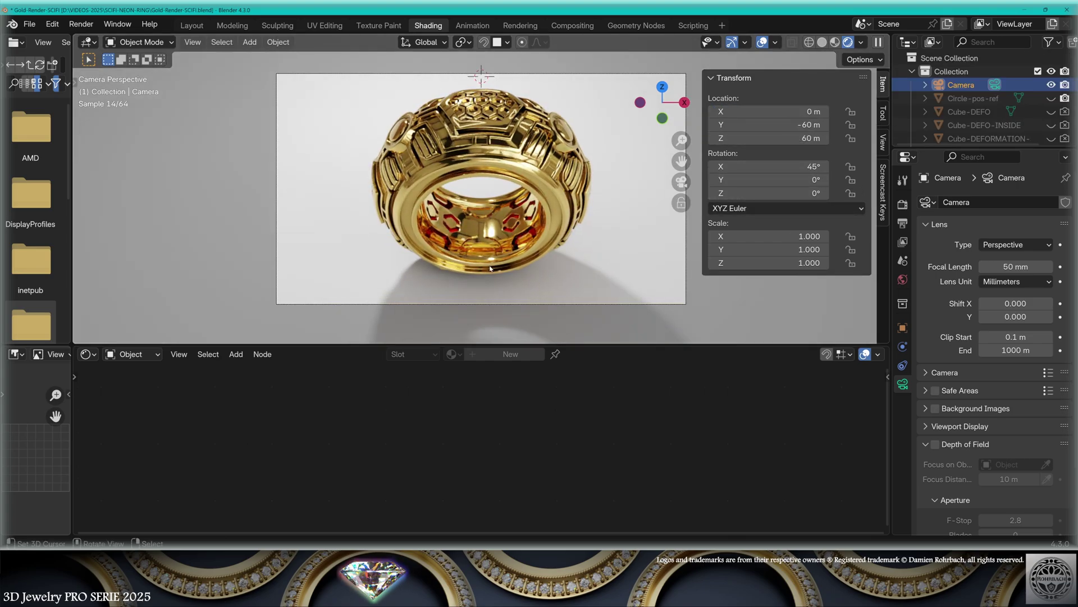
Step: Set a 1920 px vertical resolution and a 64 mm focal length, then save
click(904, 223)
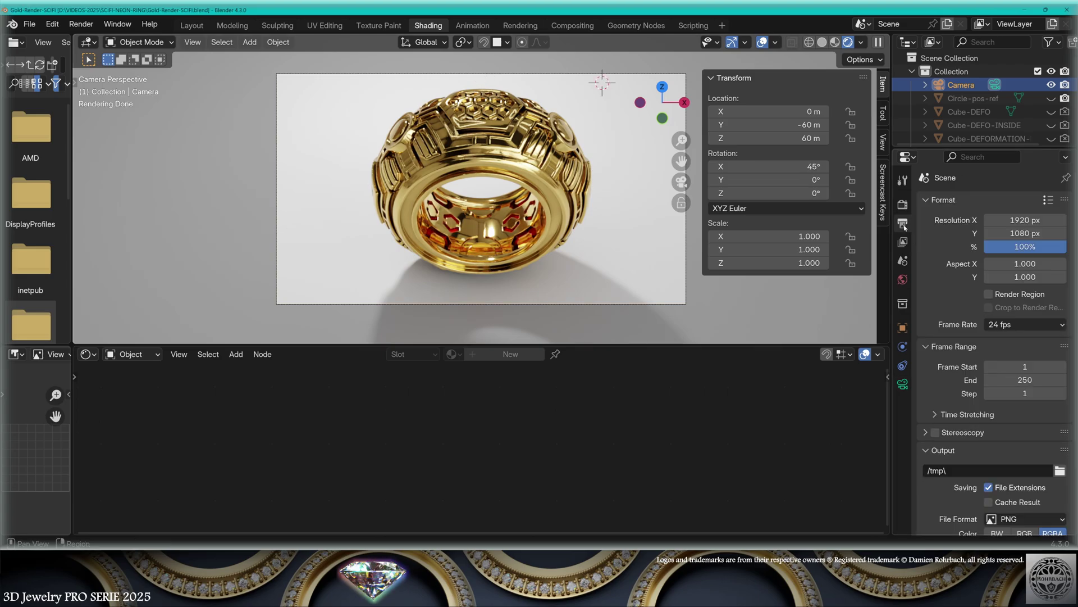
double_click(1025, 232)
text(1920)
key(Return)
scroll(572, 253, down, 2)
click(902, 383)
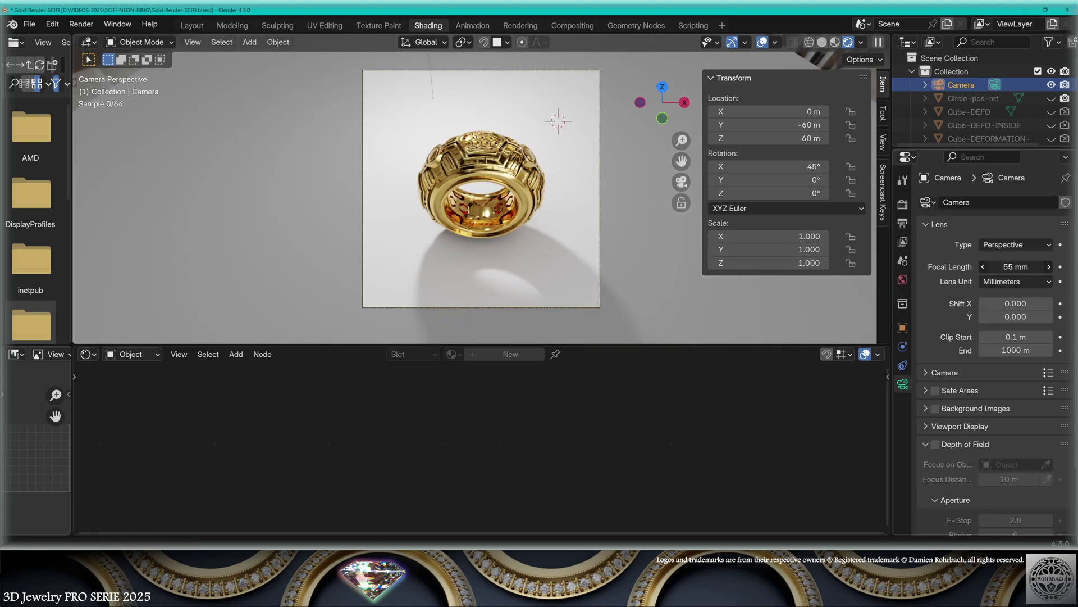
drag(1015, 267, 994, 266)
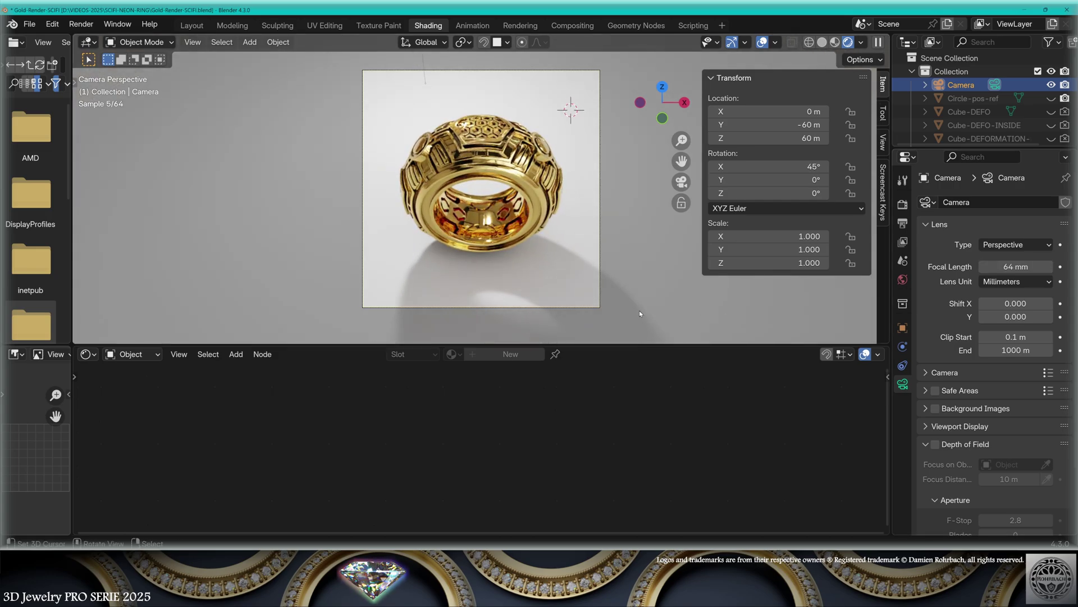
key(ctrl+s)
key(KP_3)
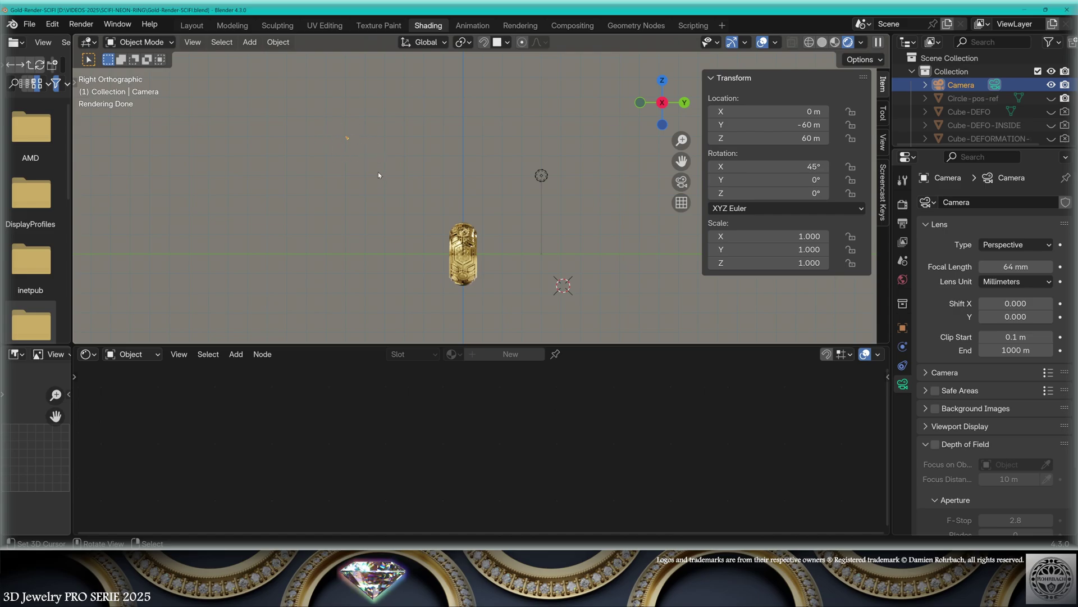
Step: Add a Bézier circle and scale it to 60
shift+right_click(463, 132)
click(249, 43)
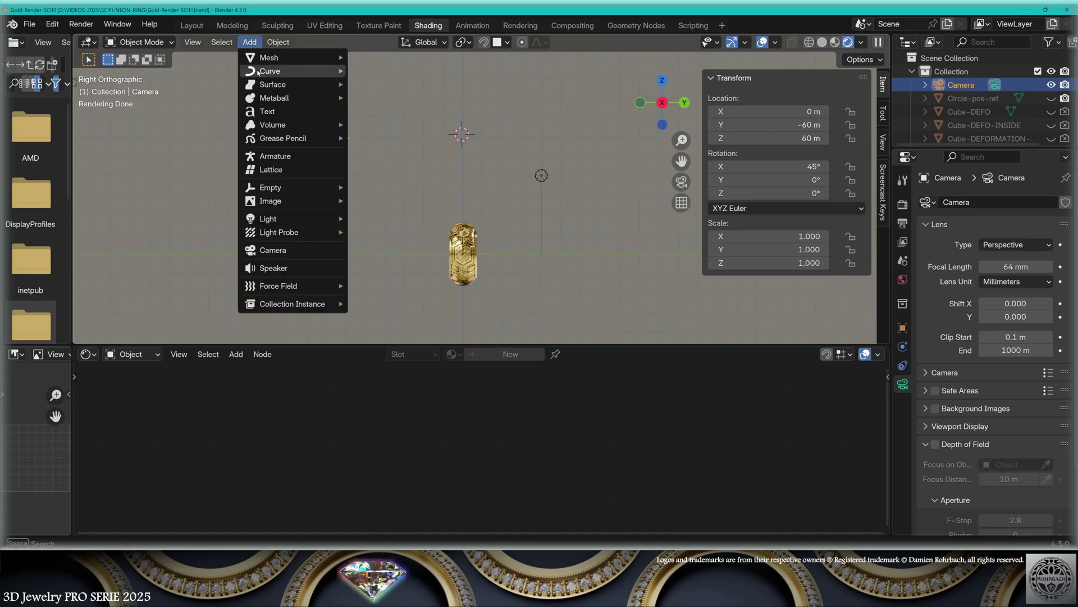
click(380, 72)
key(KP_0)
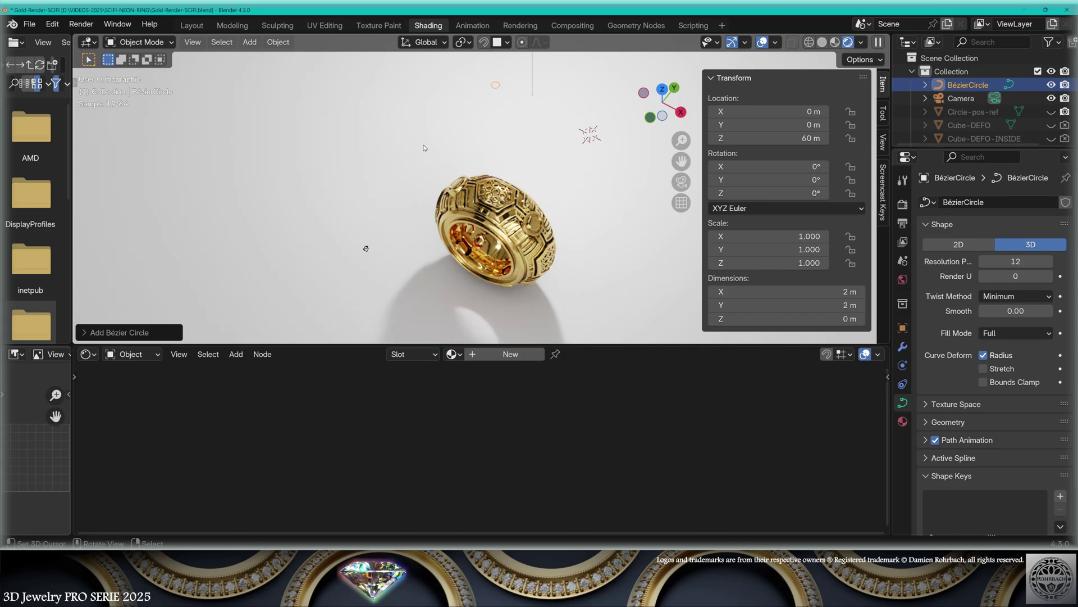
key(s)
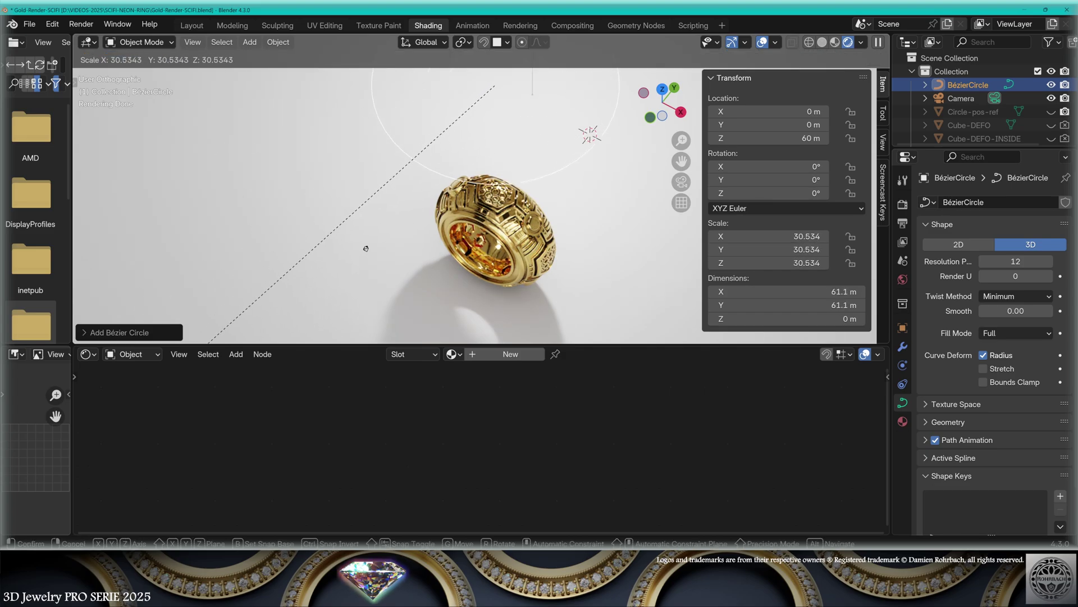
text(60)
key(Return)
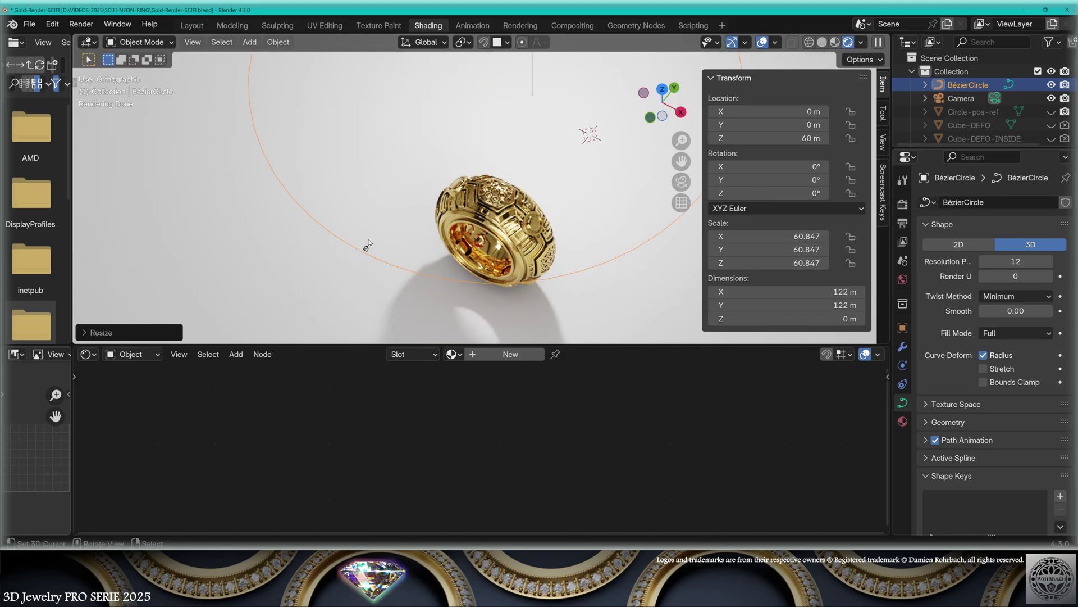
middle_drag(360, 241, 344, 257)
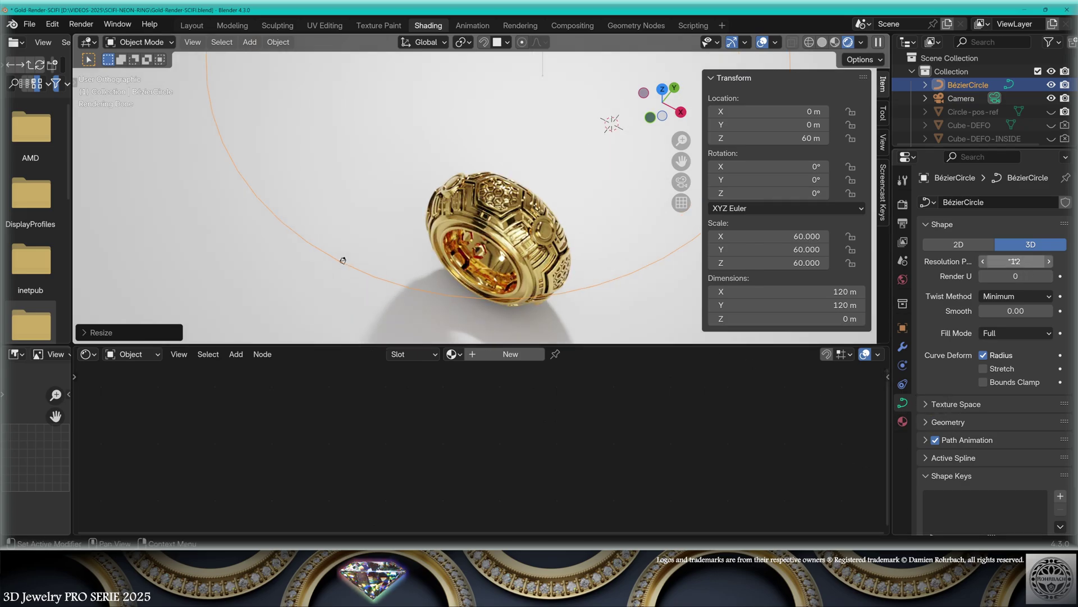
Step: Set the circle's preview resolution to 60 and name it BézierCircle-PATH
double_click(1015, 261)
text(60)
key(Return)
key(Return)
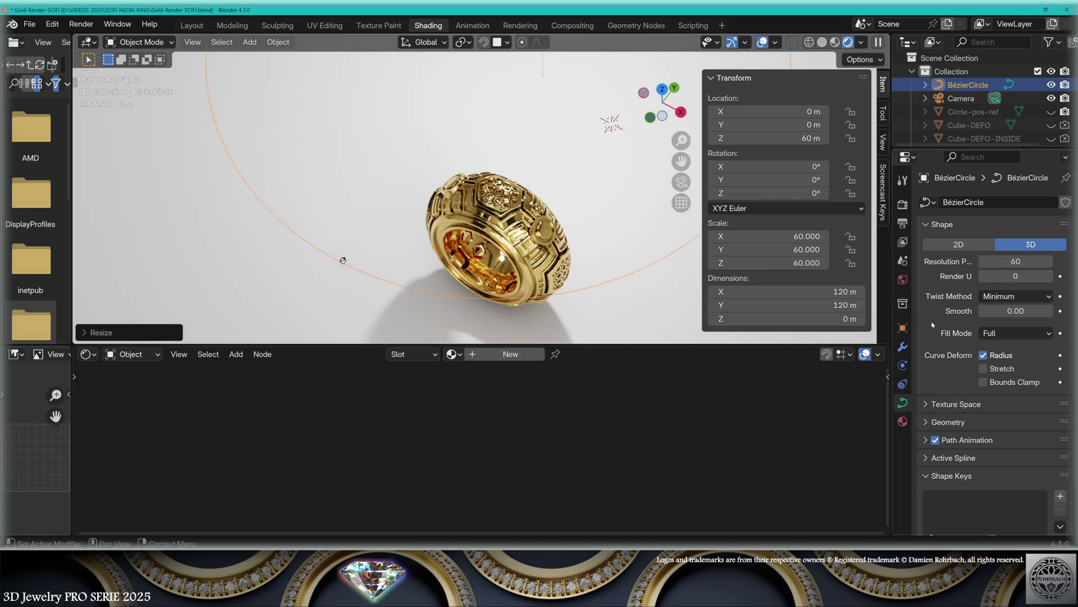
key(F2)
text(BézierCircle-PATH)
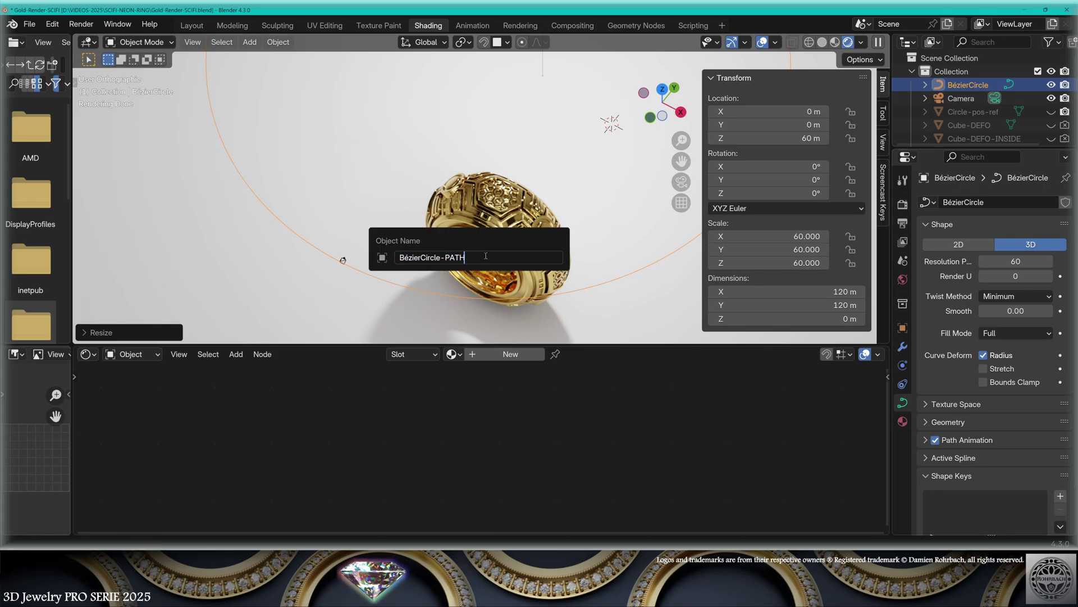
key(Return)
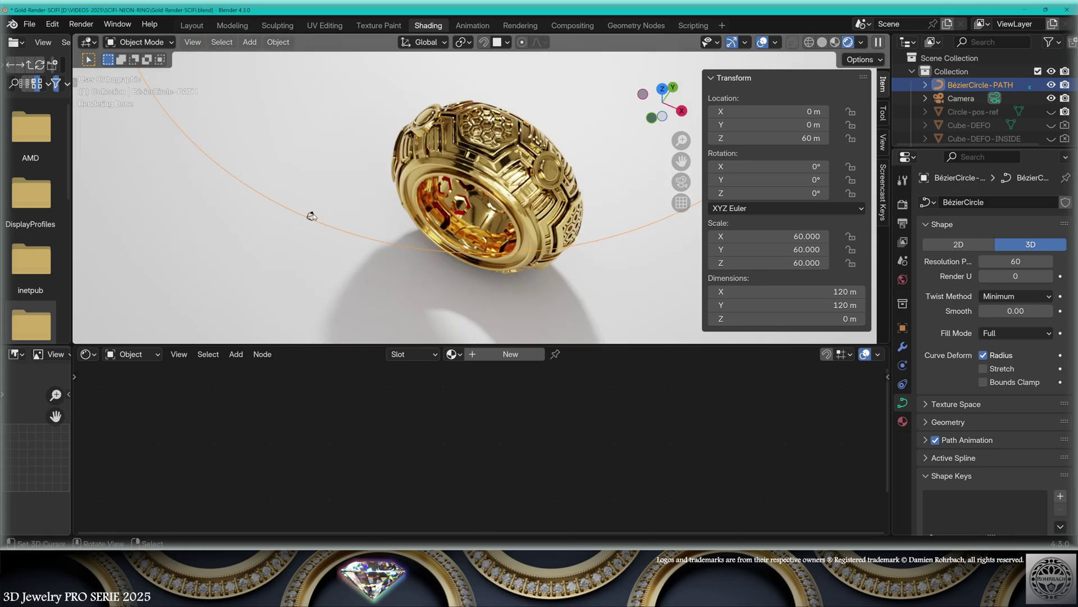
Step: Enlarge the camera's viewport display size to 150 m
click(310, 215)
click(926, 427)
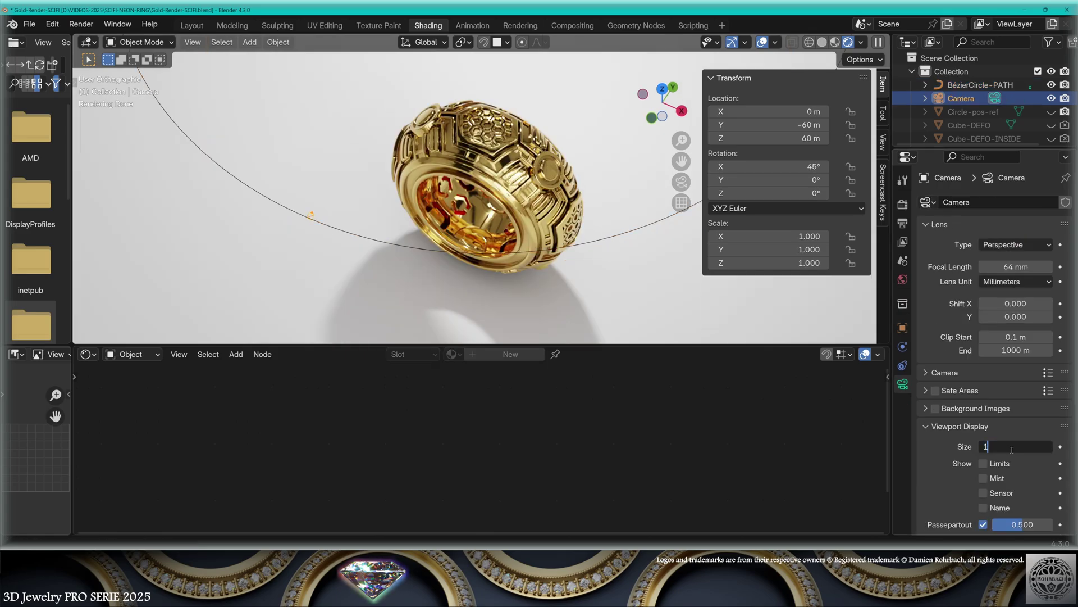
drag(995, 447, 1015, 447)
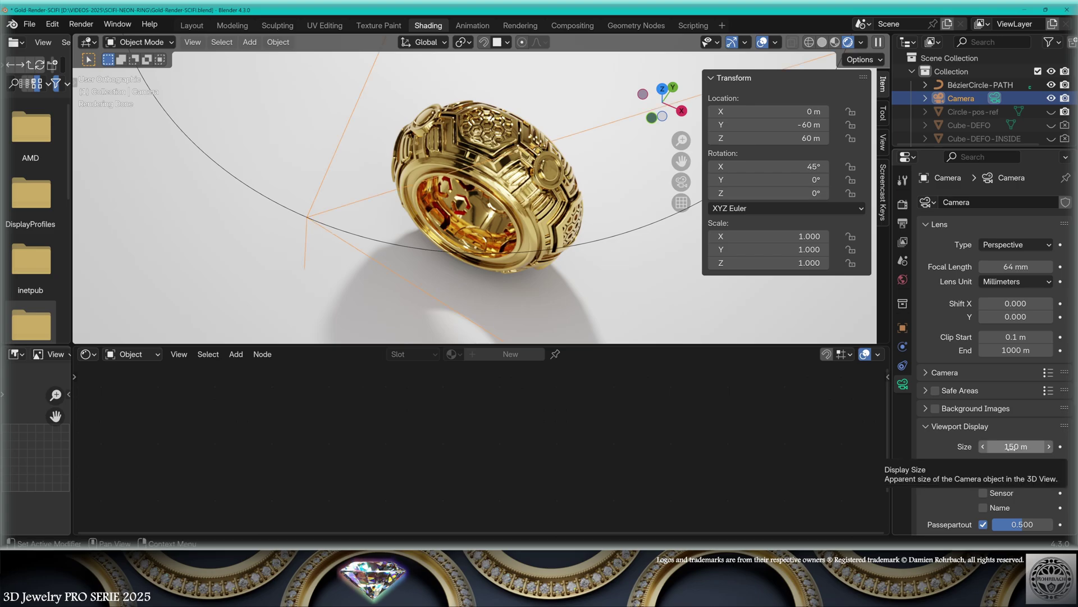
click(960, 426)
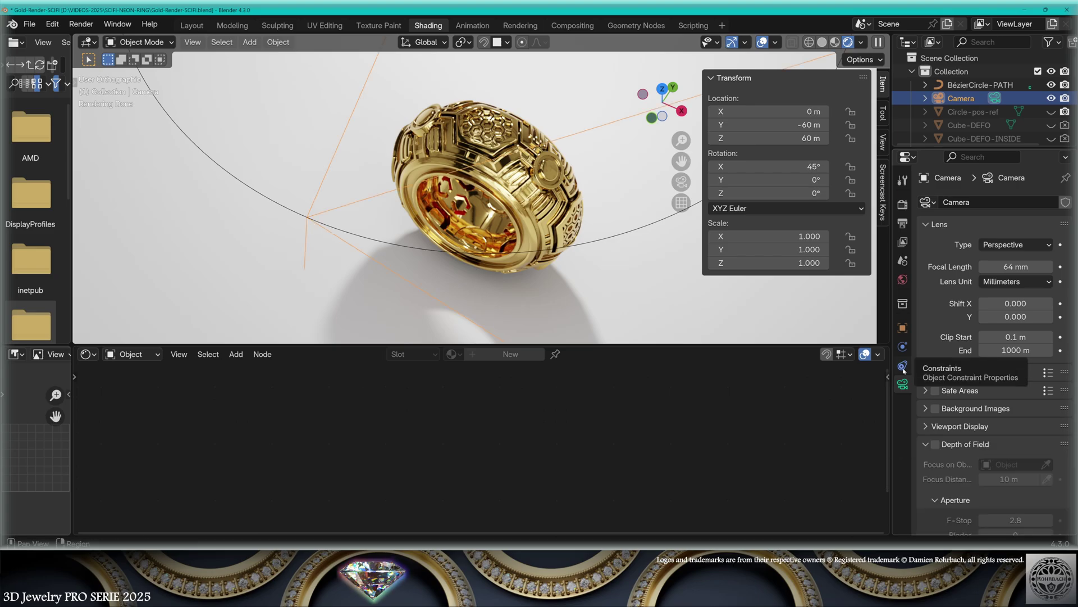
Step: Add a Follow Path constraint targeting BézierCircle-PATH and set the camera's Z location to 0 m
click(903, 368)
click(1020, 203)
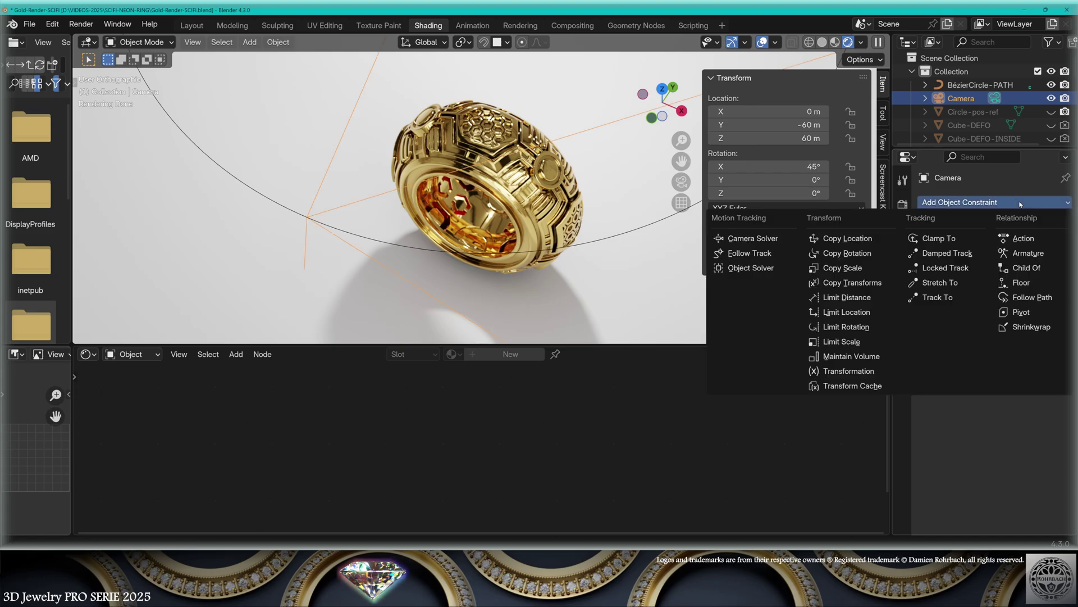
click(1030, 296)
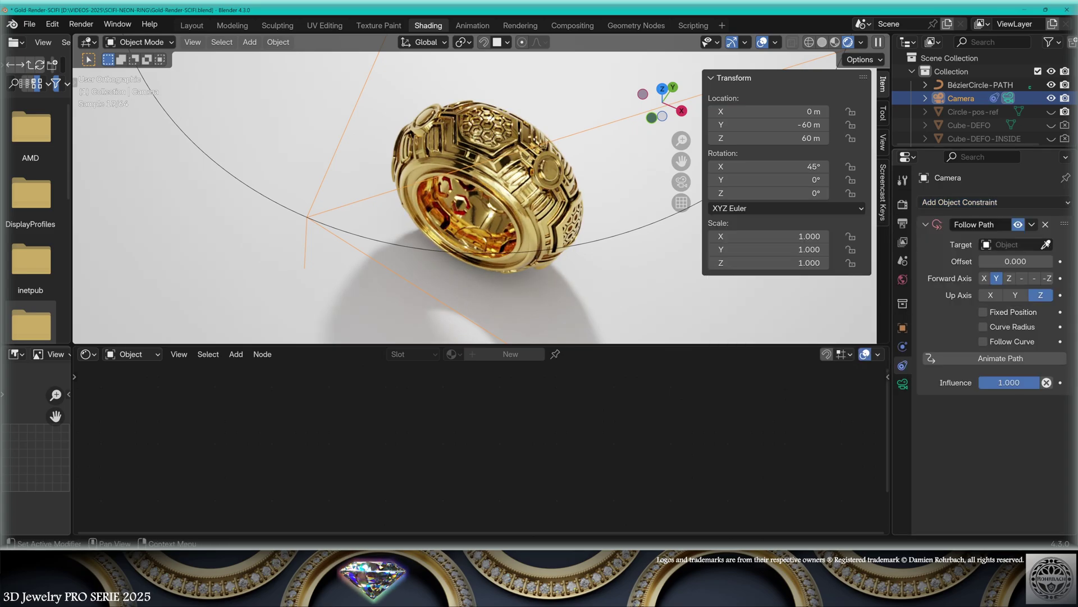
click(1046, 245)
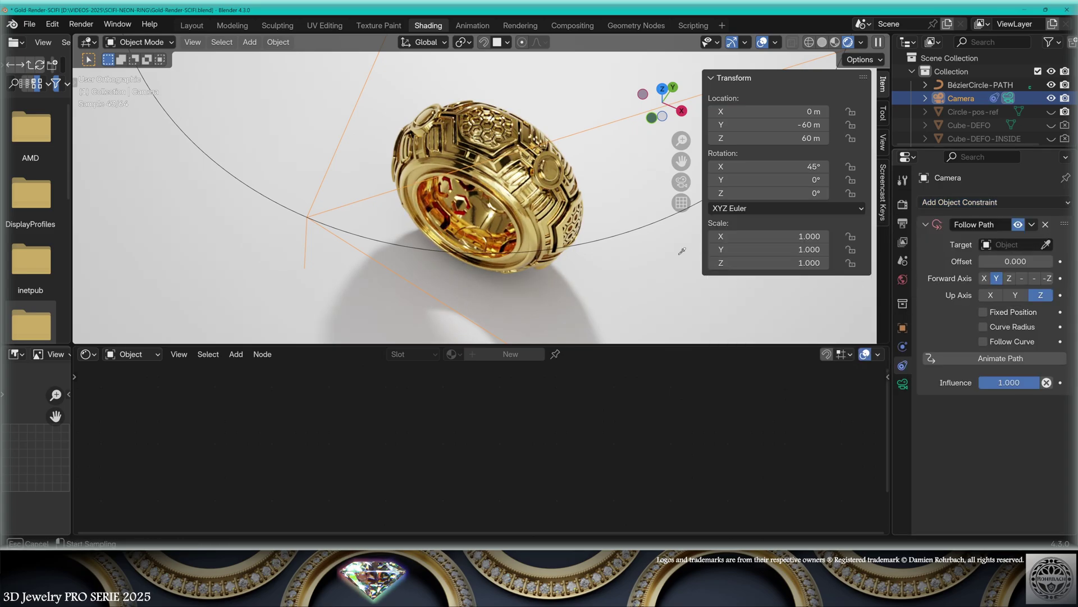
click(620, 231)
scroll(555, 207, down, 8)
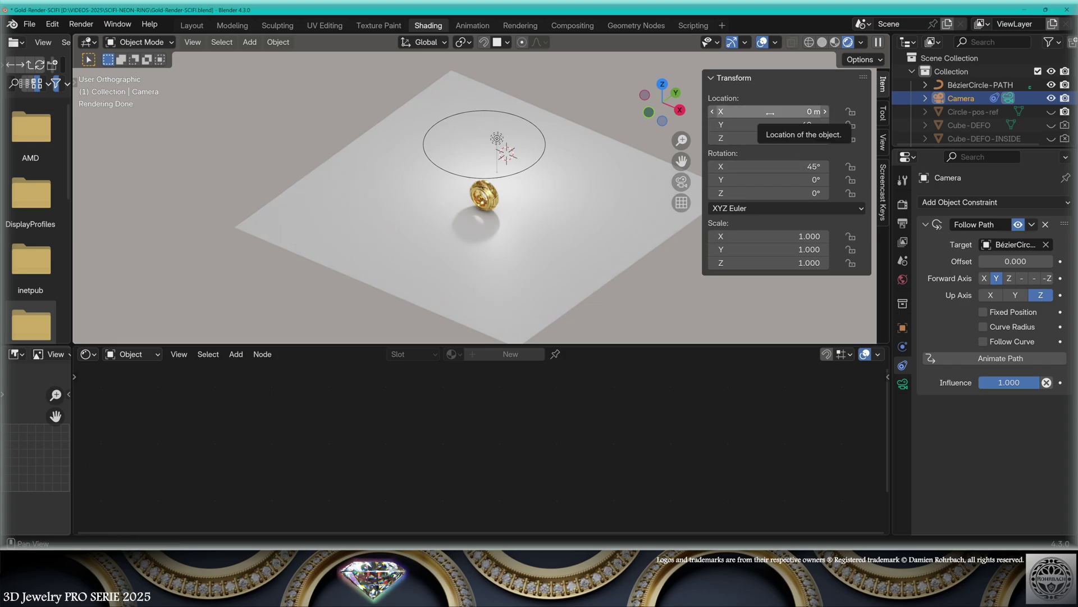
click(748, 139)
key(Return)
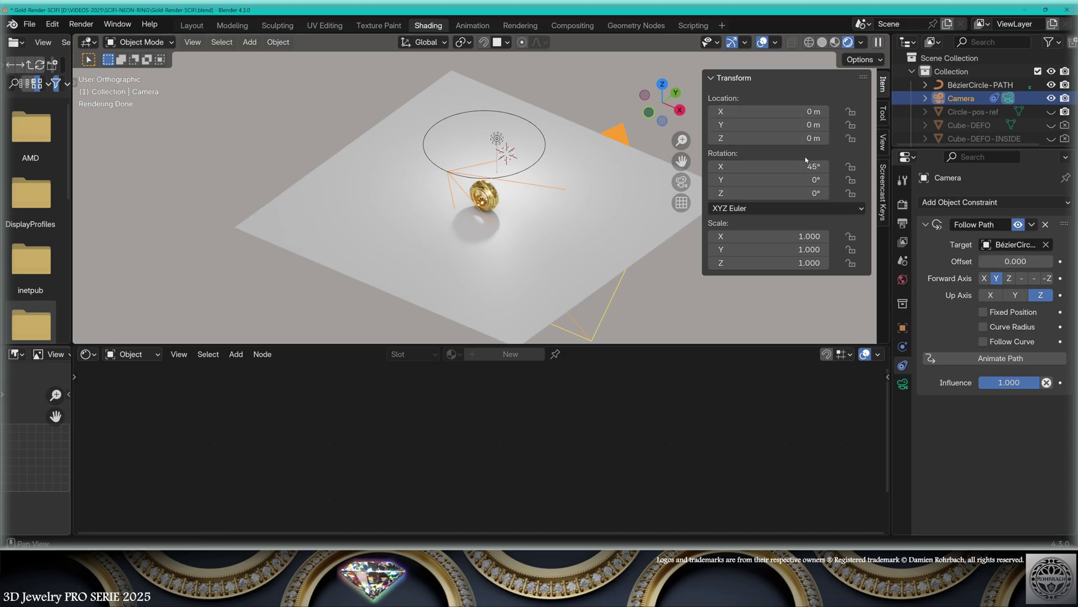
Step: Give the circle's path animation 600 frames and animate the camera along the path
click(531, 124)
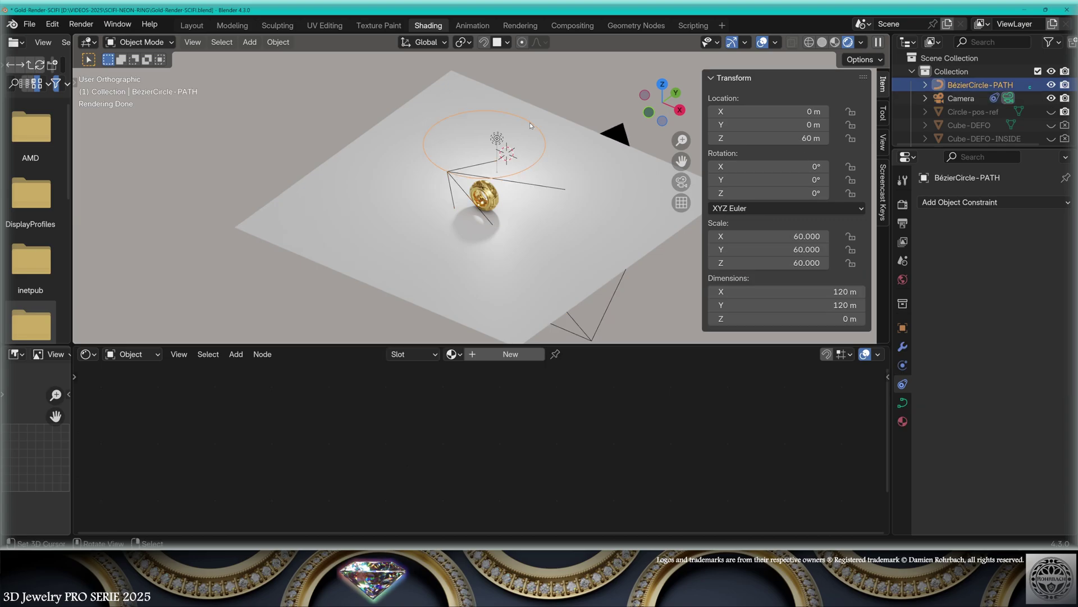
click(901, 406)
scroll(970, 476, down, 2)
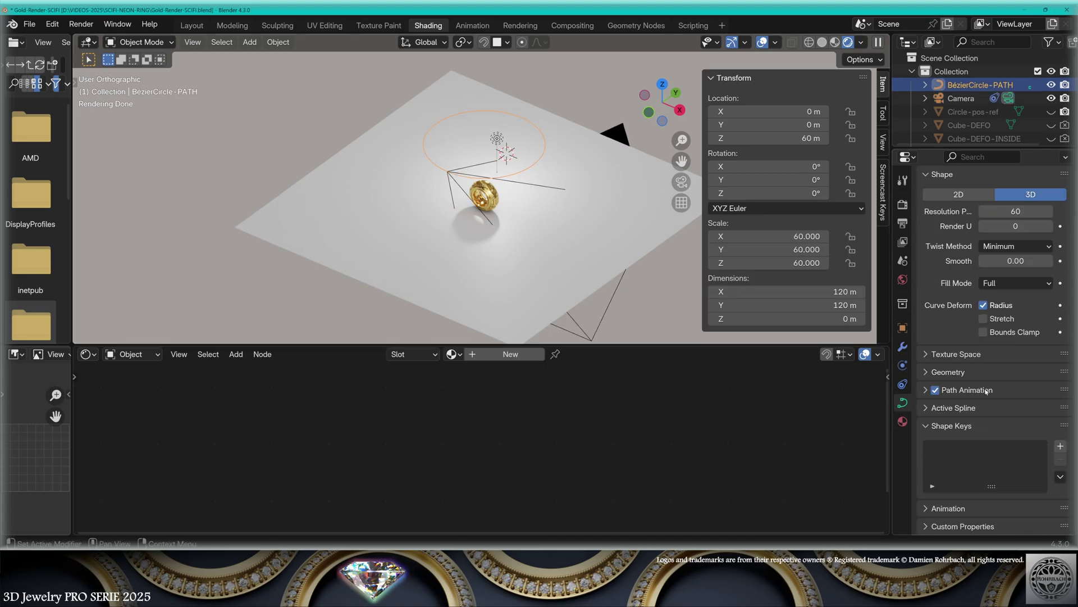
click(926, 391)
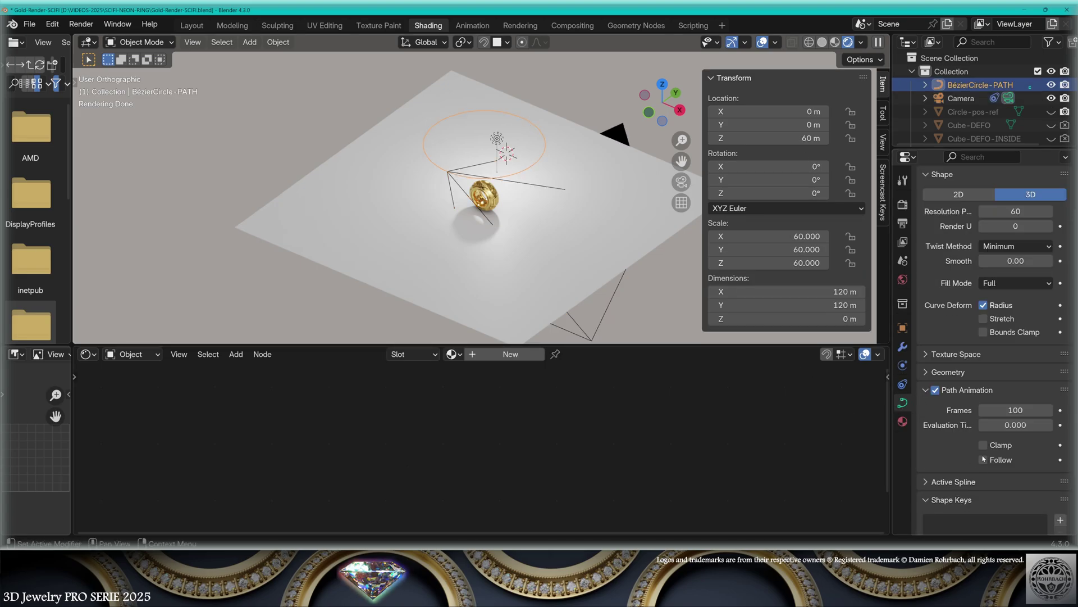
click(1015, 410)
text(600)
key(Return)
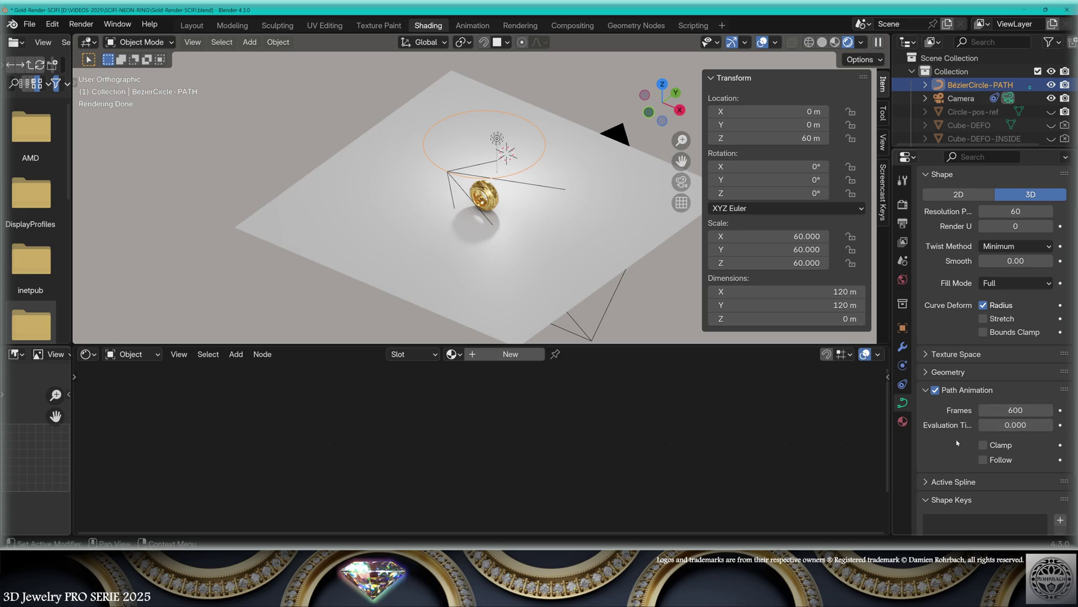
click(961, 97)
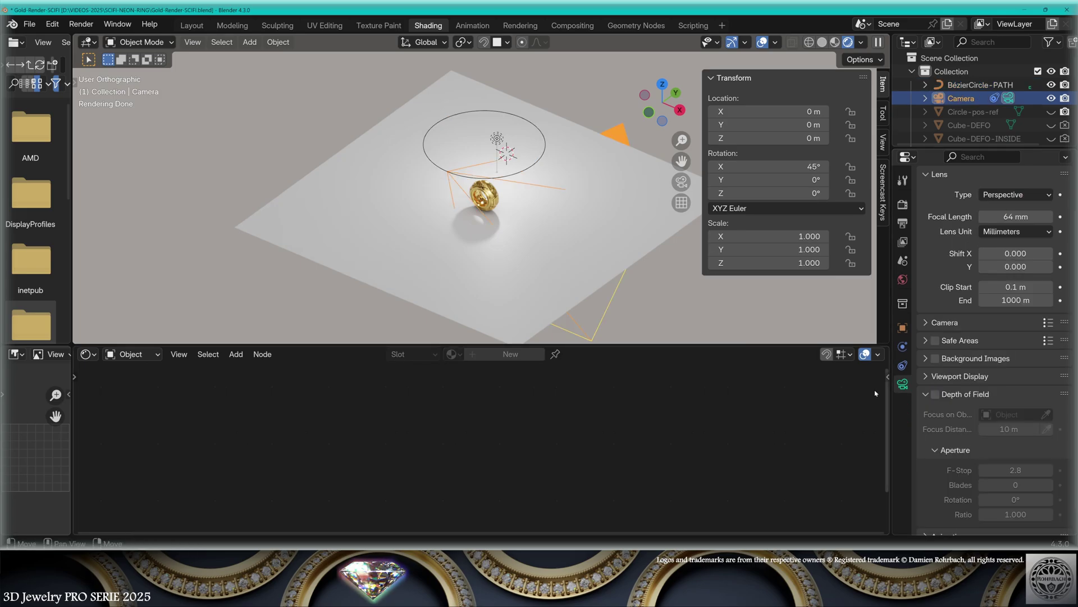
click(903, 365)
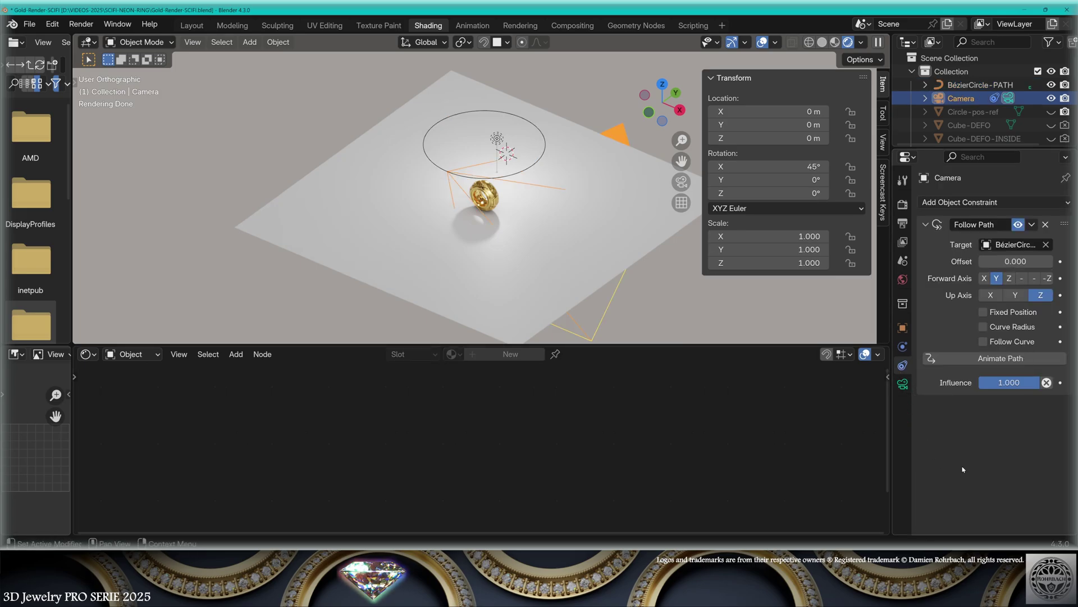
click(978, 359)
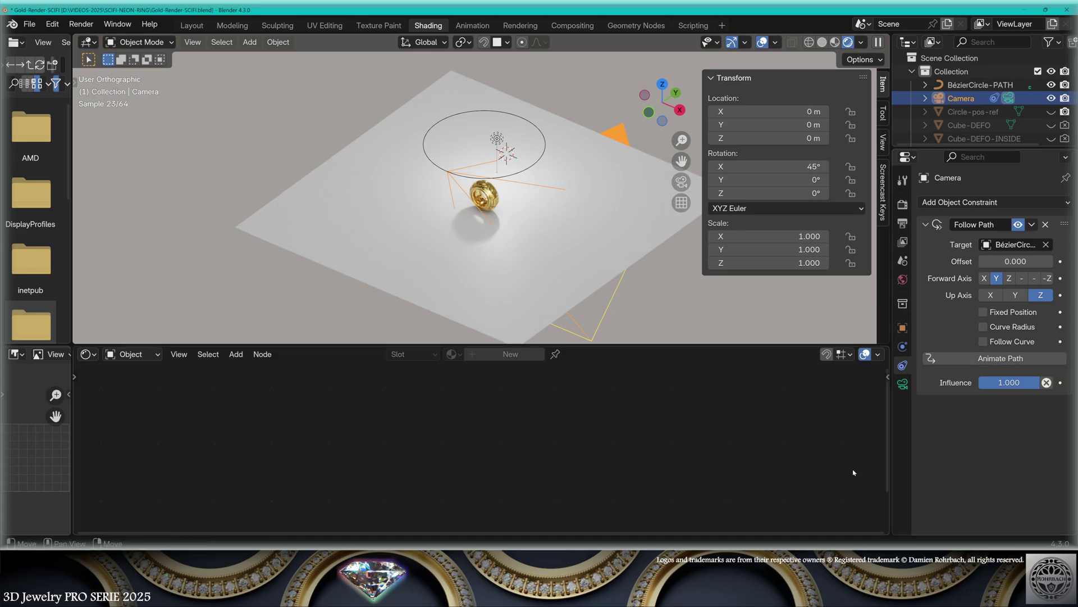
Step: Set the scene's end frame to 599 and play the animation
click(902, 222)
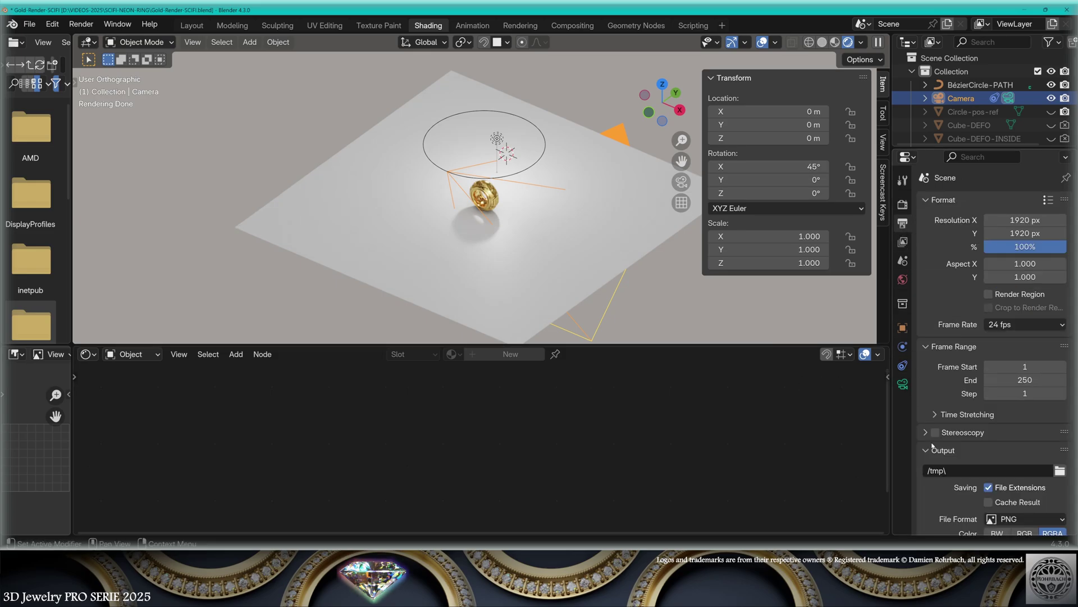
click(1026, 380)
text(599)
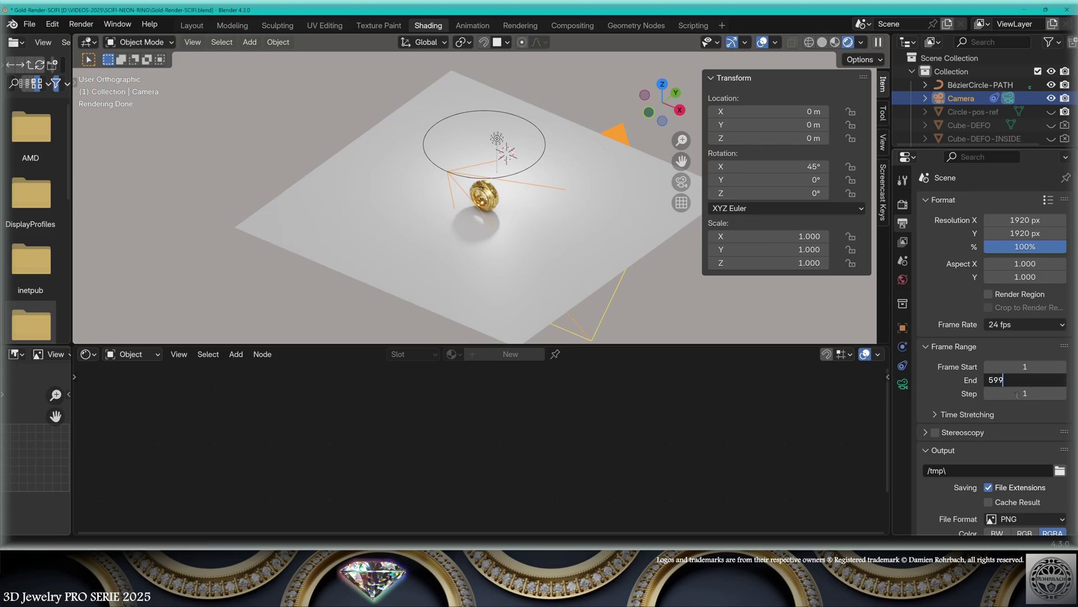
key(Return)
key(space)
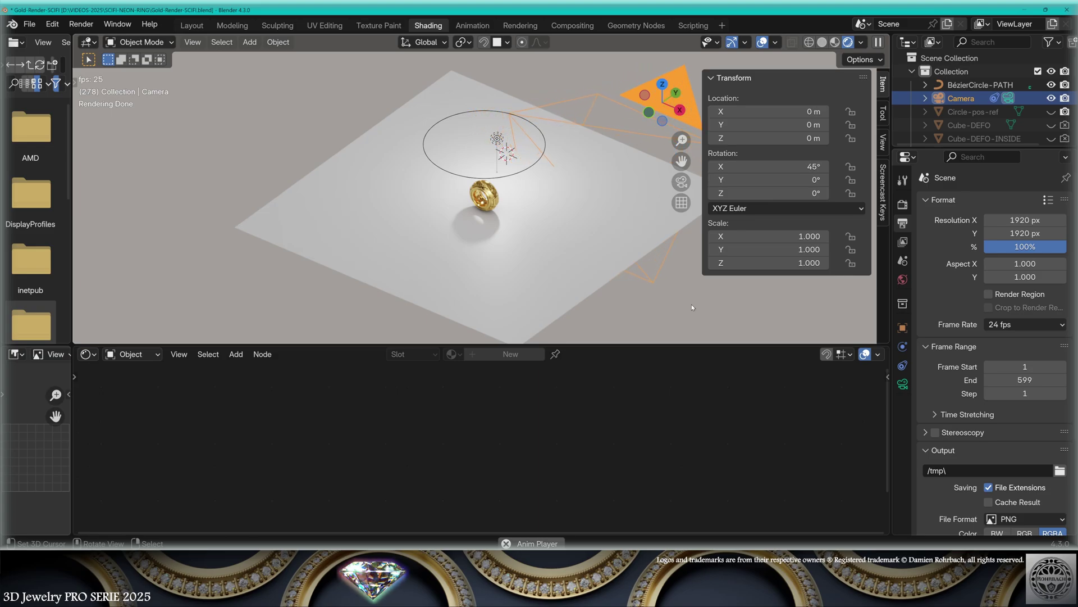
Step: Add a Plain Axes empty, clear its location to the origin, and rename it Empty-TARGET
click(250, 41)
mouse_move(270, 187)
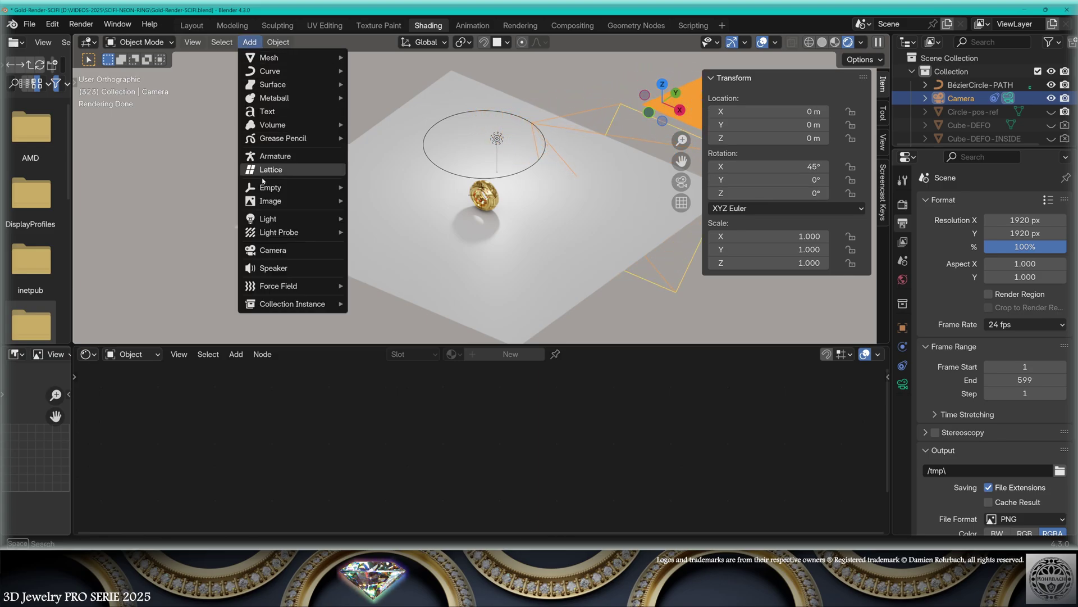
click(386, 187)
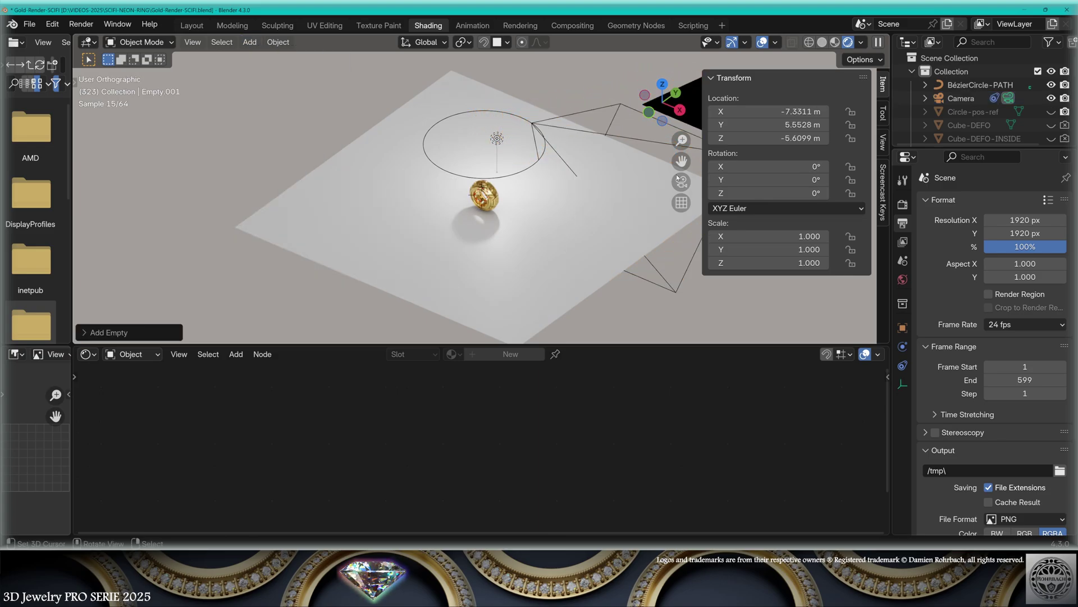
key(alt+g)
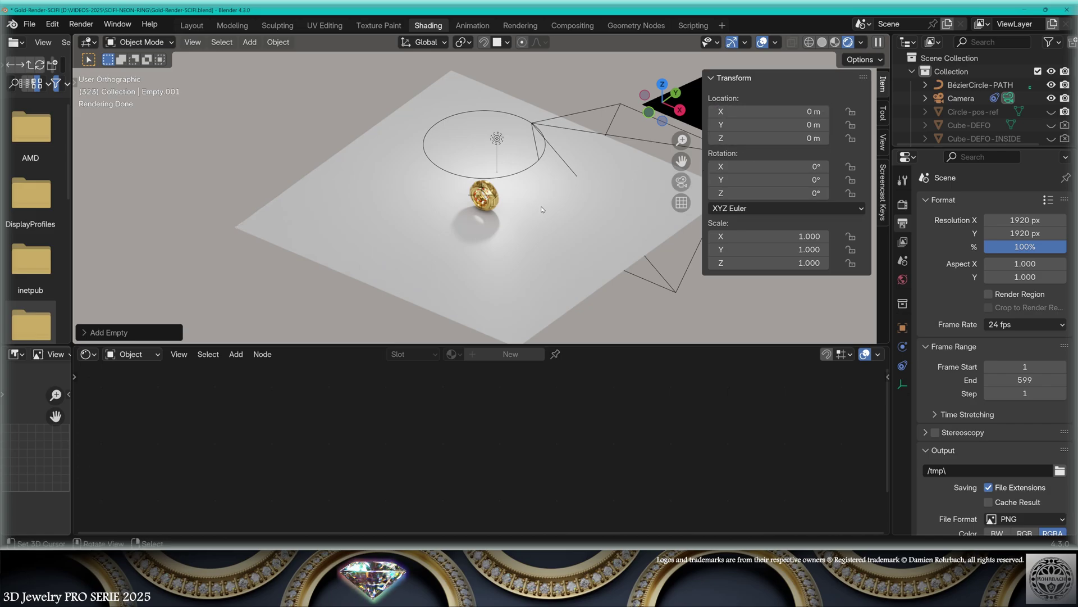
key(F2)
text(-TARGET)
key(Return)
click(626, 109)
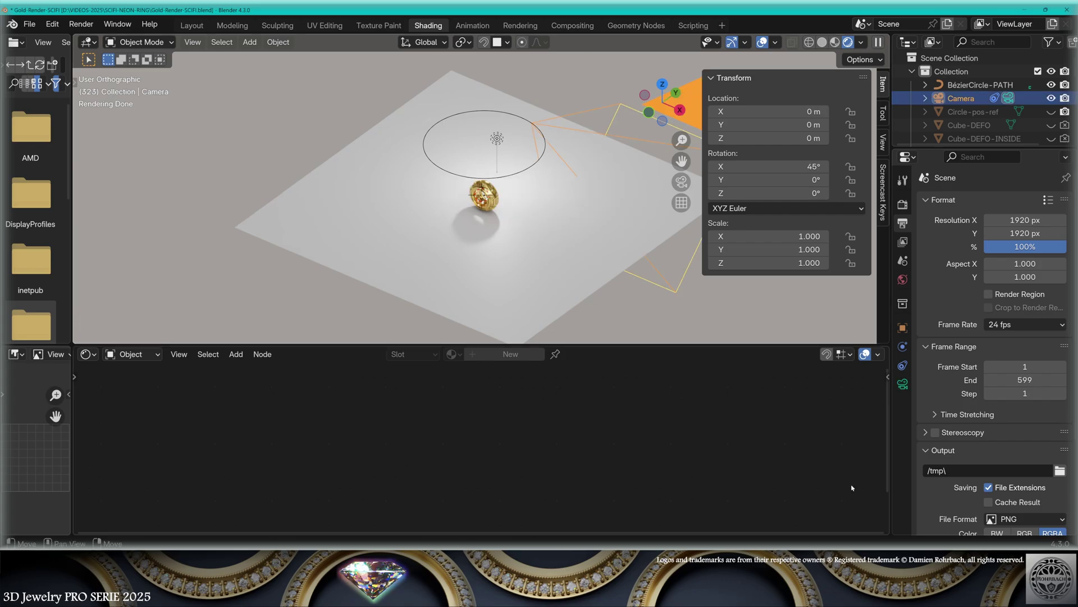
Step: Add a Track To constraint targeting Empty-TARGET, then play the orbit in camera view
click(903, 366)
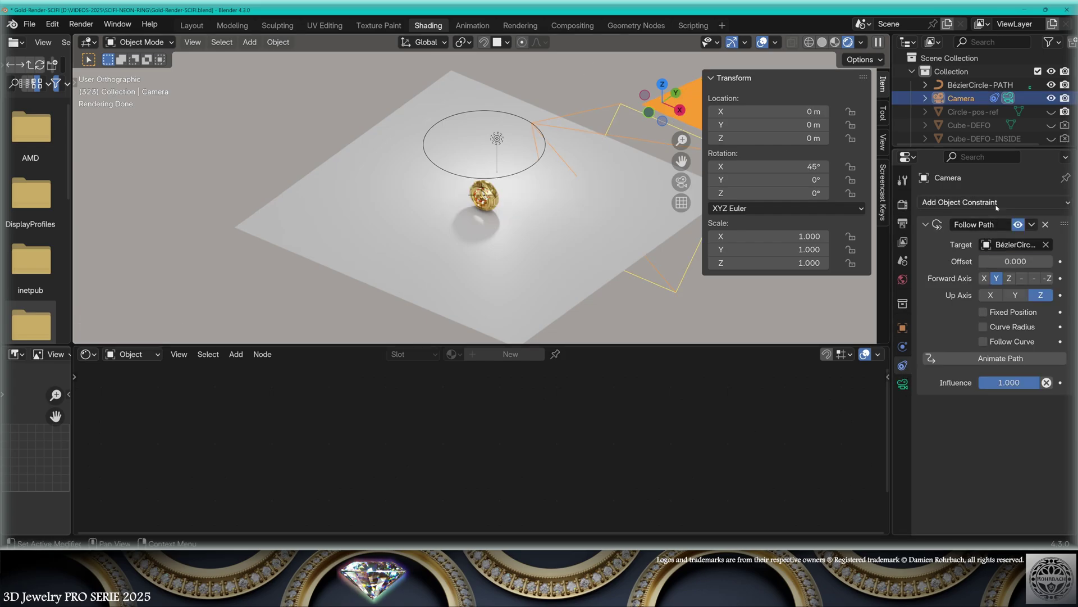
click(960, 202)
click(938, 296)
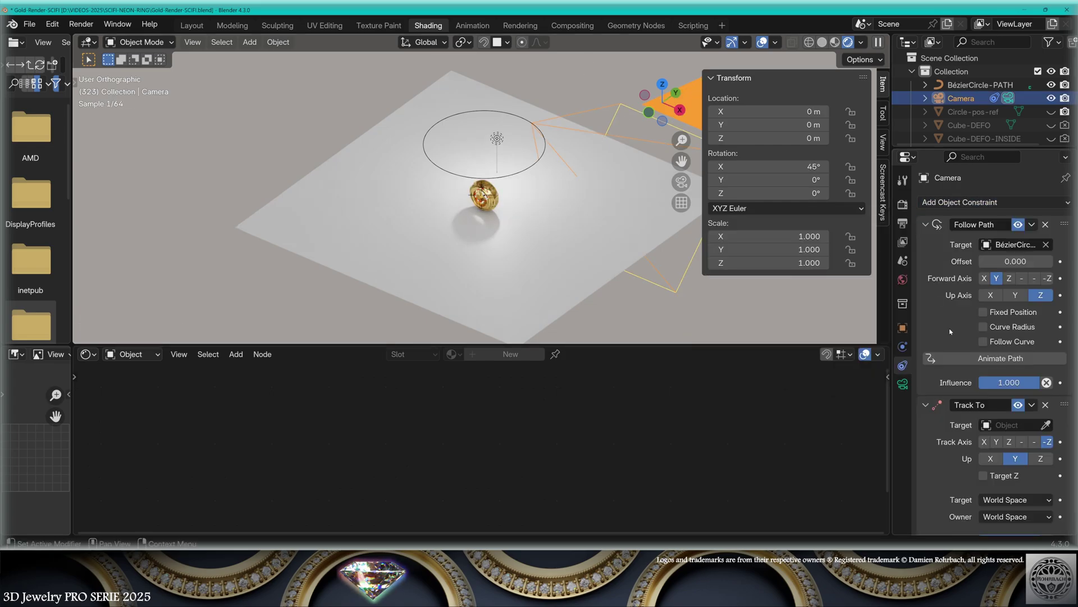
click(1007, 425)
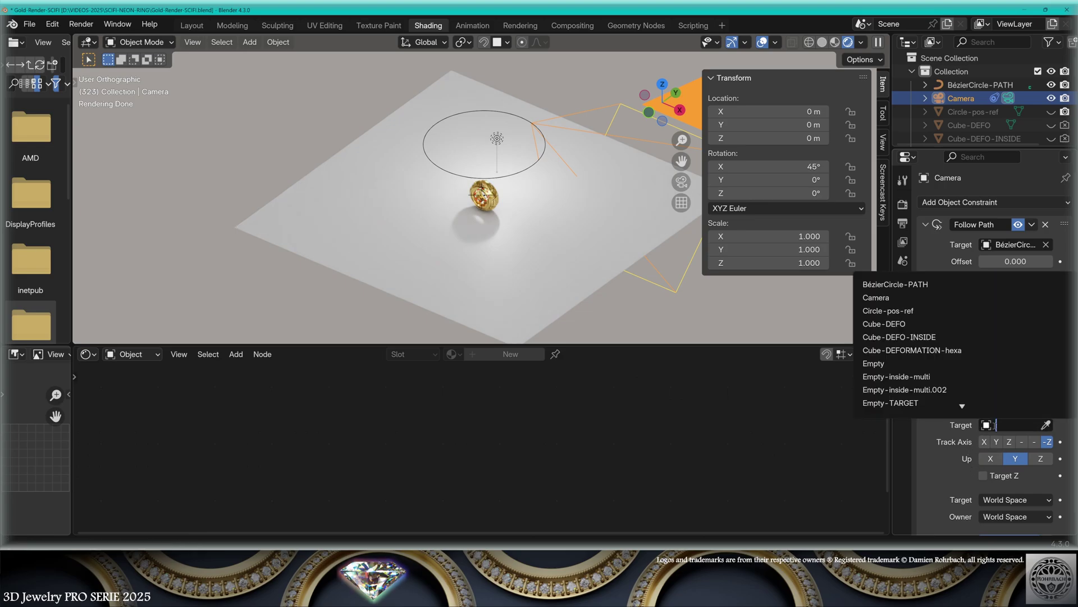
click(890, 403)
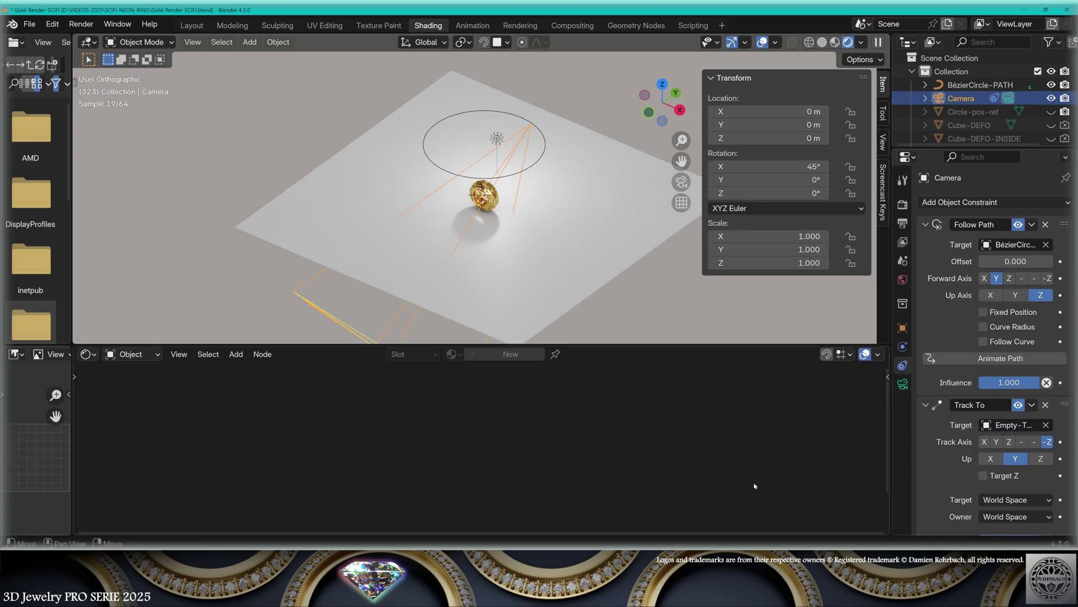
key(KP_0)
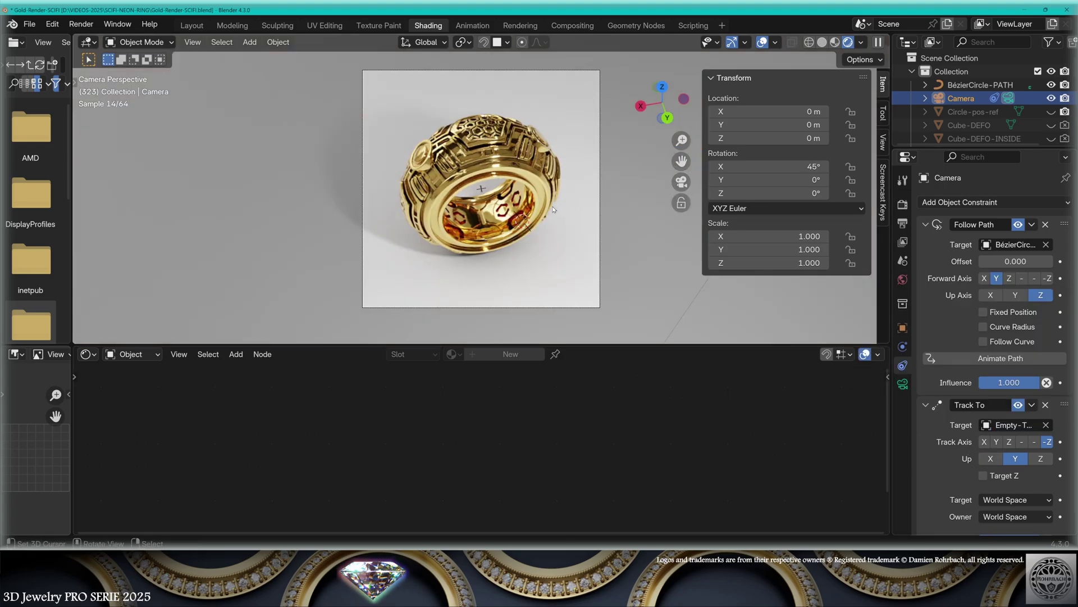
key(space)
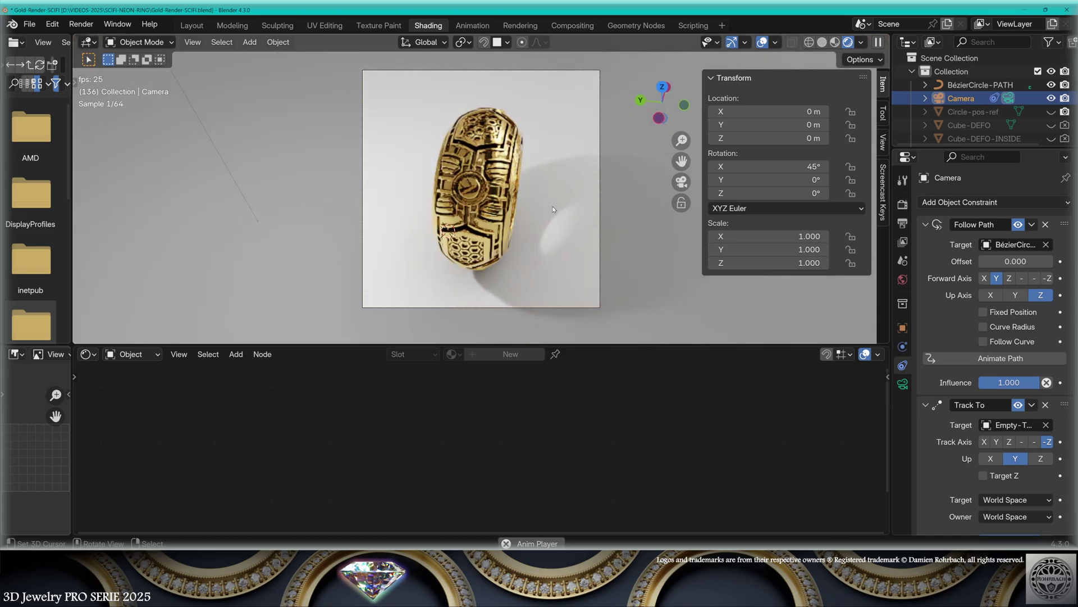
Step: Set the render output to a new FRAMES folder with filename MYJEWELRYANIMATIONFRAMES
click(902, 222)
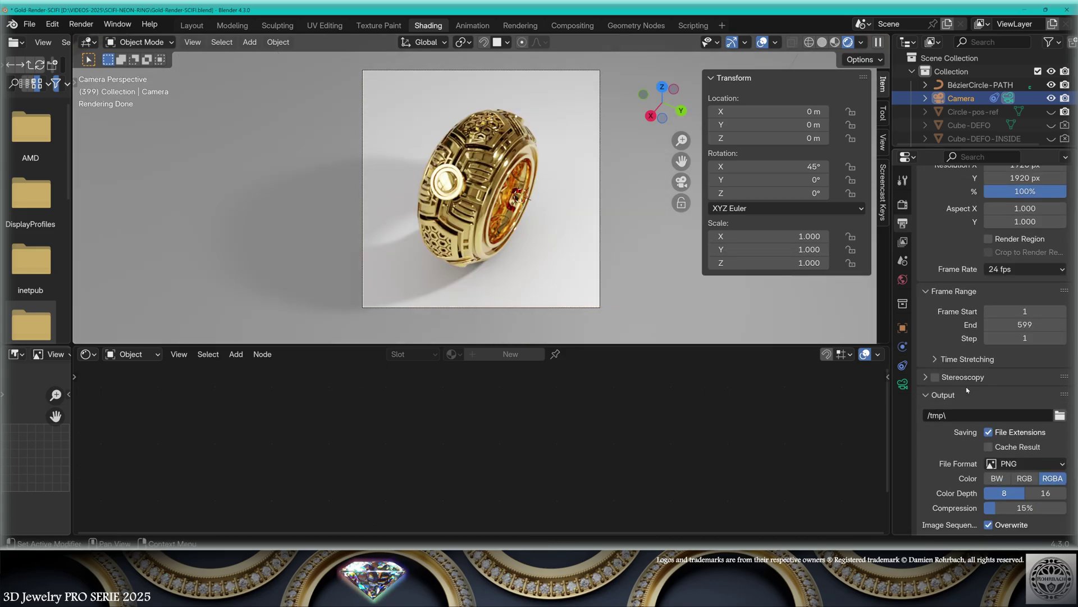
scroll(1063, 346, down, 5)
click(1061, 346)
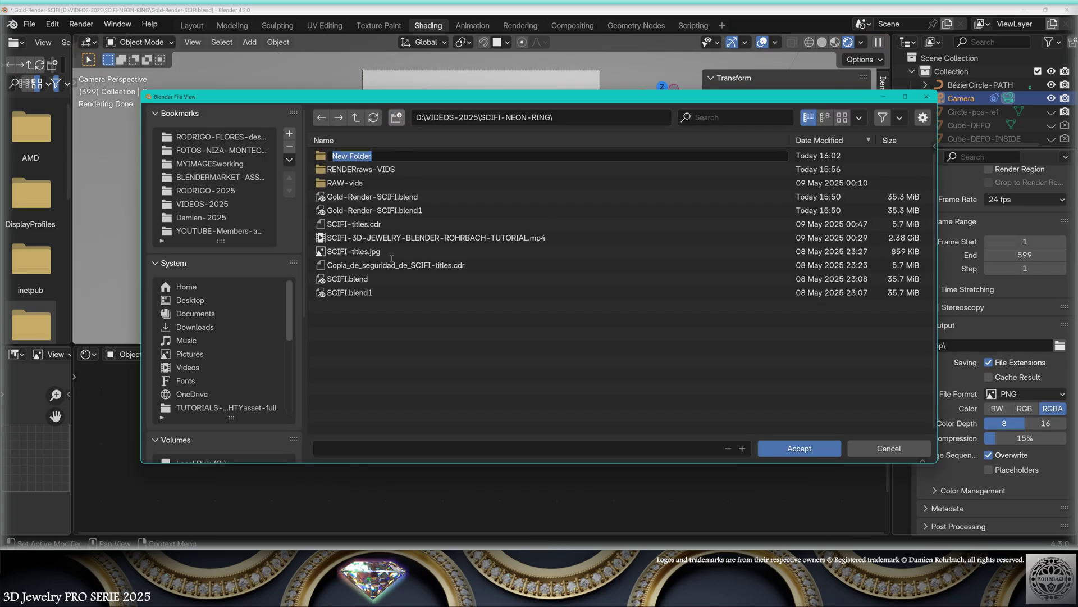
text(FRAMES)
key(Return)
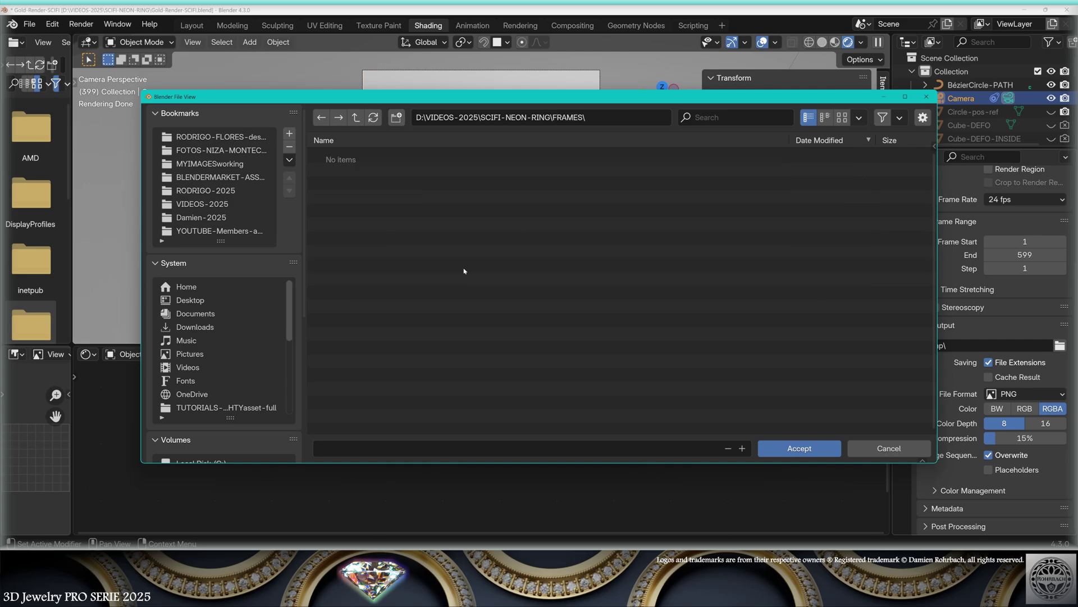
click(422, 448)
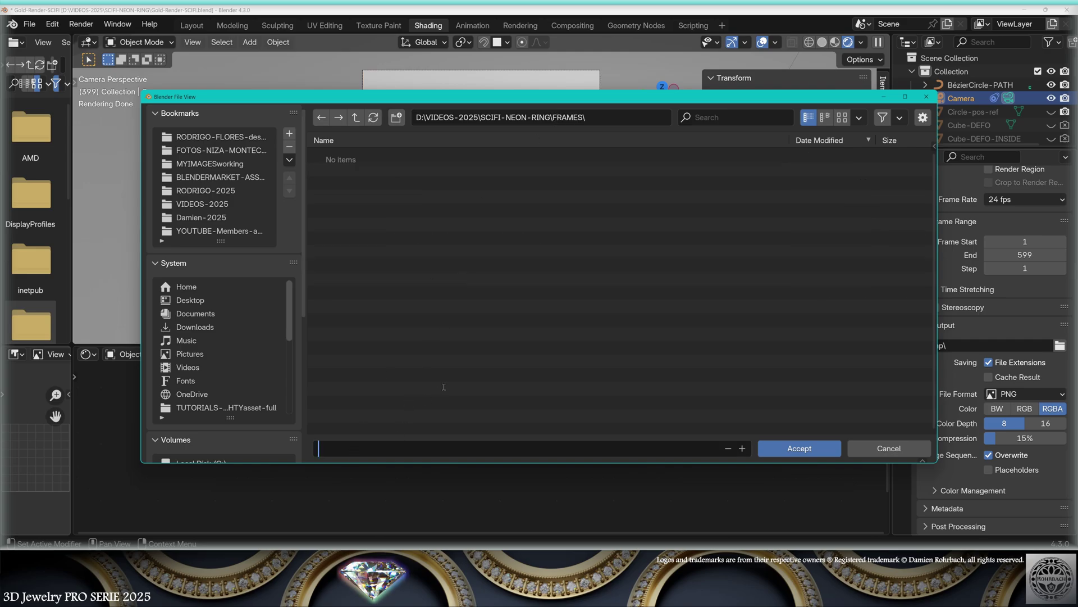
text(MYJEWELRYANIMATIONFRAMES)
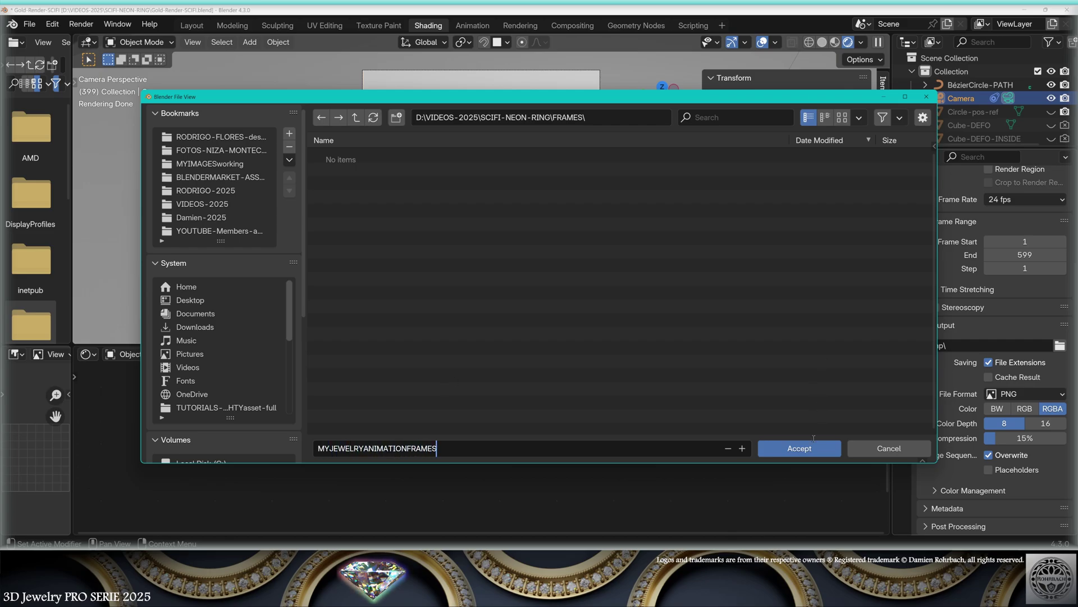
click(793, 453)
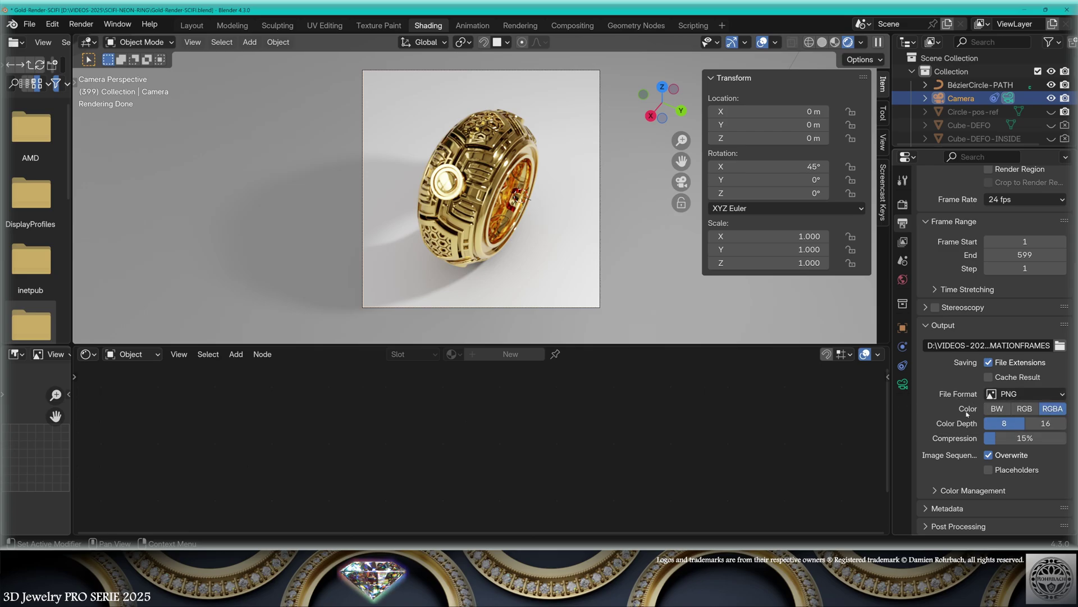
Step: Set the PNG output colour to RGB and compression to 0%
click(1025, 409)
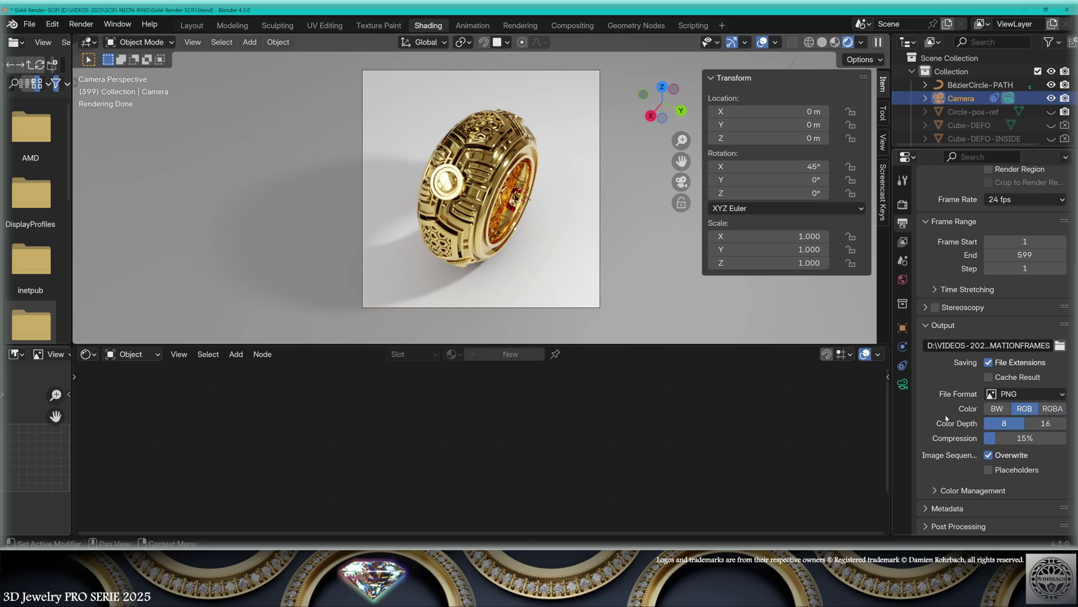
double_click(1030, 438)
text(0)
key(Return)
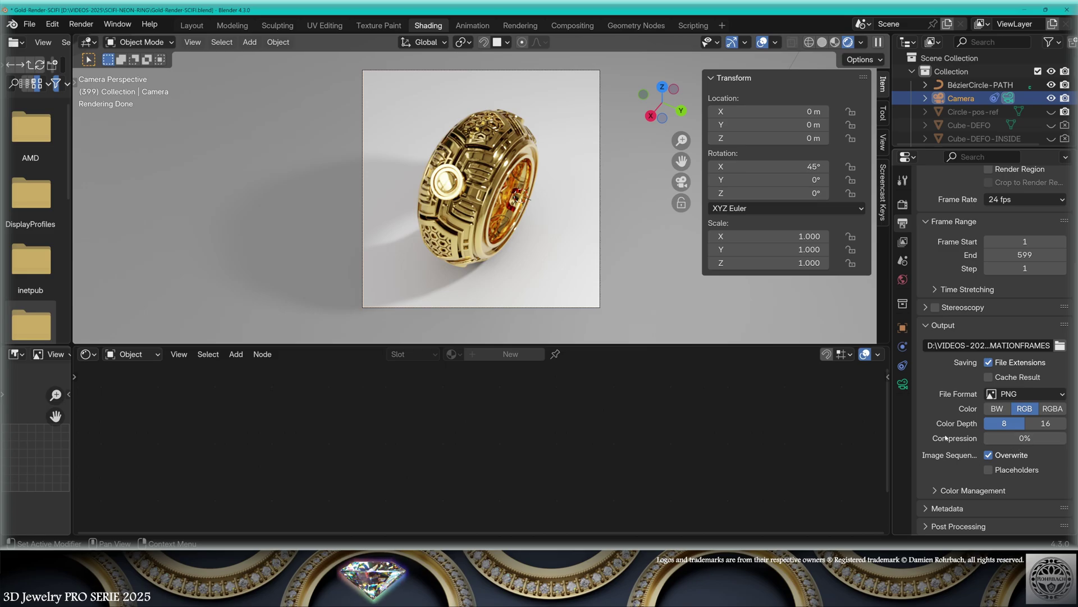
click(904, 204)
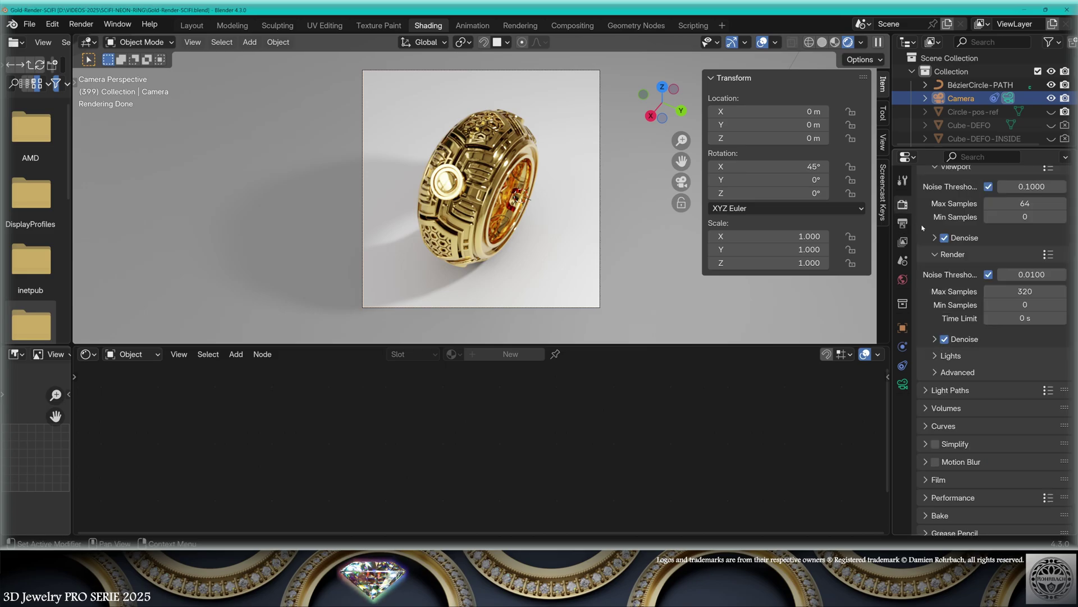
scroll(930, 334, up, 4)
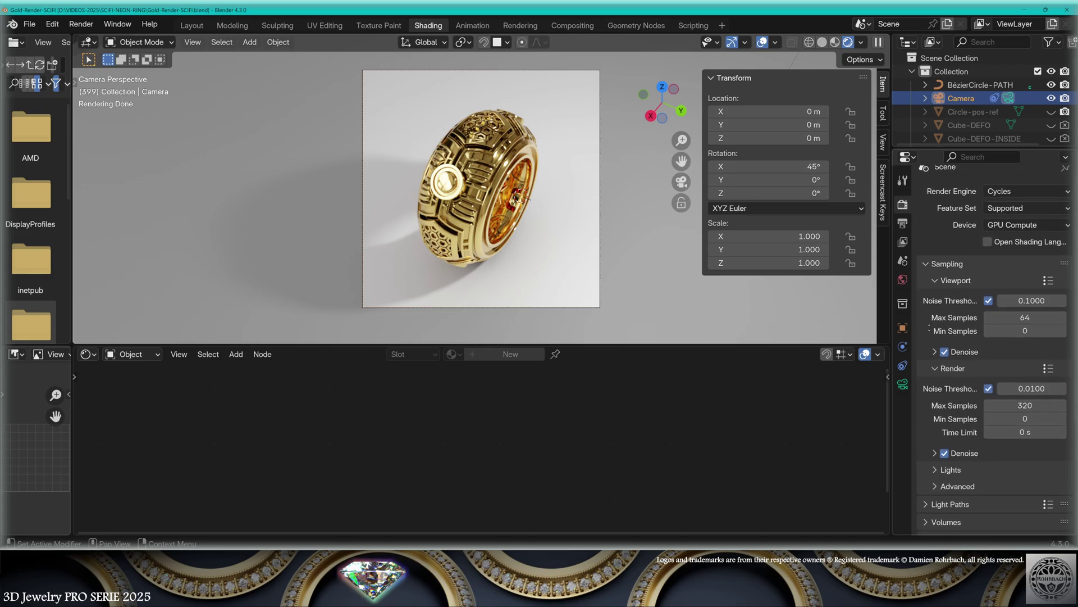
scroll(930, 333, down, 3)
Step: Keep Albedo and Normal denoising passes and the Accurate prefilter, then expand Light Paths
click(934, 341)
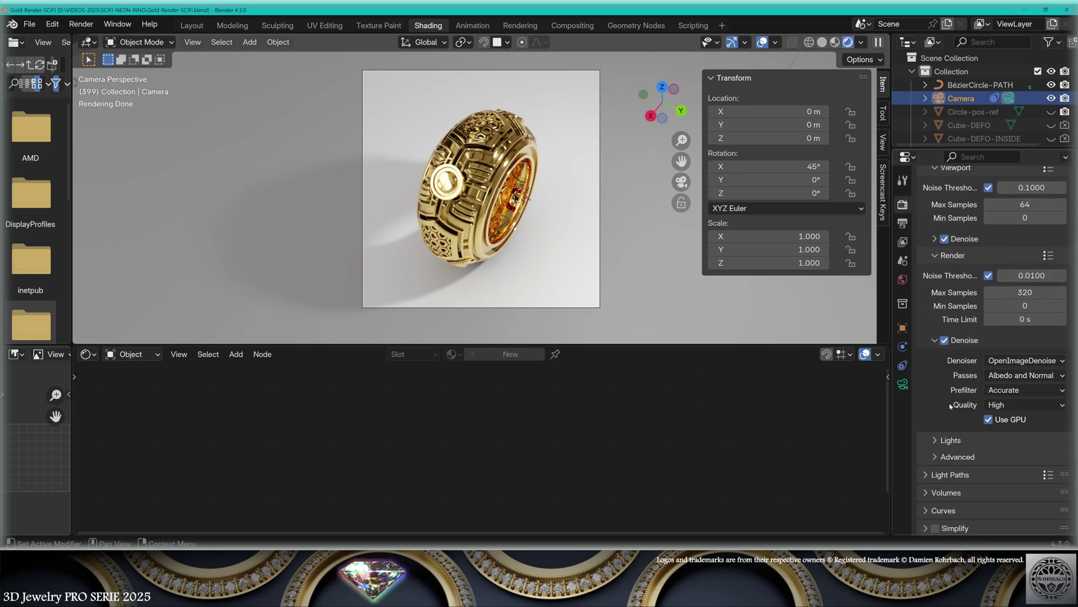
click(1007, 377)
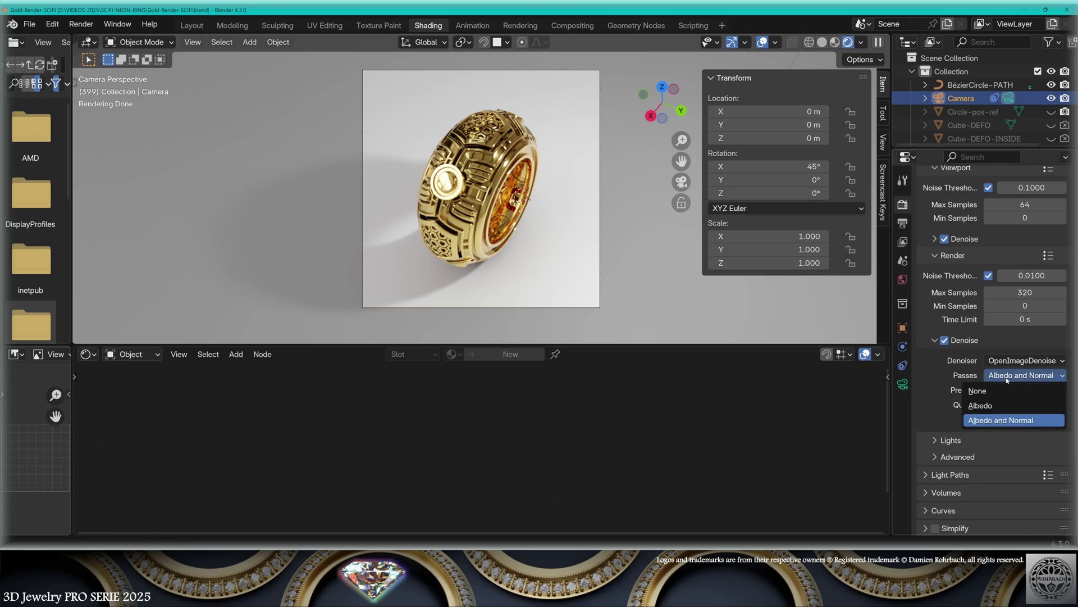
click(1008, 418)
click(1003, 390)
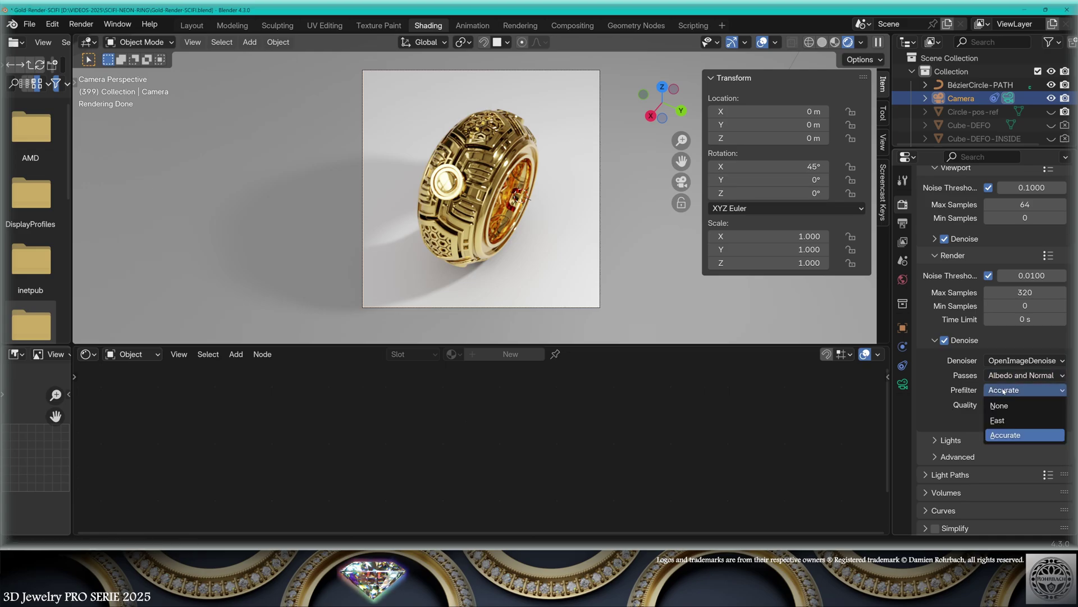
click(1007, 436)
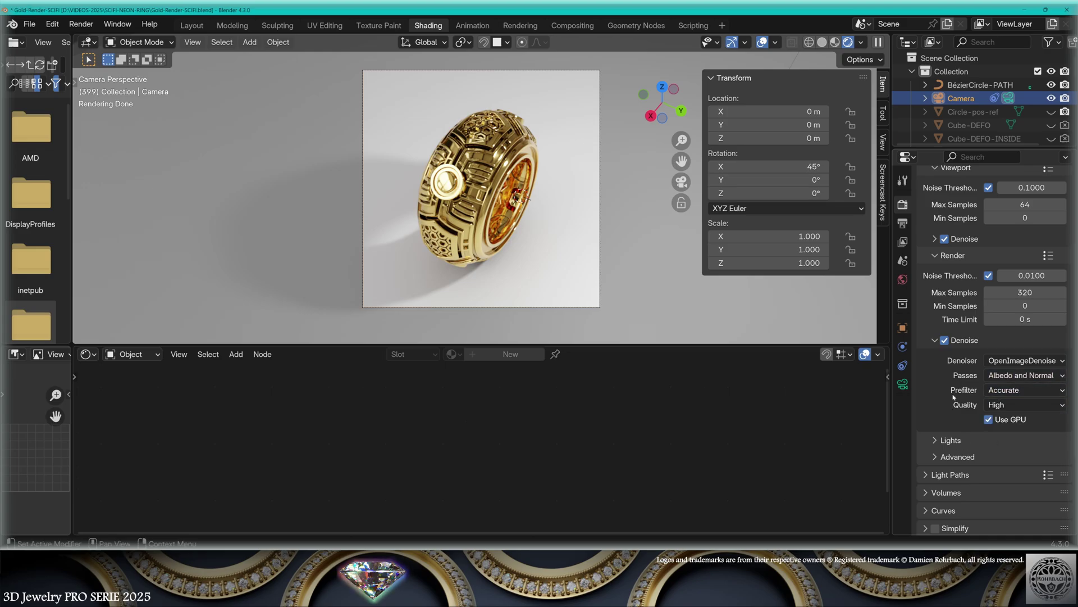
click(945, 475)
scroll(946, 315, down, 5)
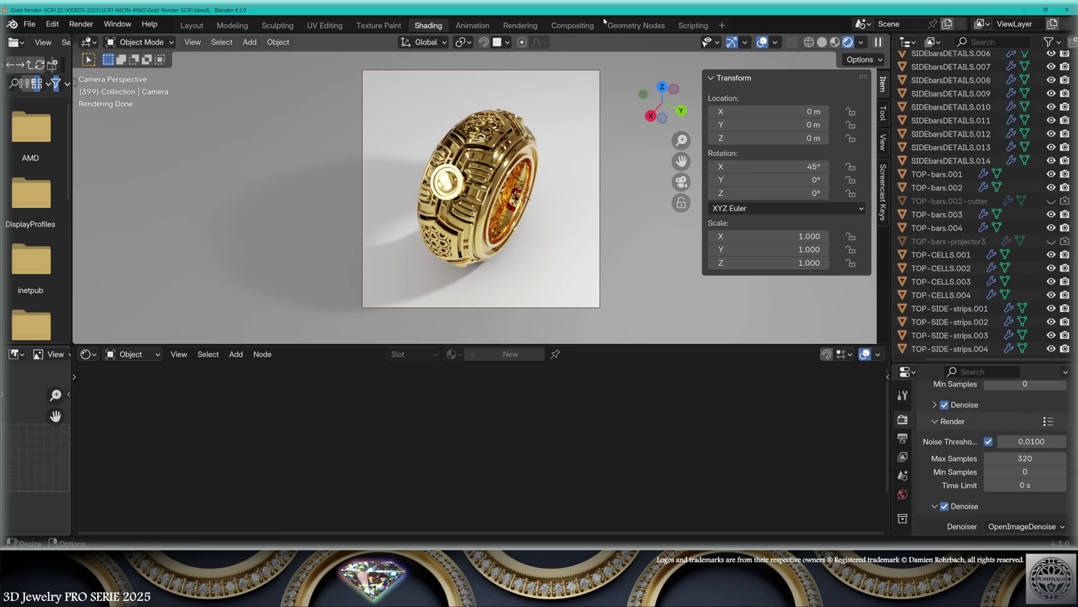
Step: Render the whole ring animation to PNG frames and maximize the render window
click(81, 24)
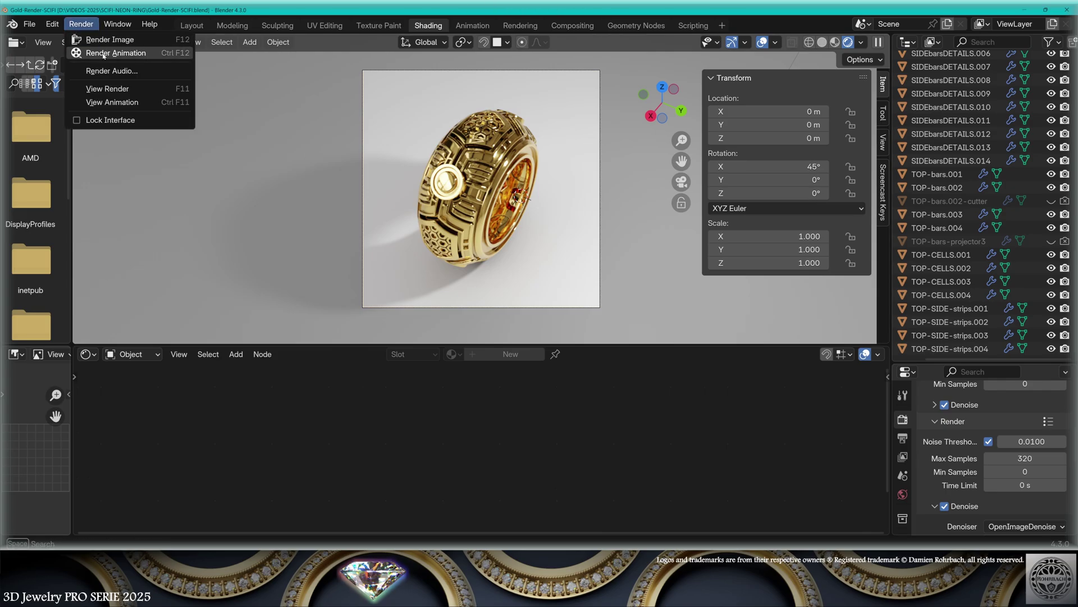
click(104, 55)
click(493, 12)
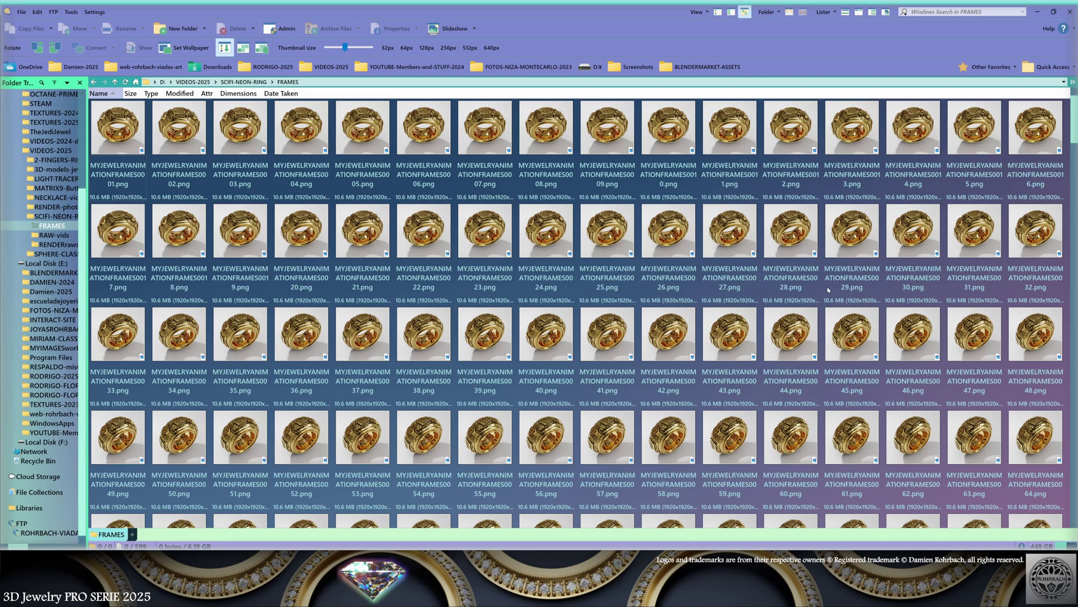
Step: Return to the ring scene and add the Video Editing > Video Editing workspace
click(815, 510)
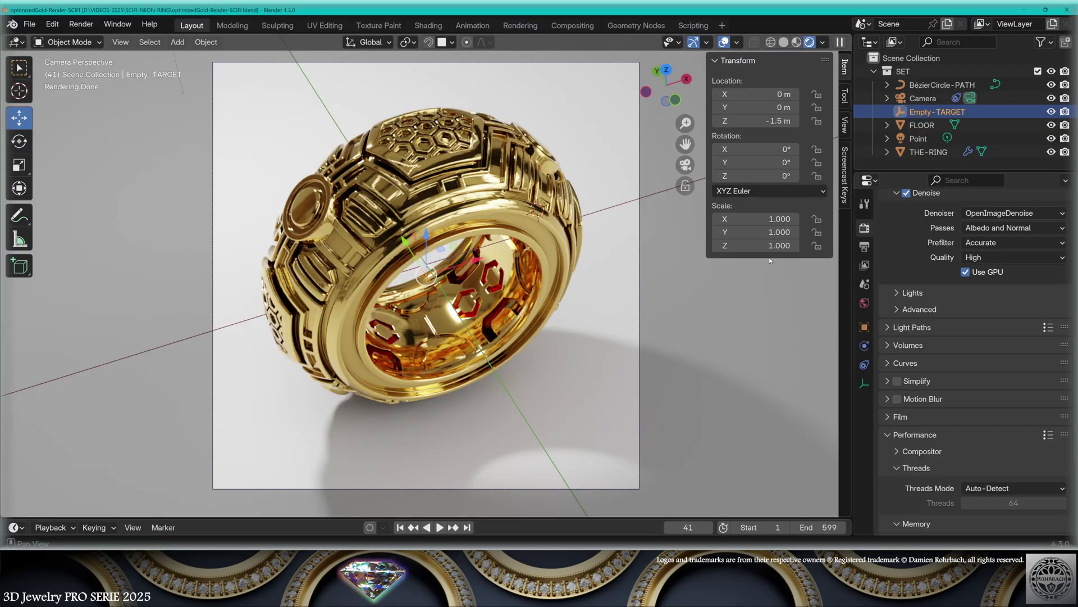
click(722, 26)
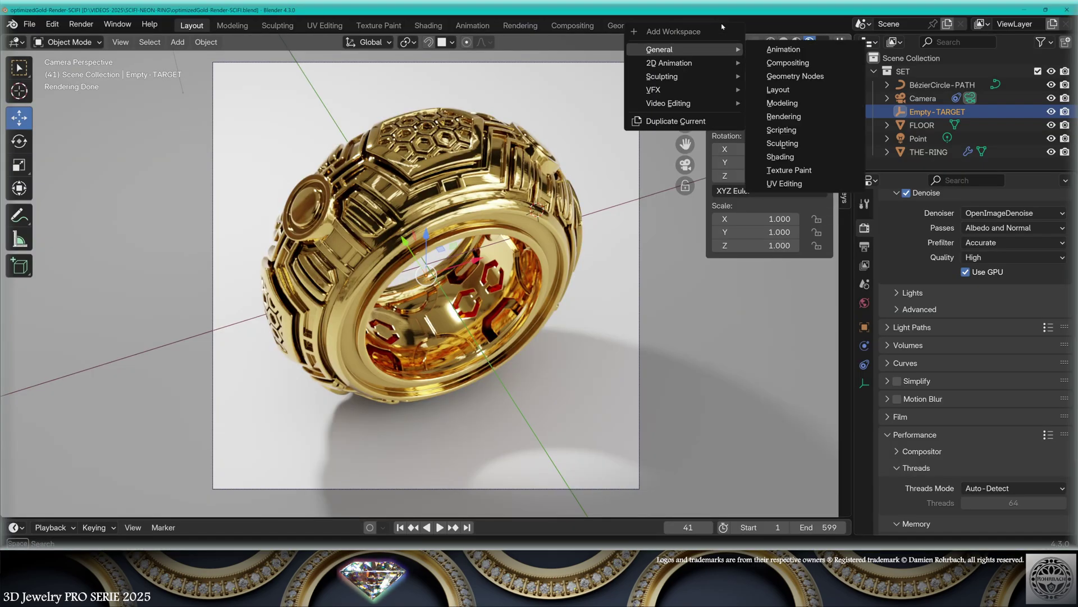
mouse_move(670, 102)
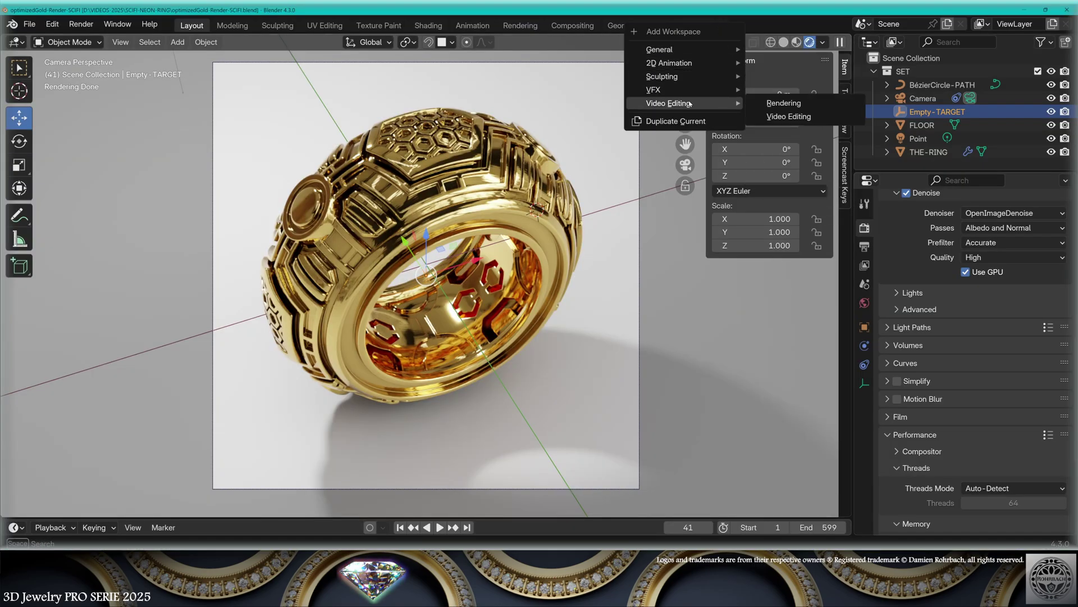
click(800, 116)
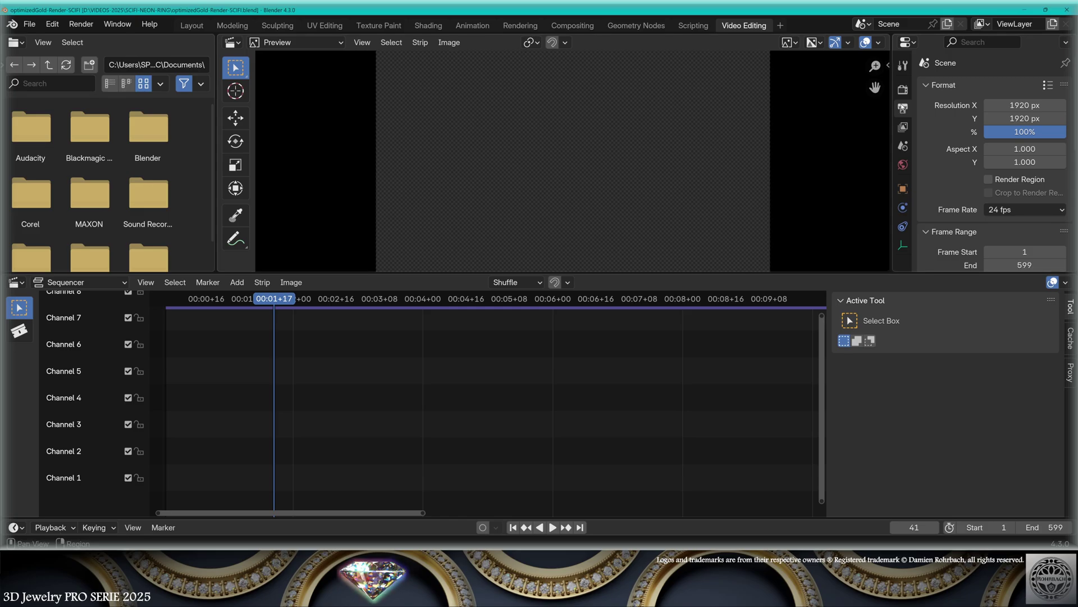
Step: Set the output Resolution Y to 3840 px and the frame rate to 60 fps
click(1028, 118)
text(3840)
key(Return)
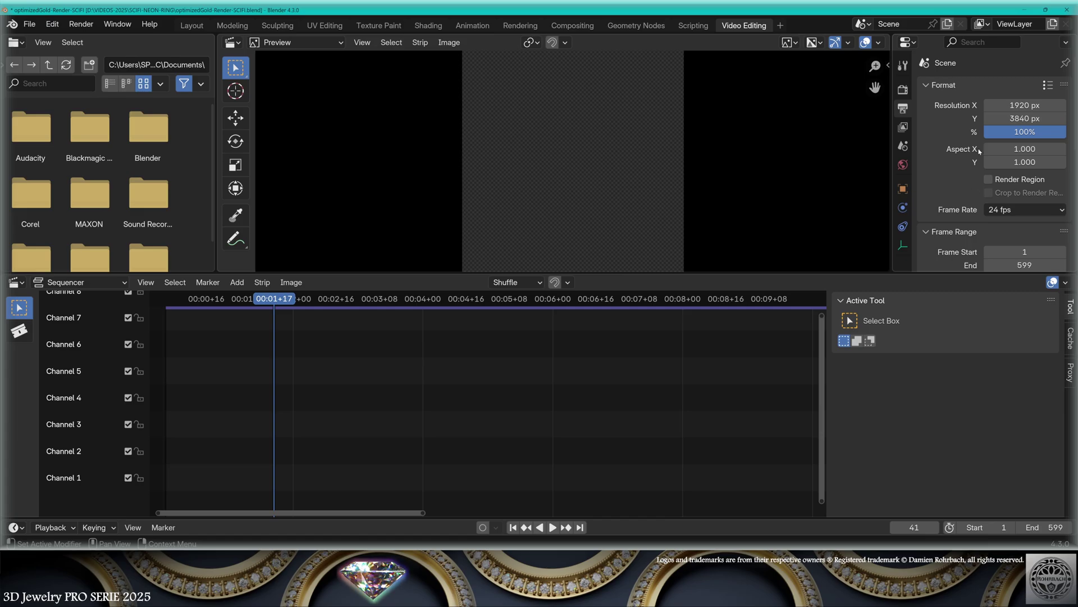
click(1025, 211)
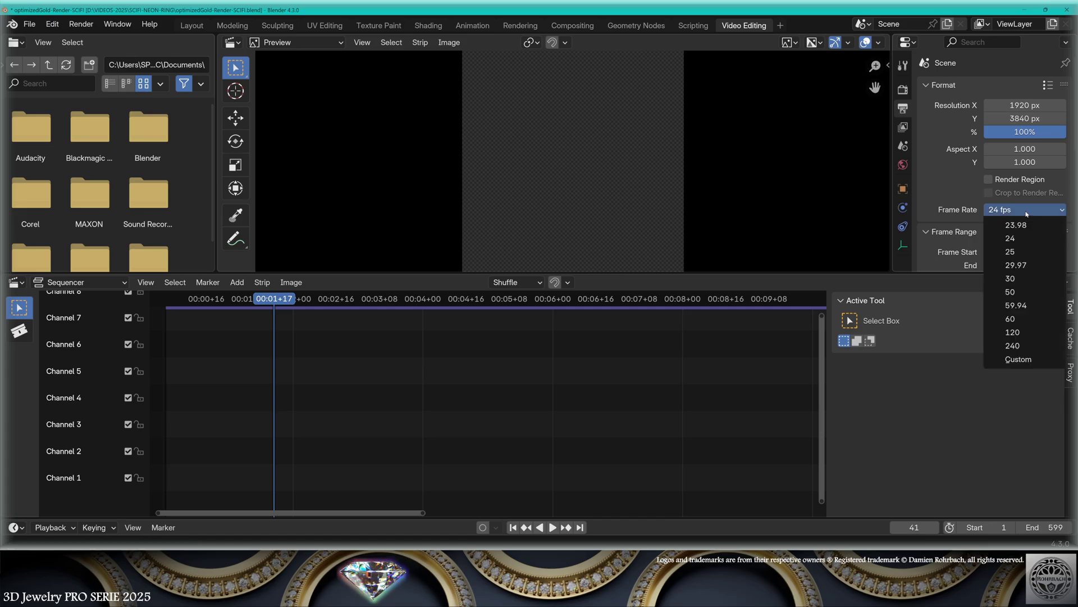
click(1031, 321)
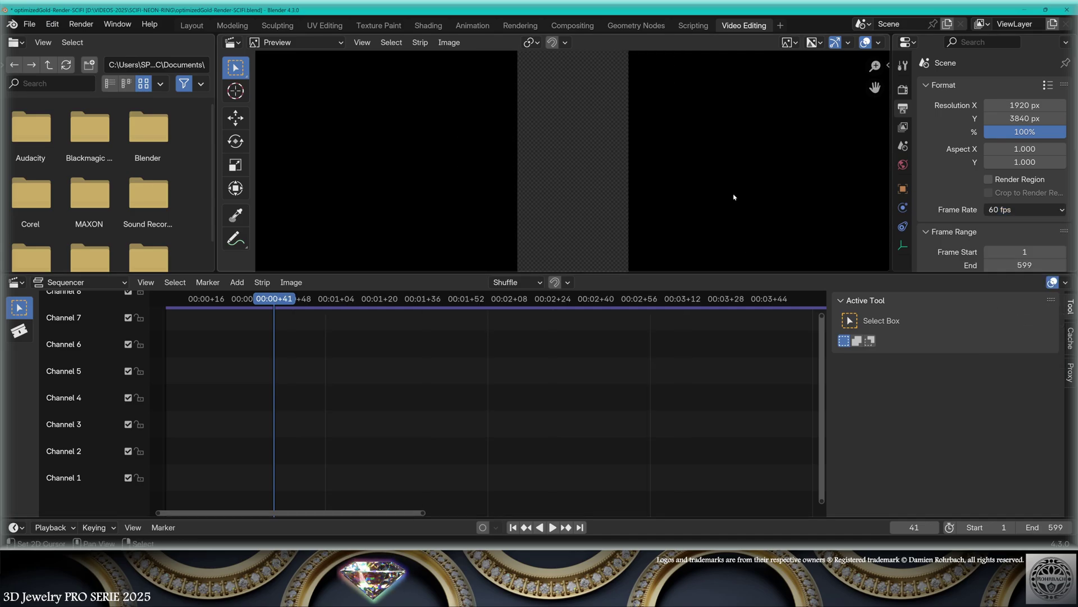
scroll(518, 393, down, 1)
scroll(592, 417, down, 2)
scroll(548, 402, down, 1)
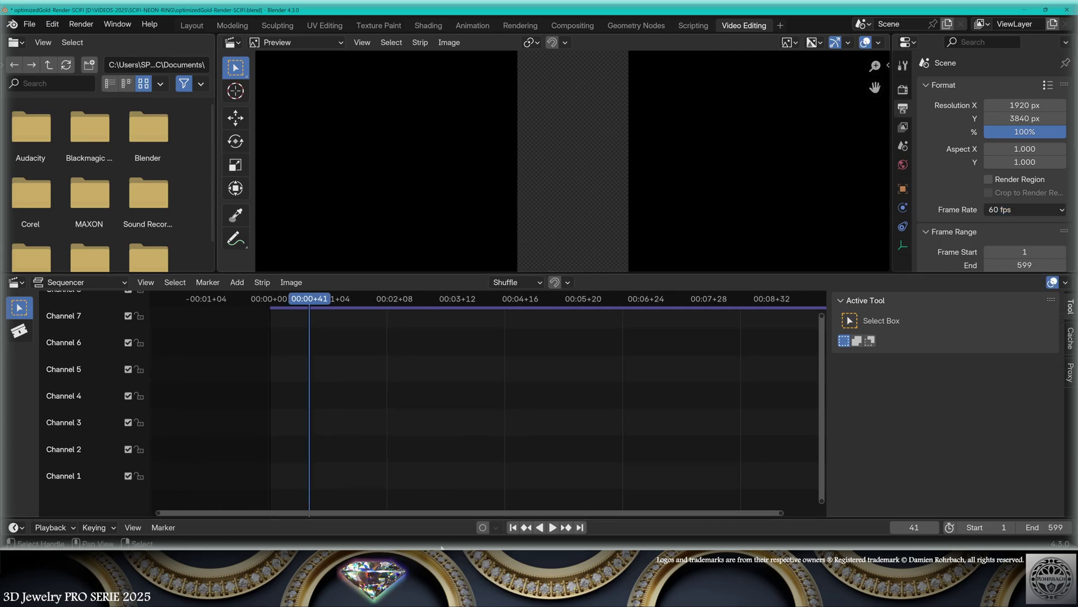
Step: Select all rendered PNG frames in the FRAMES folder and drag them into the sequencer
key(alt+Tab)
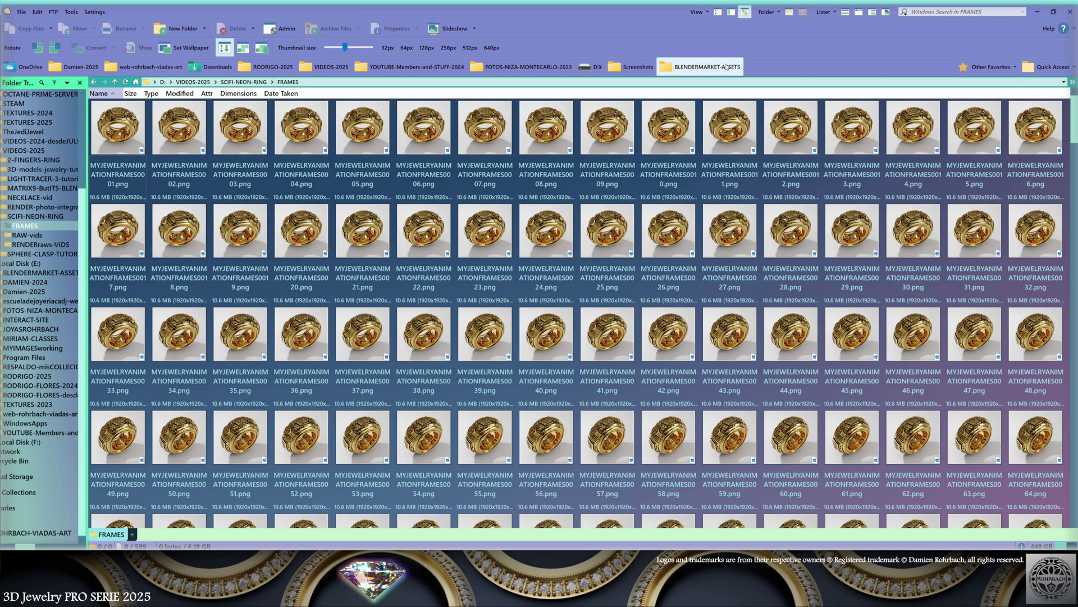
click(718, 13)
key(shift+End)
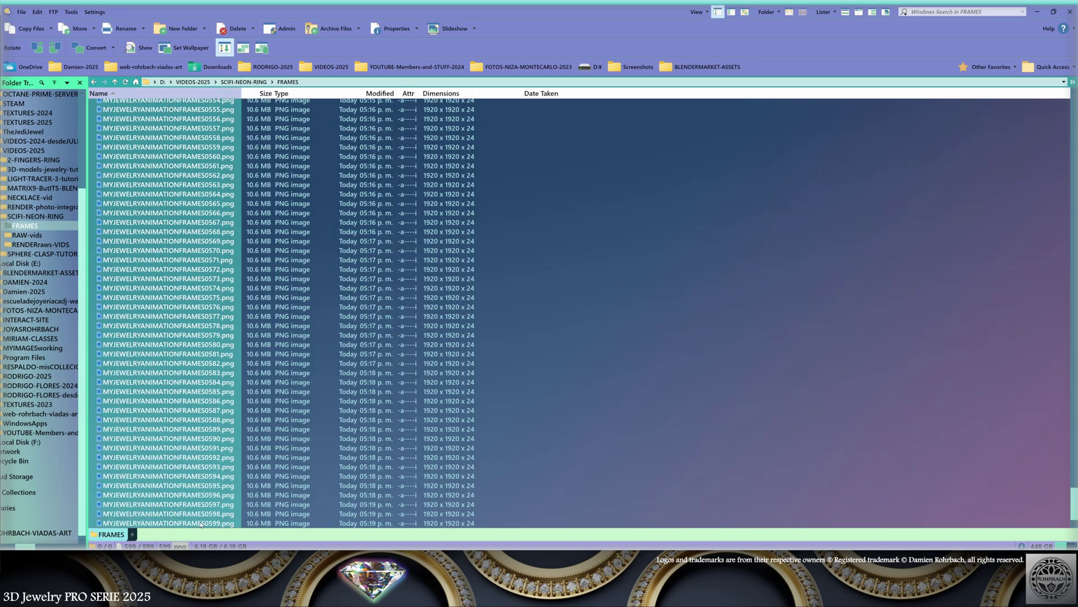
drag(201, 524, 477, 433)
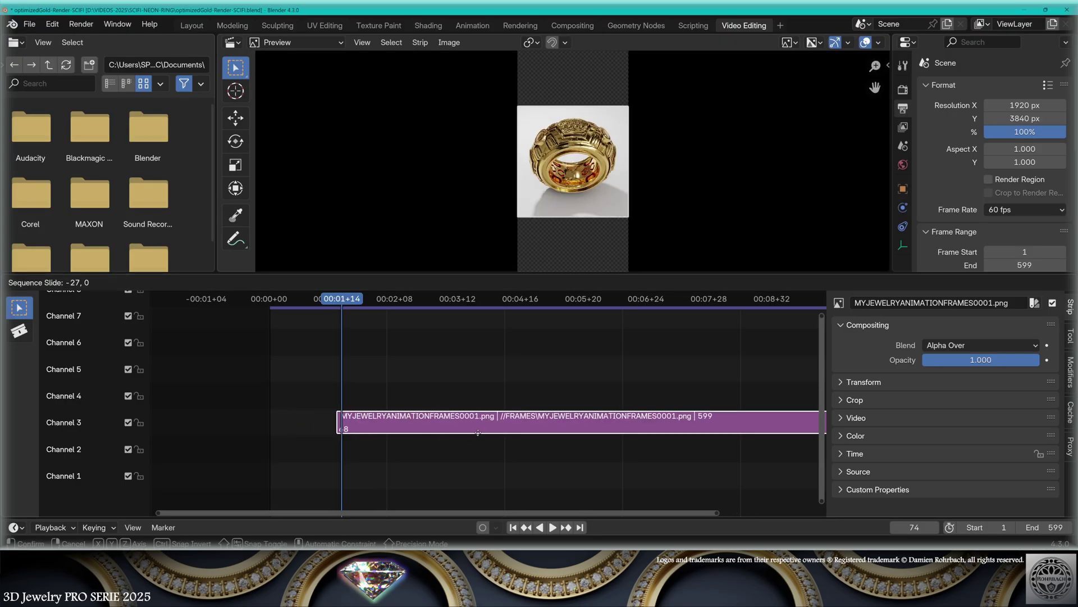
Step: Slide the ring image strip left to start at frame 1 and frame all strips
click(447, 428)
drag(448, 428, 428, 425)
scroll(434, 426, up, 4)
key(Home)
scroll(972, 190, down, 3)
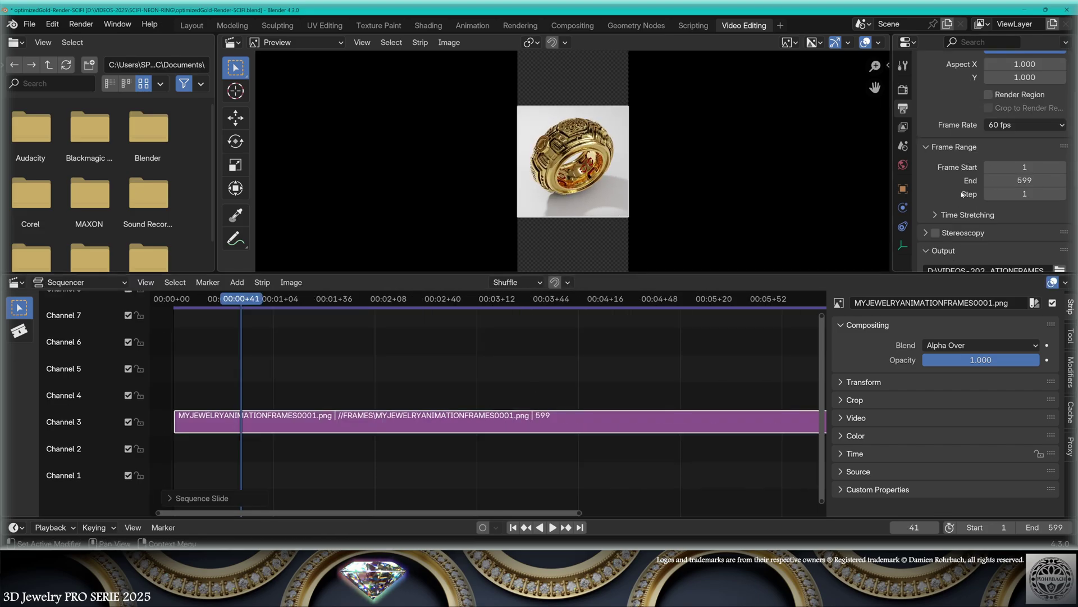
scroll(969, 192, down, 2)
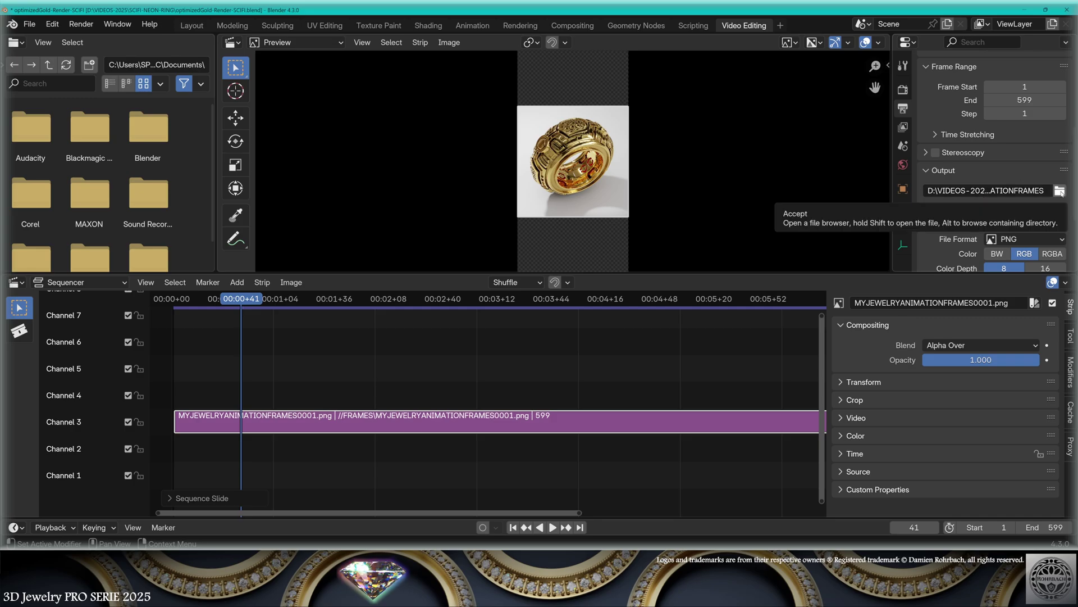
Step: Set the output file name to MY-3D-JEWELRY-ANIMATION-VIDEO in the FRAMES folder
click(1061, 192)
click(482, 451)
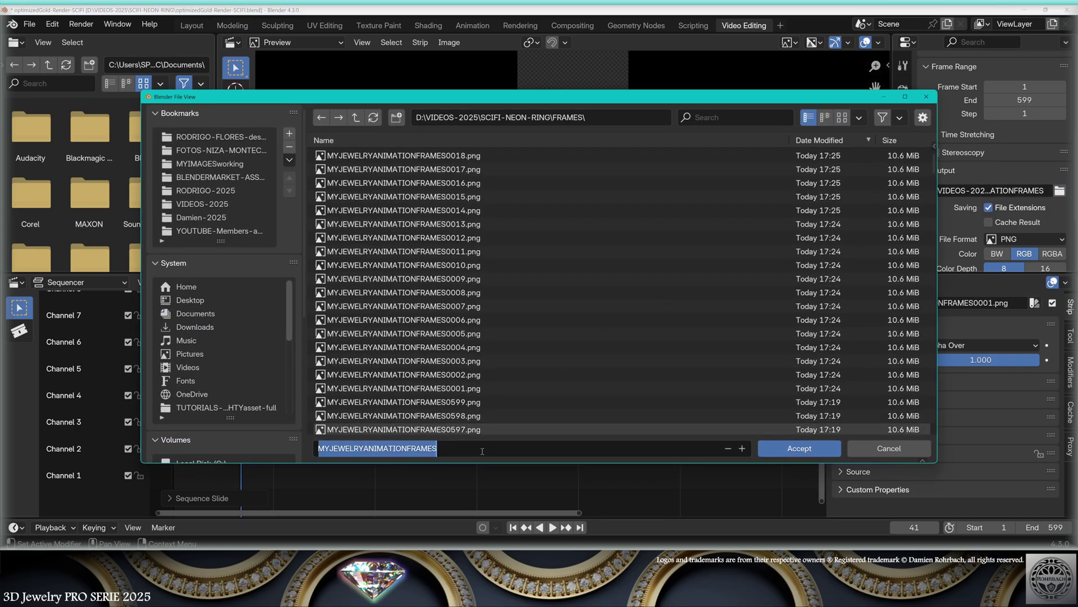
text(MY-3D-)
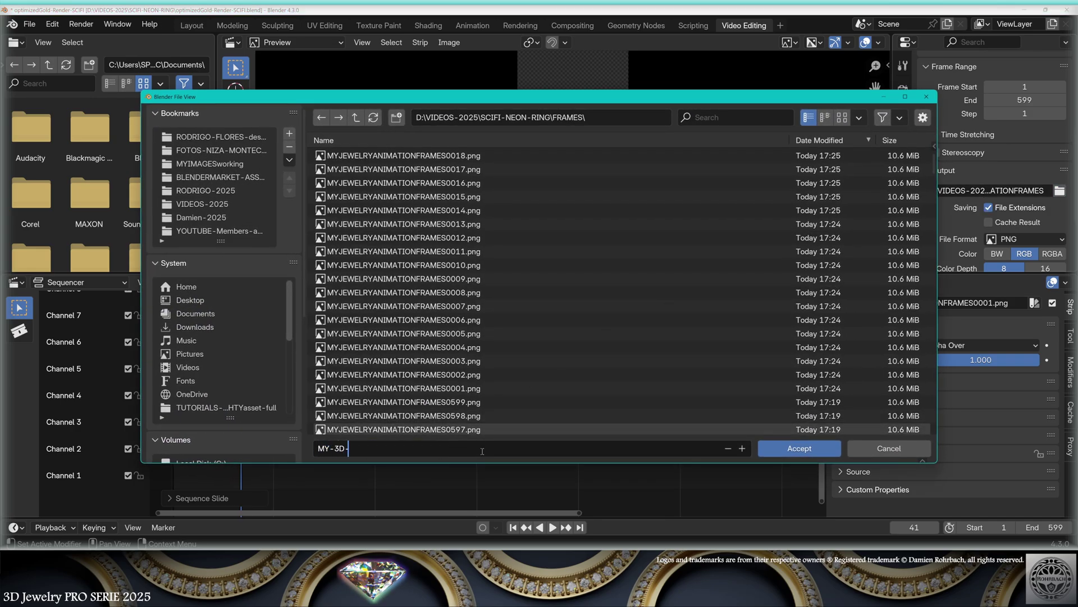
text(JEWELRY-ANIMATION-VIDEO)
click(793, 447)
scroll(955, 173, down, 4)
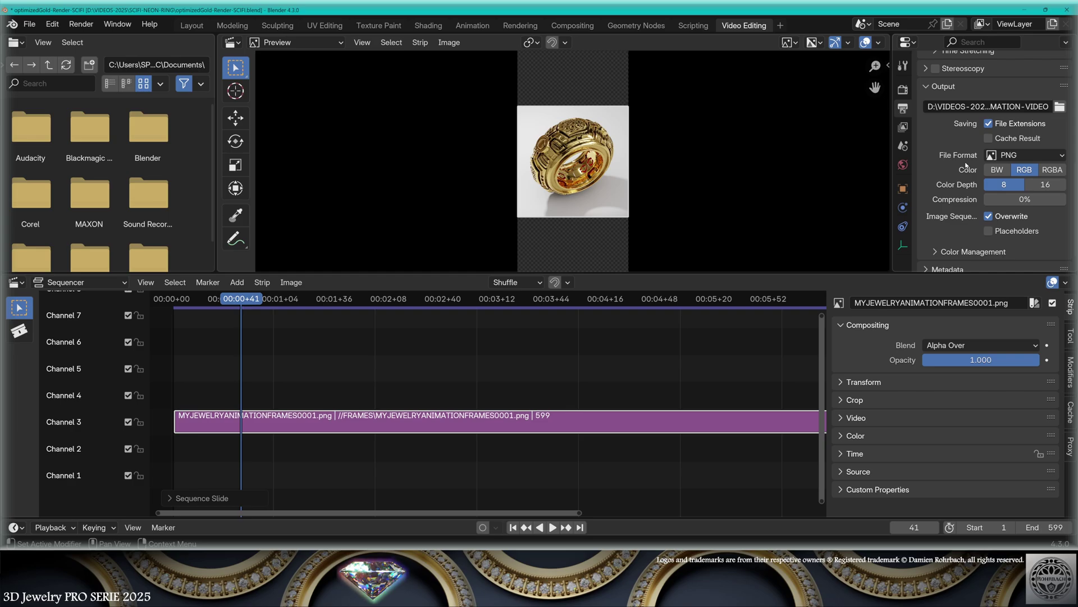
scroll(1003, 155, up, 1)
Step: Set the file format to FFmpeg Video with an MPEG-4 container and H.264 encoding
click(1002, 174)
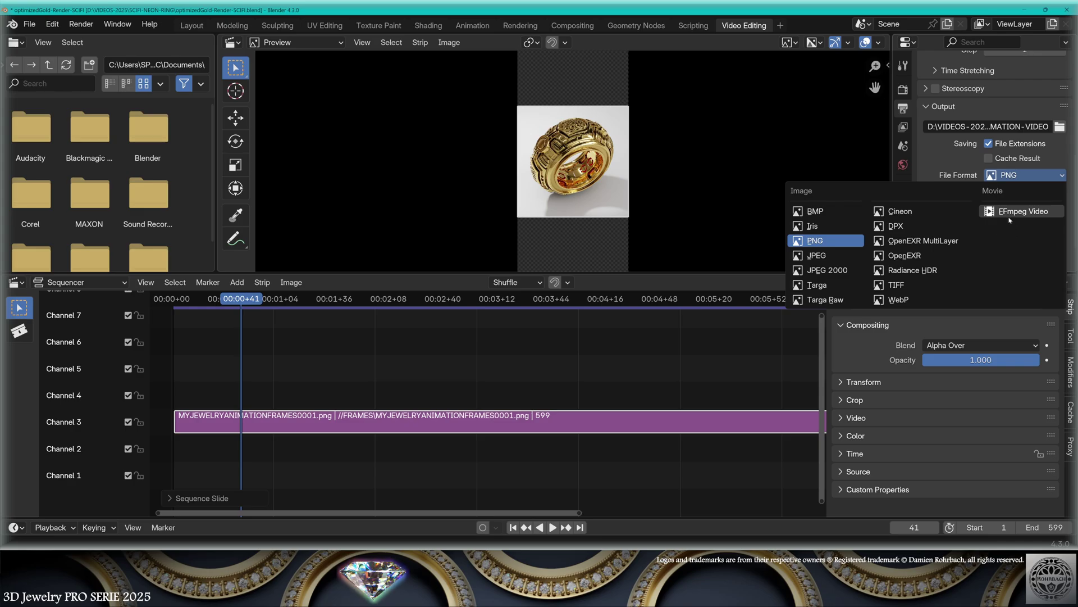
click(1011, 213)
click(959, 227)
scroll(1011, 168, down, 3)
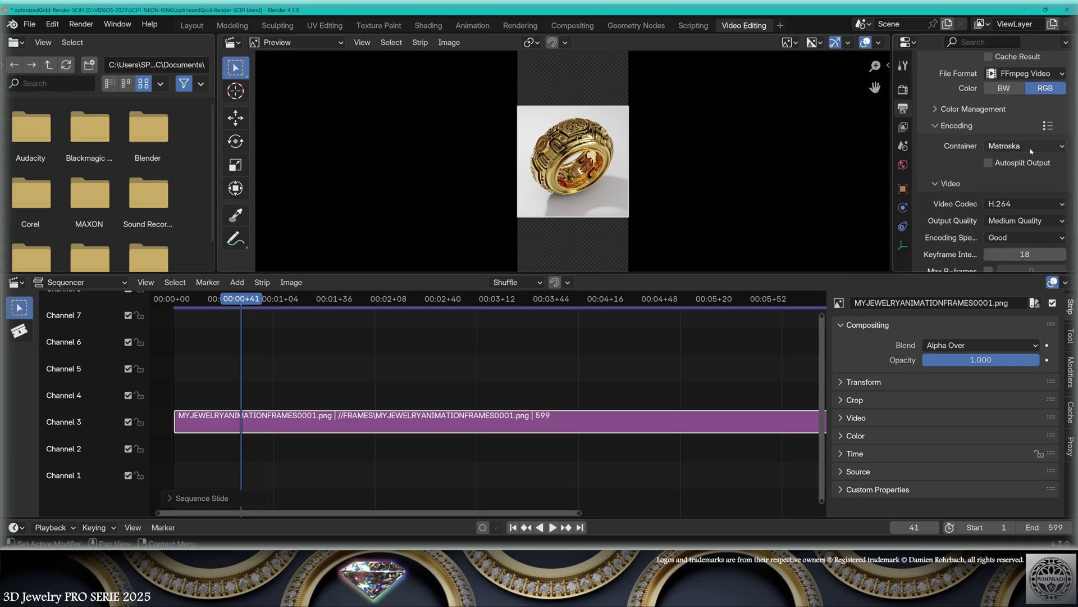
click(1029, 149)
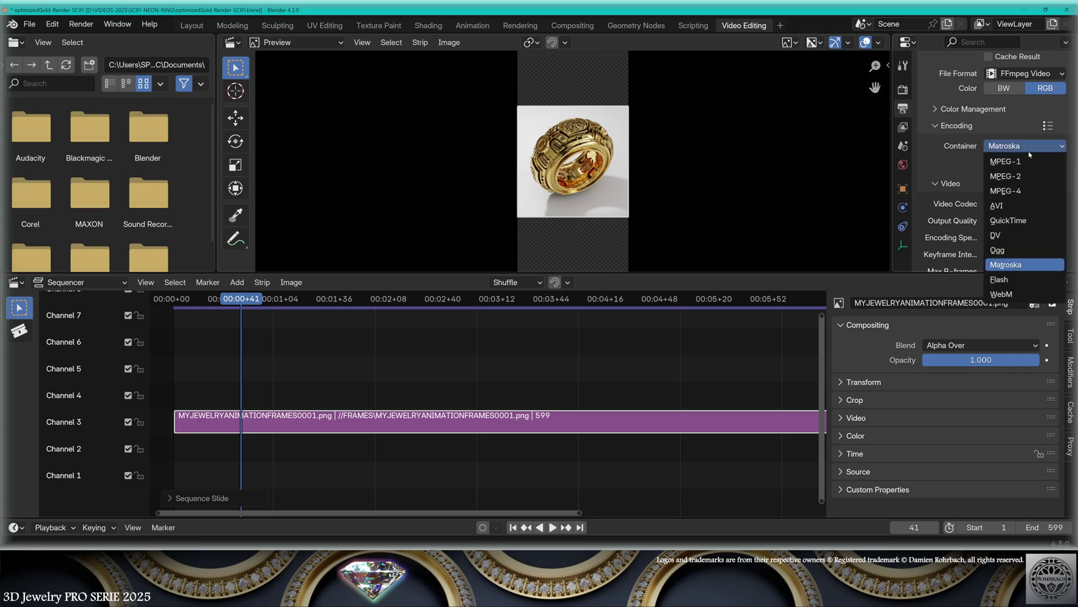
click(1011, 190)
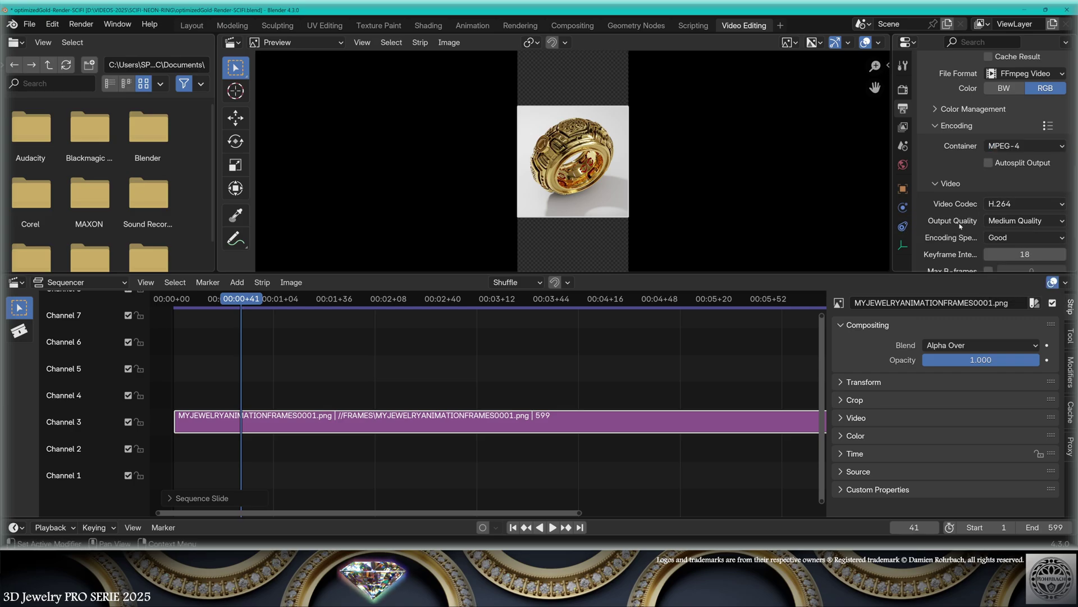
scroll(960, 225, down, 2)
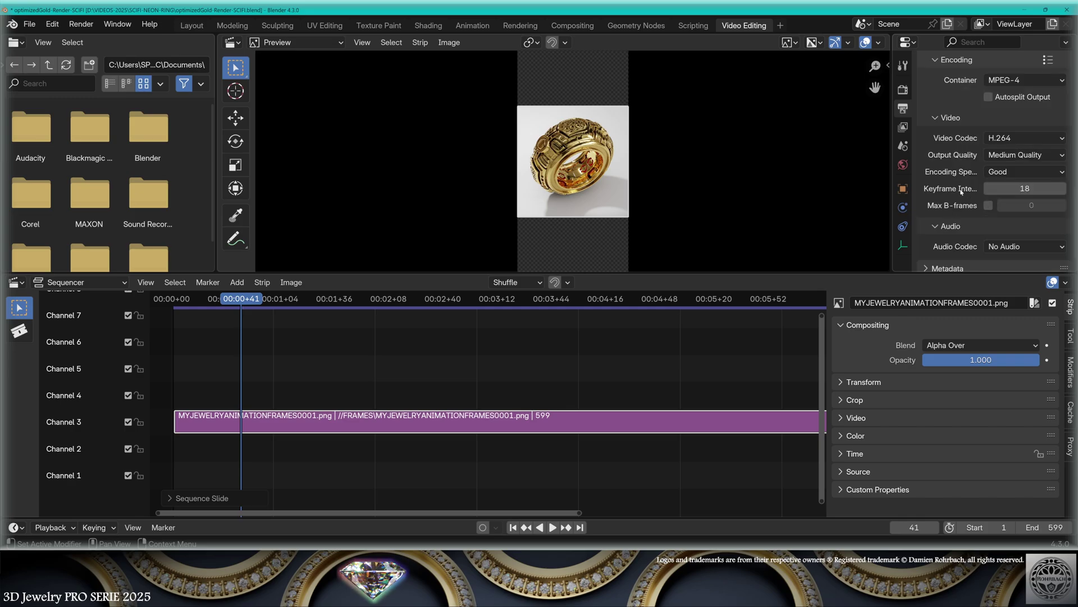
scroll(961, 191, up, 5)
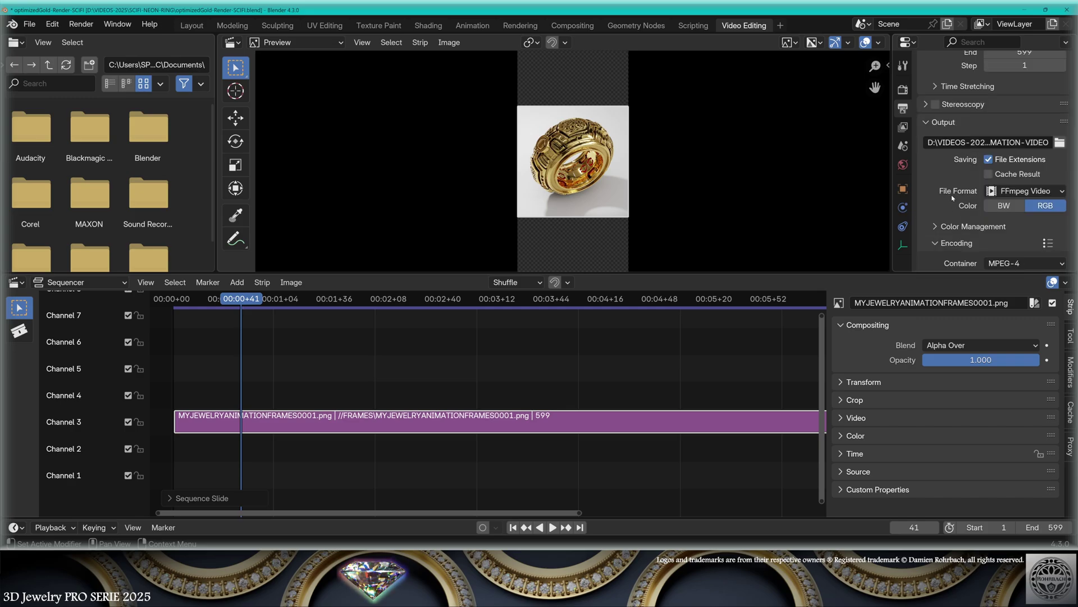
scroll(953, 207, down, 1)
scroll(969, 201, down, 3)
scroll(997, 188, down, 1)
scroll(946, 200, up, 1)
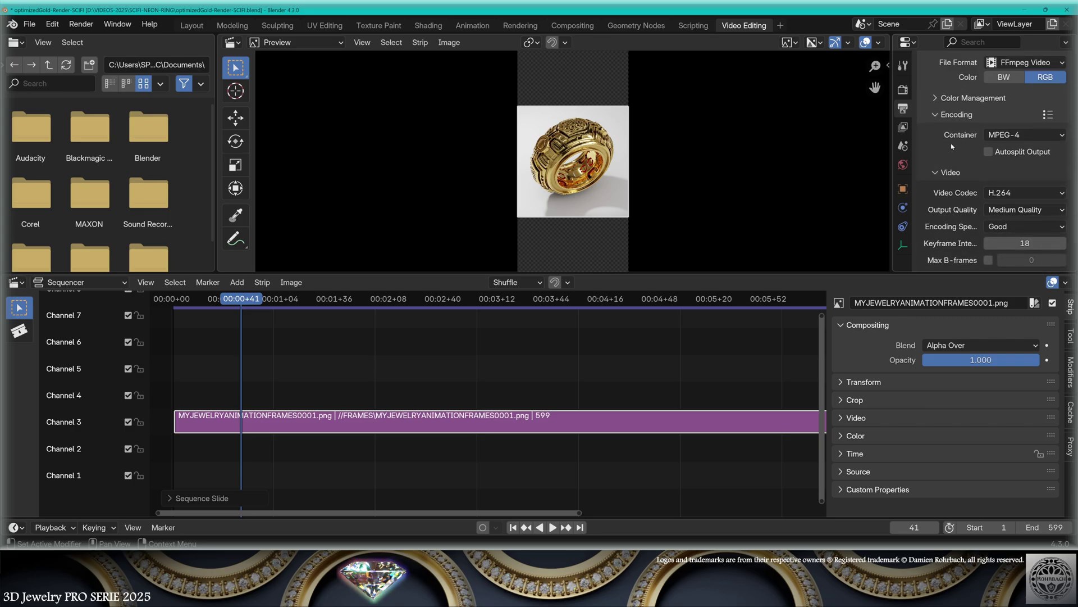
key(Home)
key(Home)
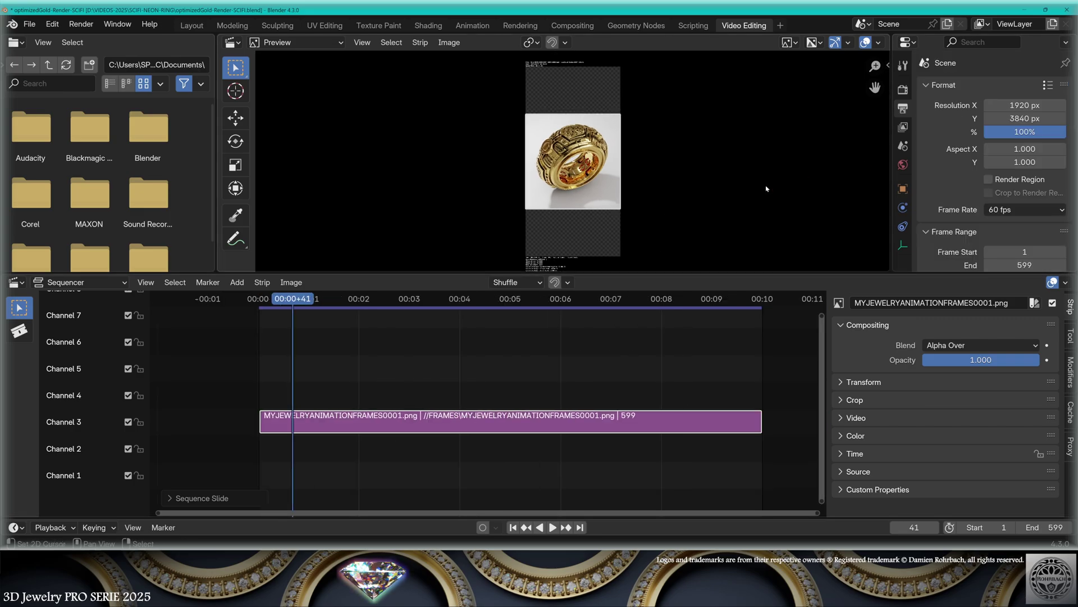
Step: Render the animation with Ctrl+F12 and play MY-3D-JEWELRY-ANIMATION-VIDEO0001-0599.mp4
key(ctrl+F12)
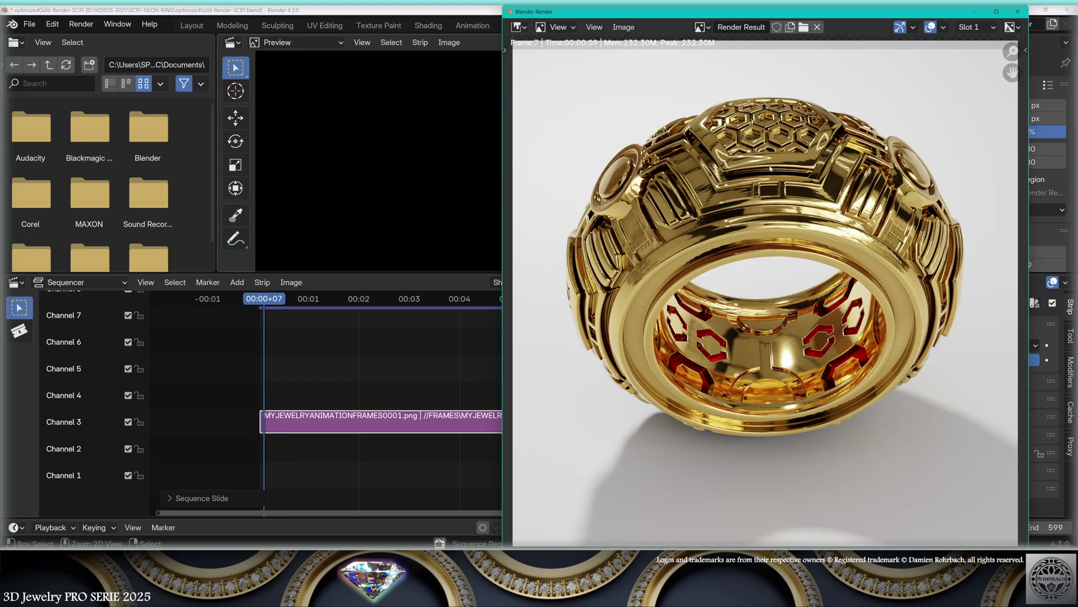
scroll(780, 202, down, 2)
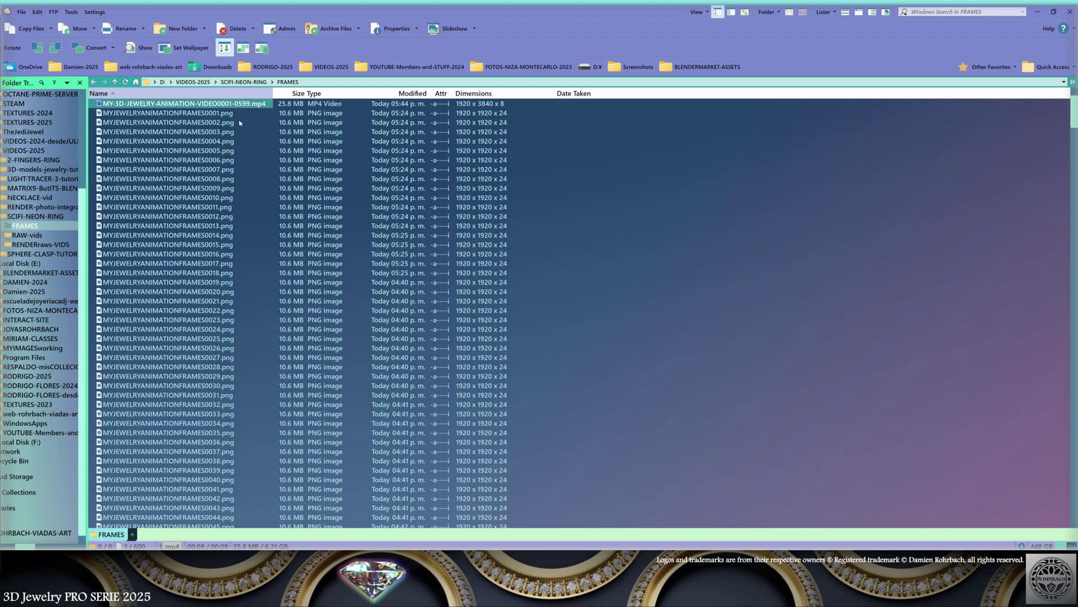
mouse_move(185, 103)
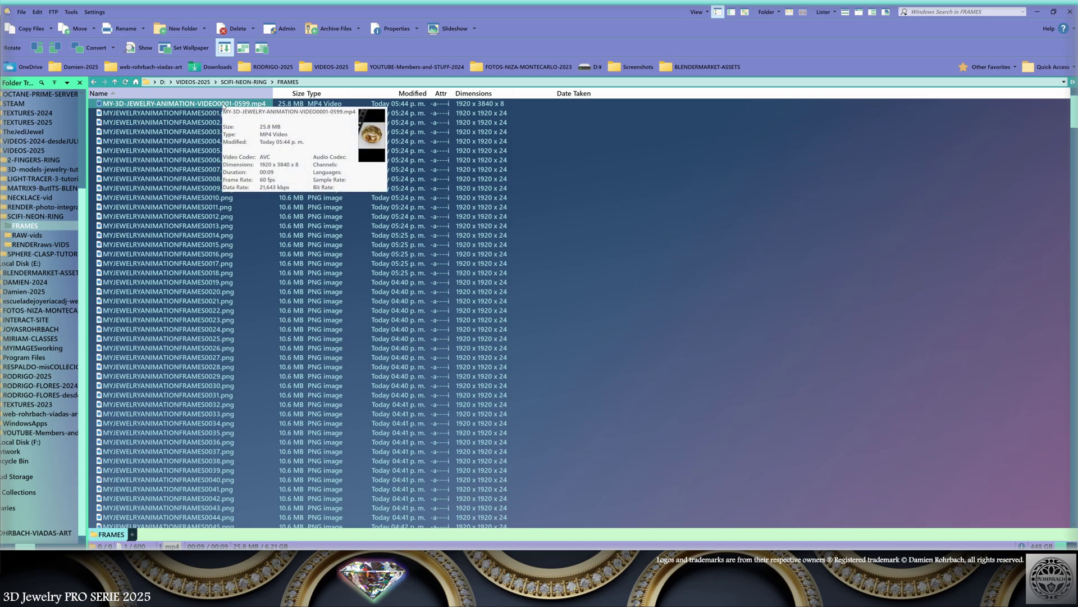
double_click(221, 105)
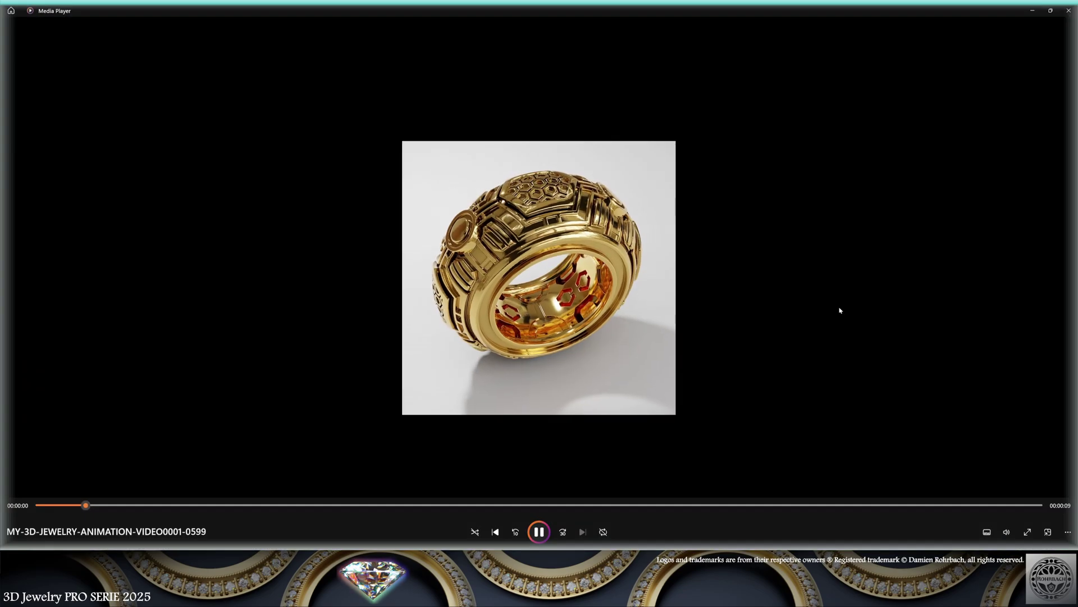